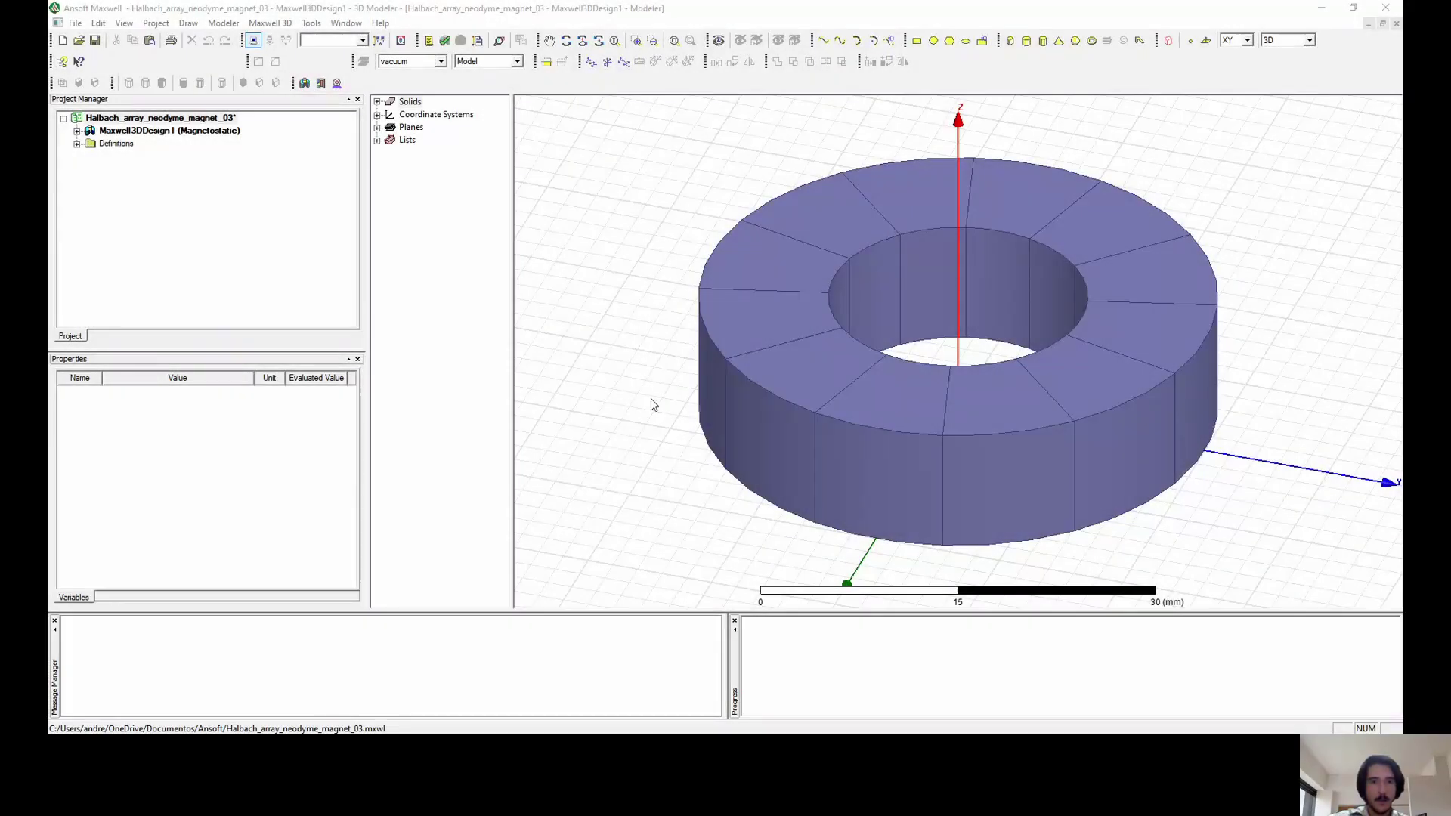
Bring the Maxwell window forward and zoom out until the whole segmented ring is visible.
left_click(650, 405)
scroll(650, 409, "down", 2)
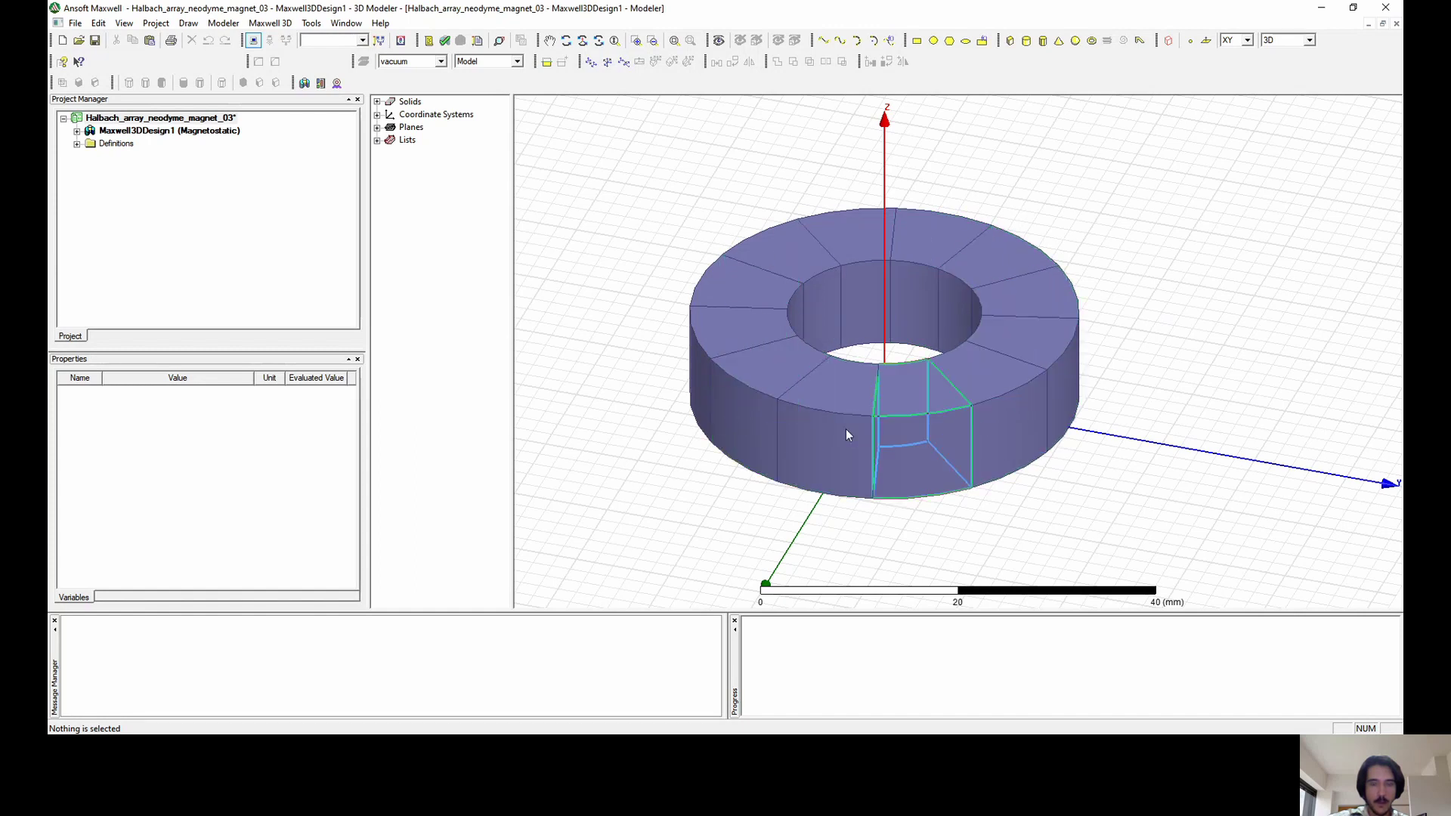
scroll(637, 313, "down", 1)
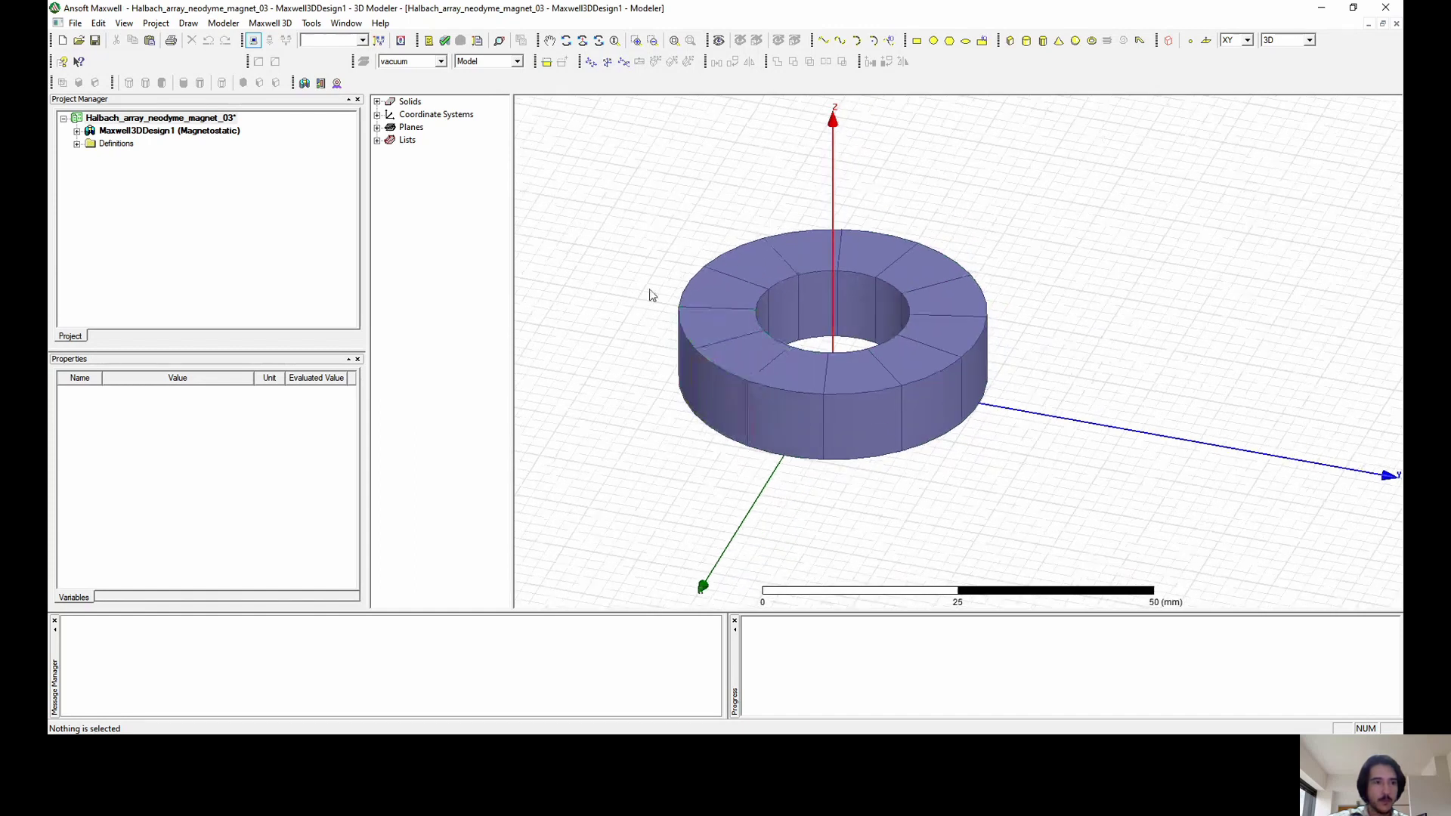
Create a 2D design from Maxwell3DDesign1's XY section with Global coordinates and XY geometry mode.
right_click(161, 132)
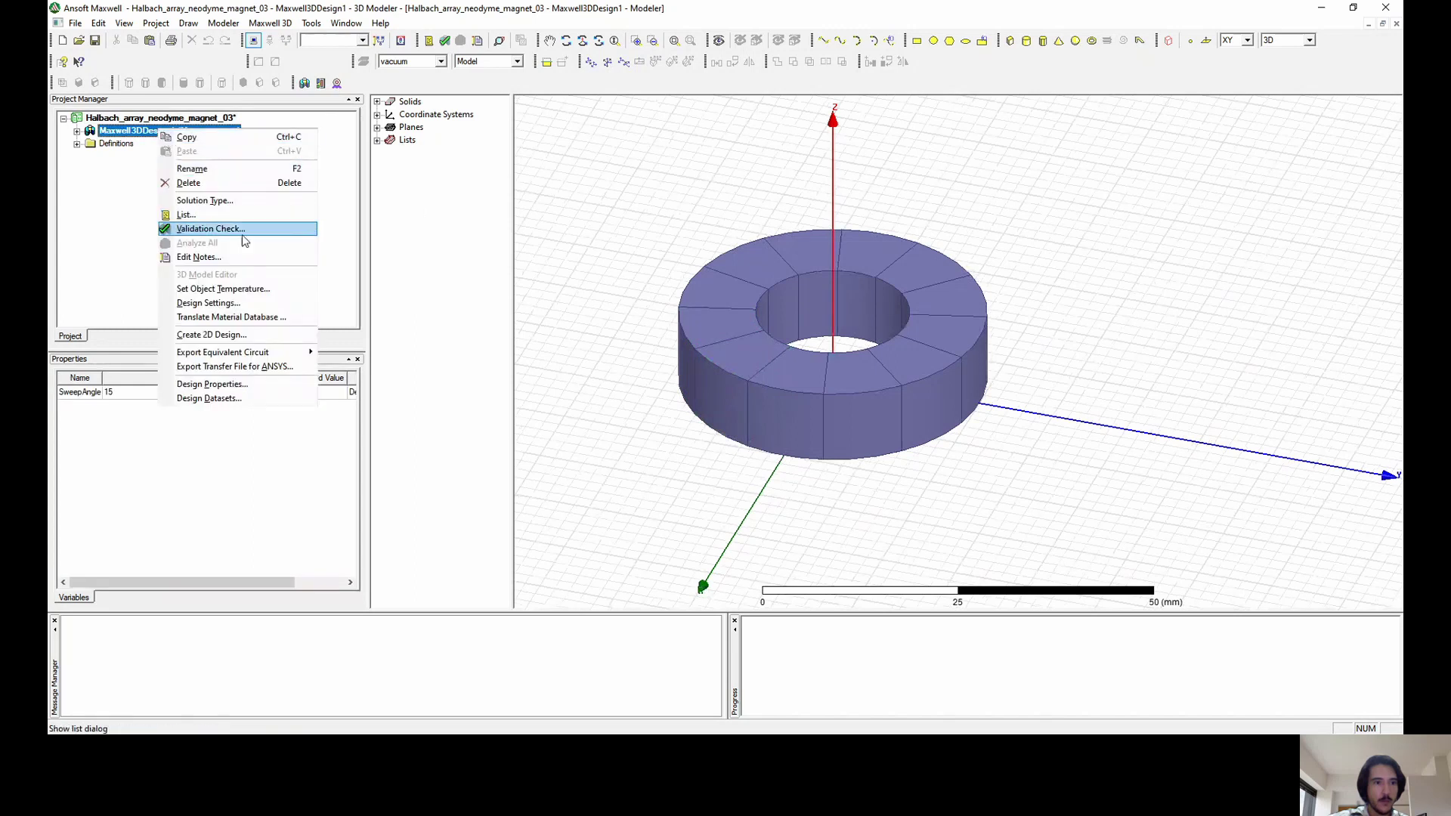
left_click(241, 336)
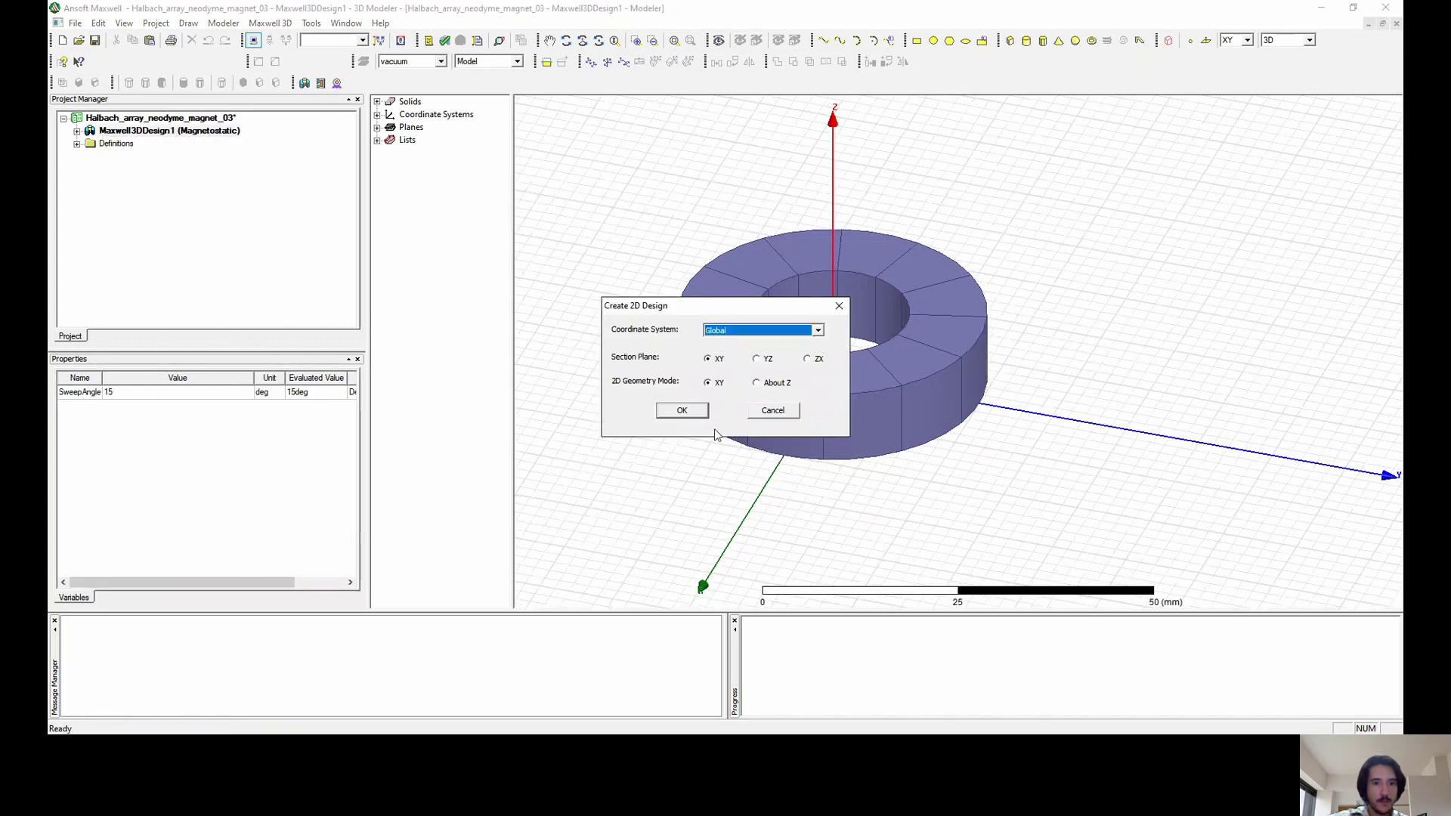
left_click(683, 410)
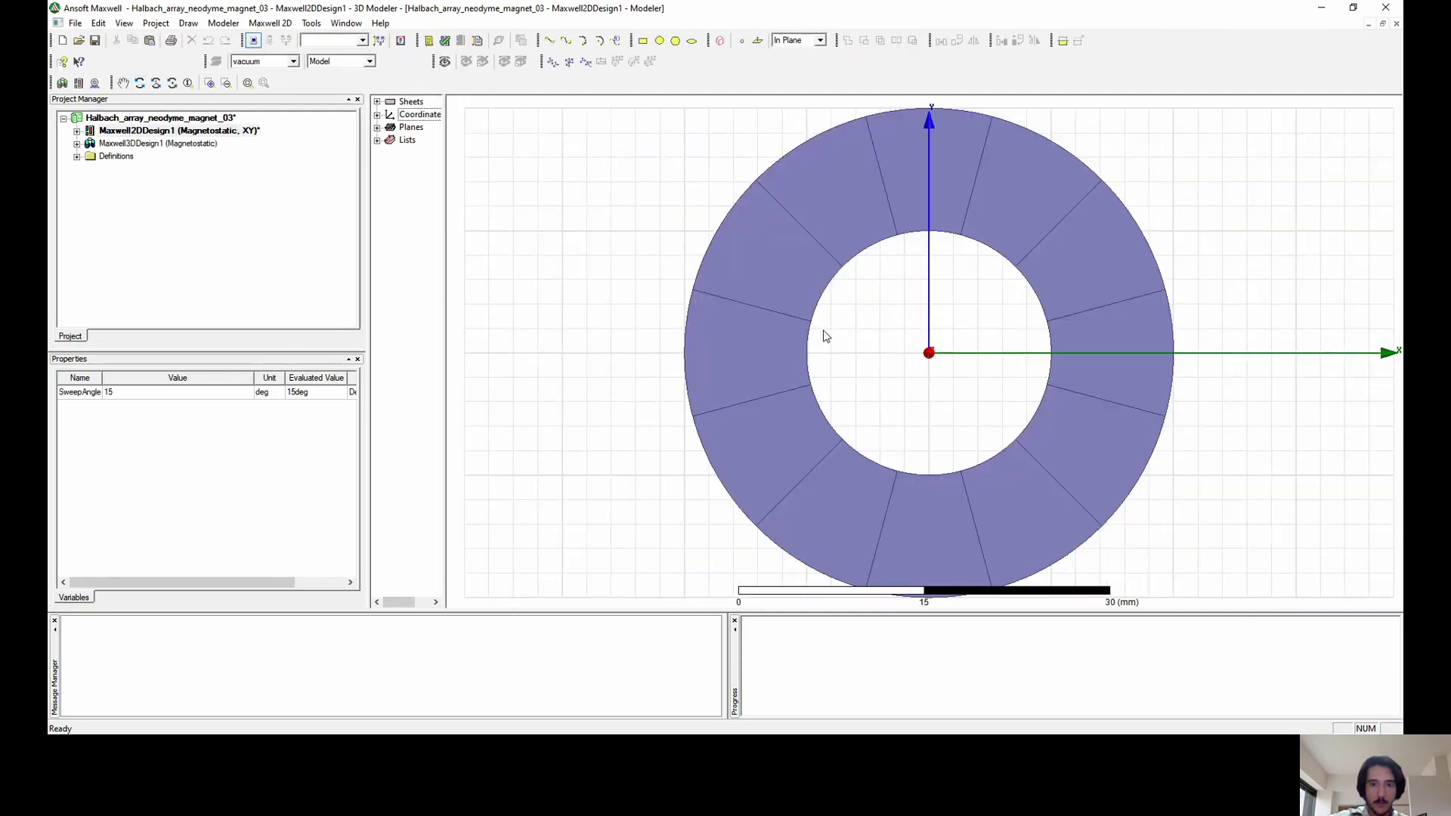
scroll(910, 293, "down", 2)
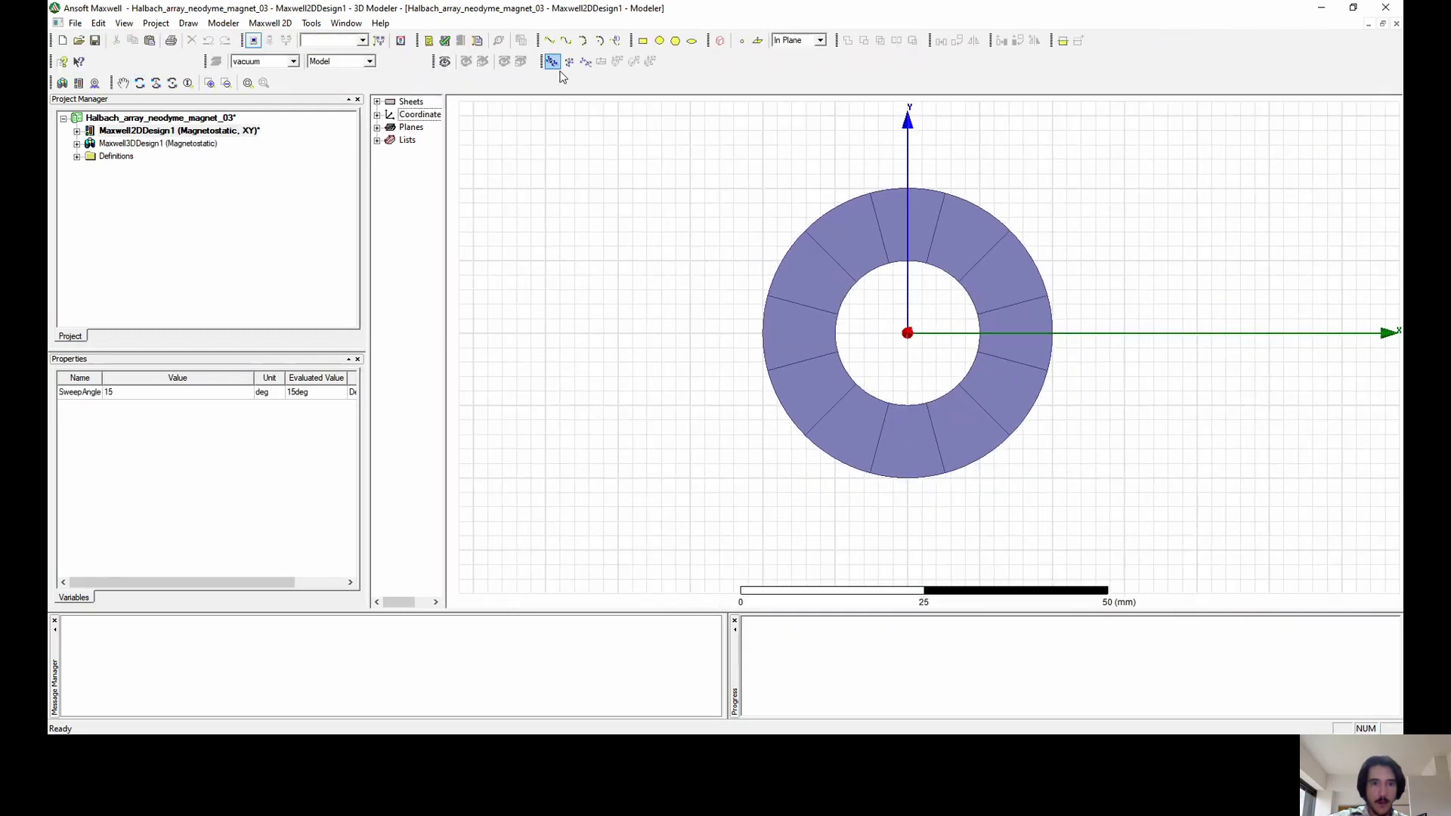
Start a relative coordinate system, restore the window, then exit the drawing mode after a false start.
left_click(586, 65)
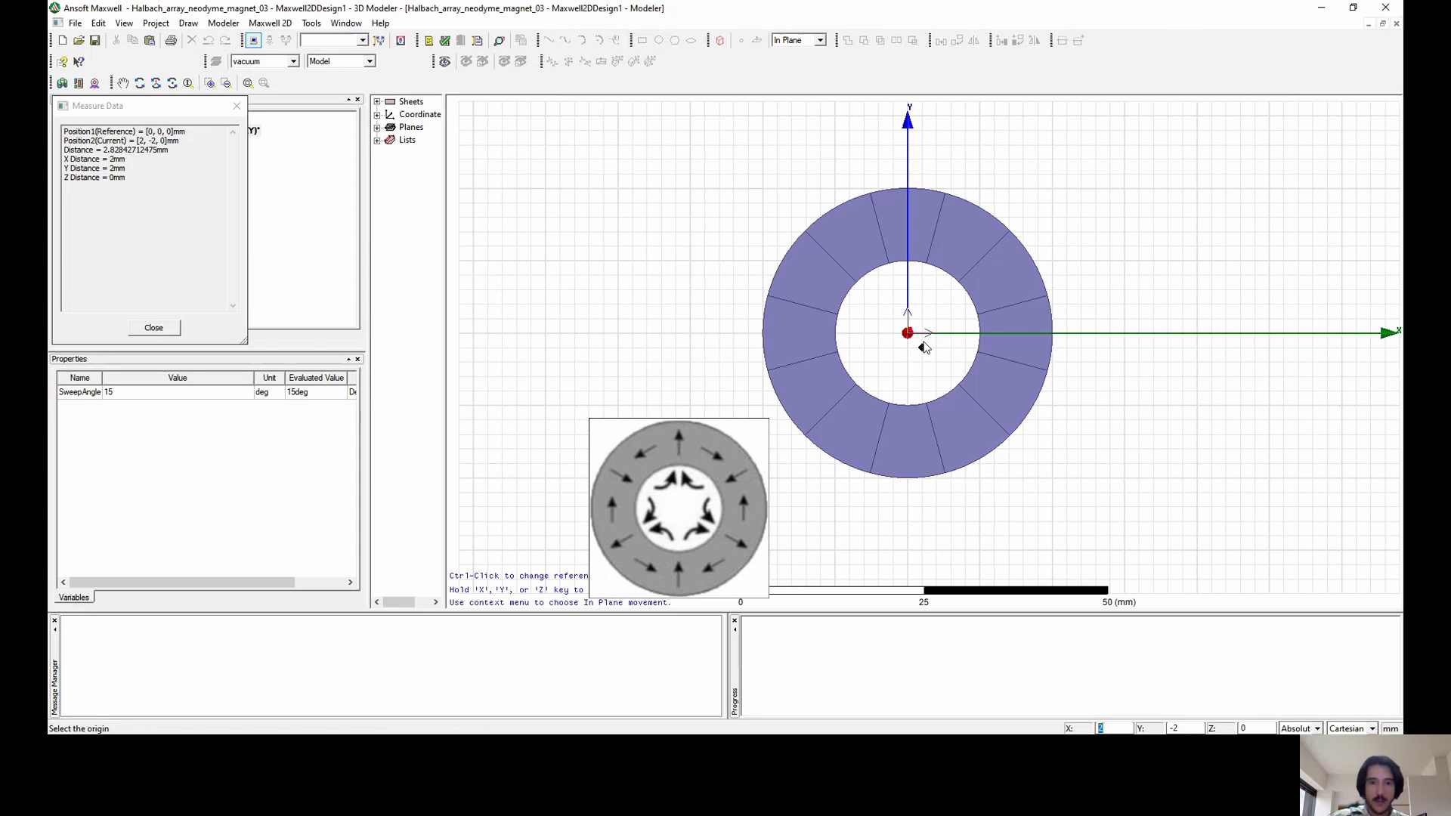
key("super+Down")
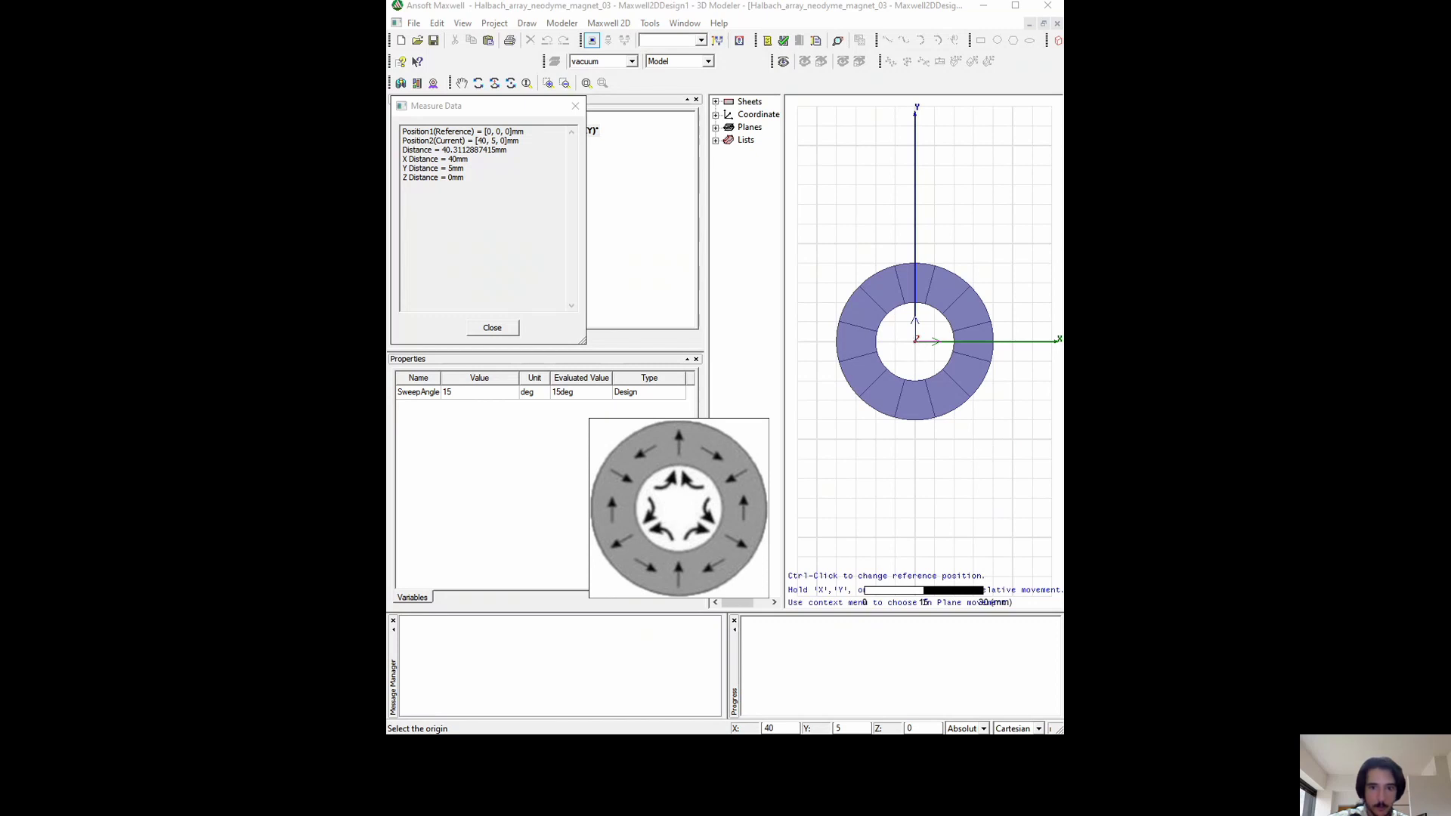
key("Return")
right_click(973, 244)
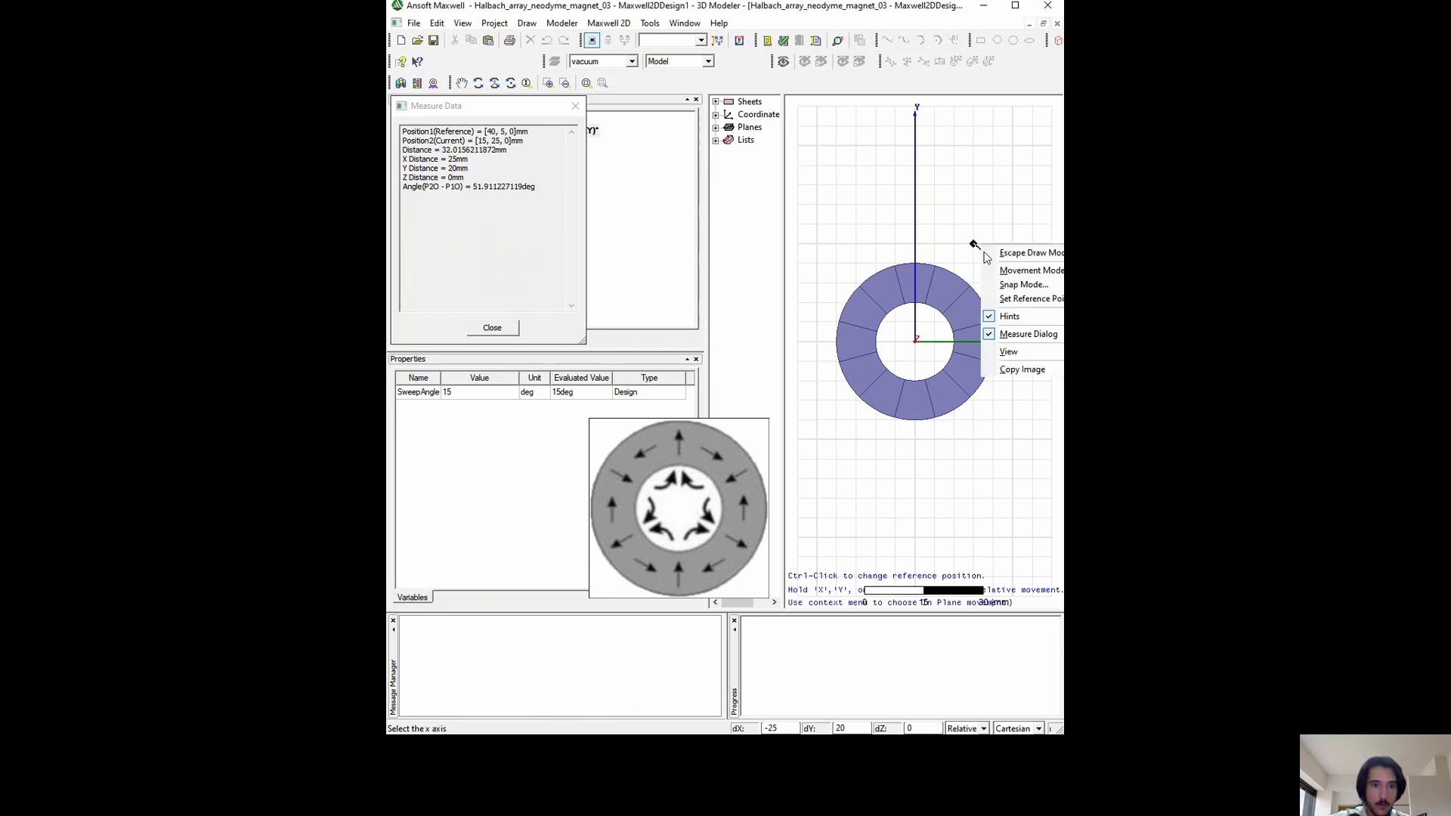
left_click(1005, 254)
Create relative coordinate systems centred on the ring, the first aimed at the top segment's centre.
left_click(923, 61)
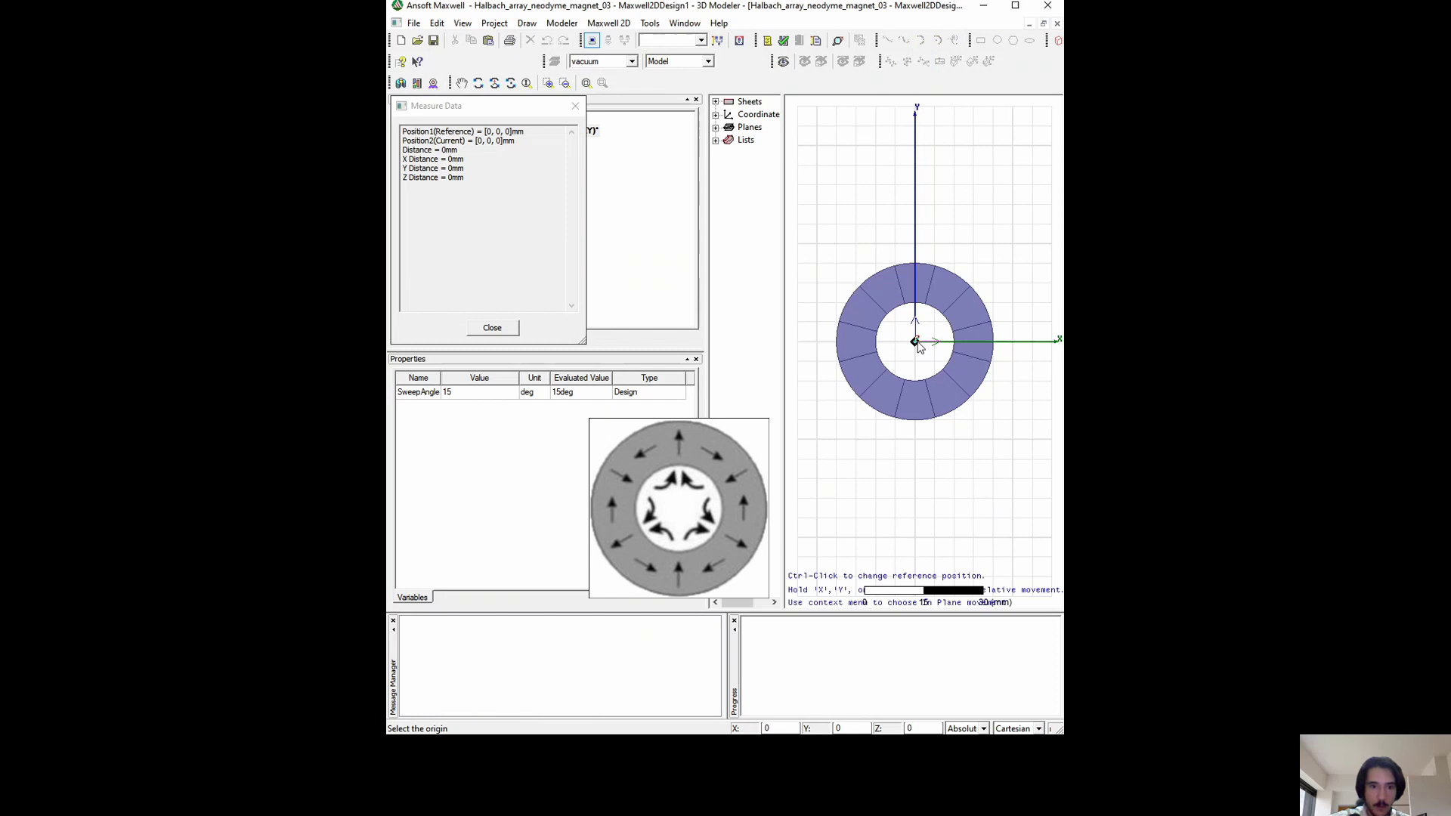
left_click(916, 343)
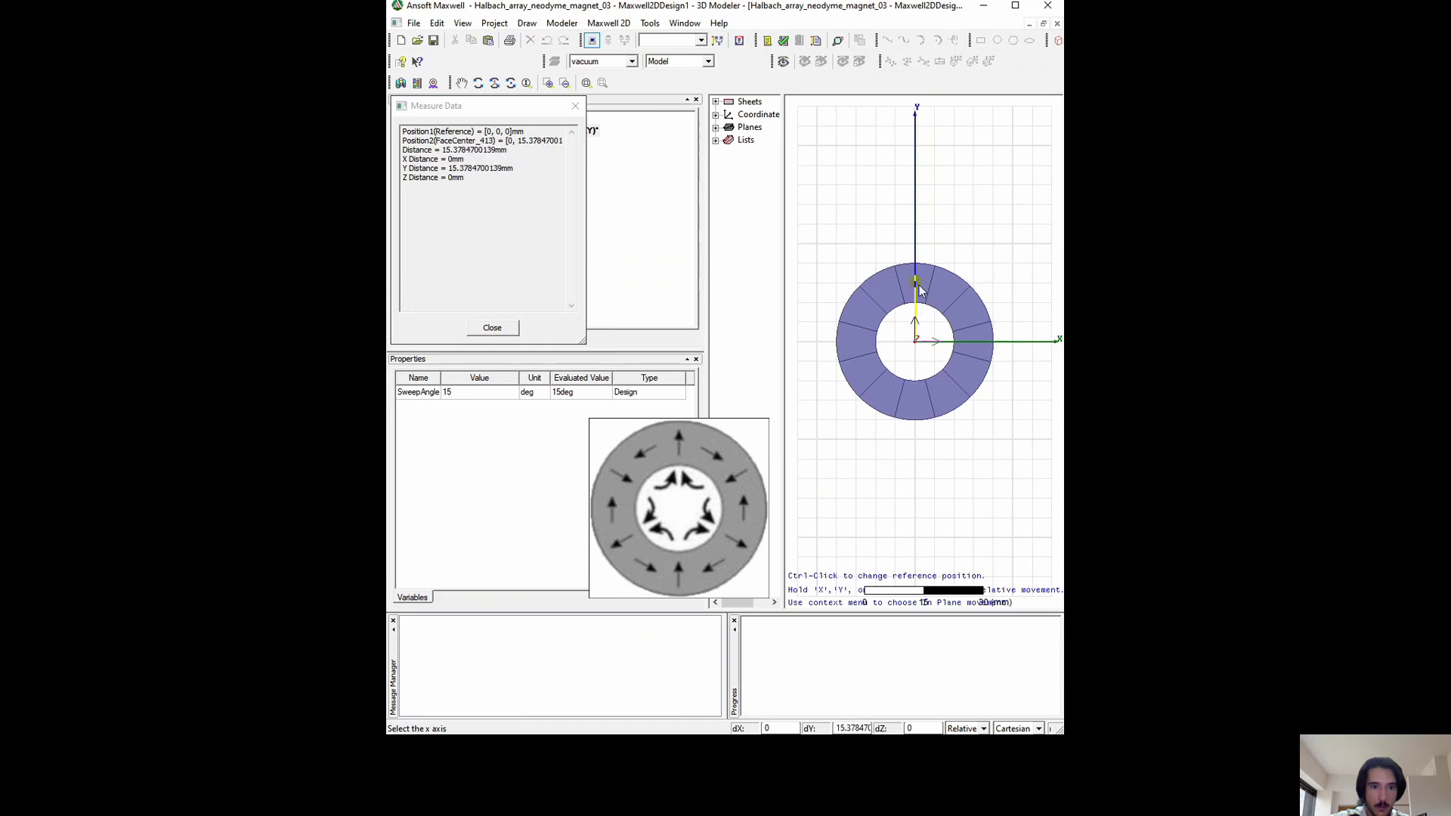
left_click(917, 283)
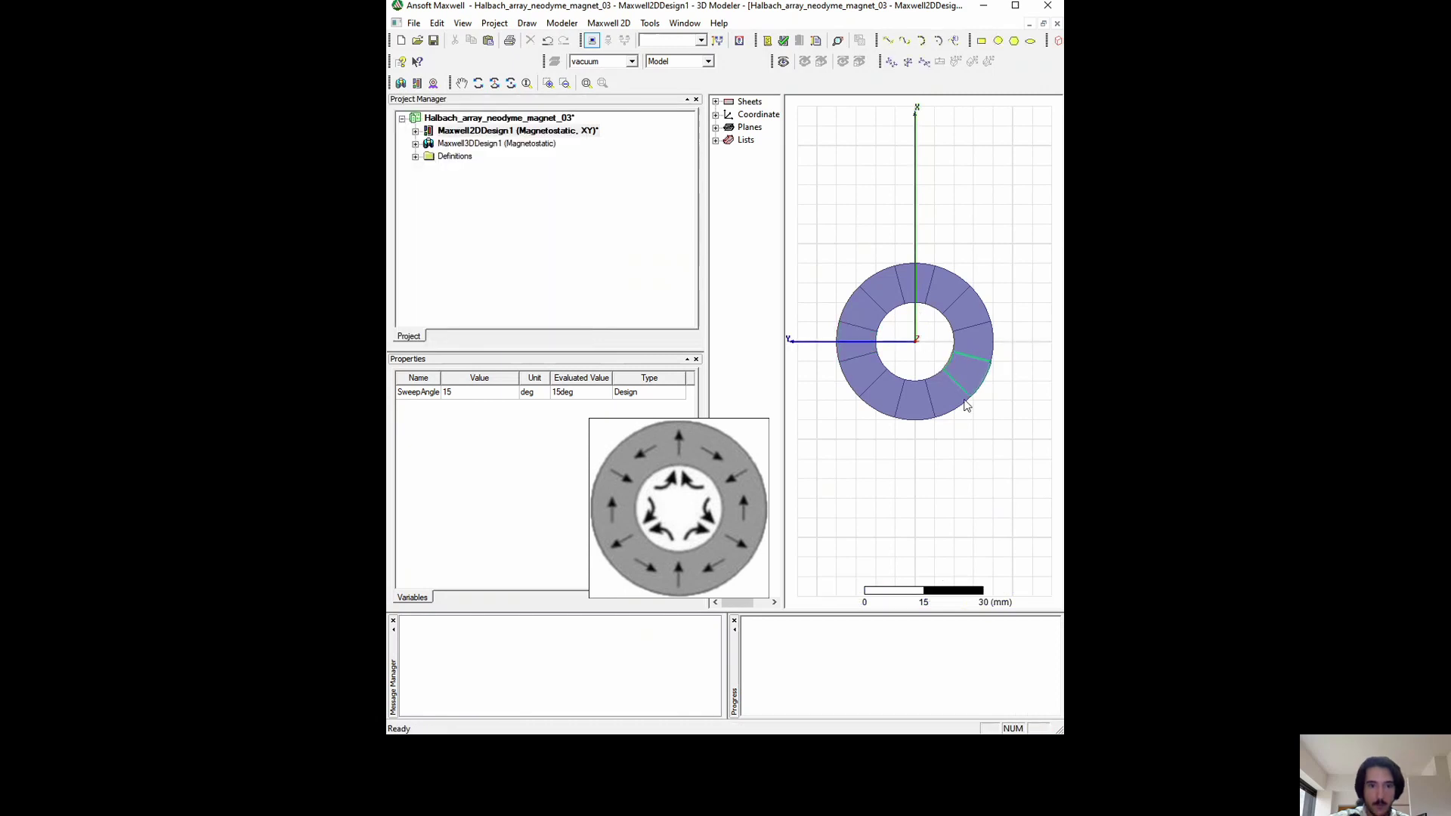
left_click(923, 62)
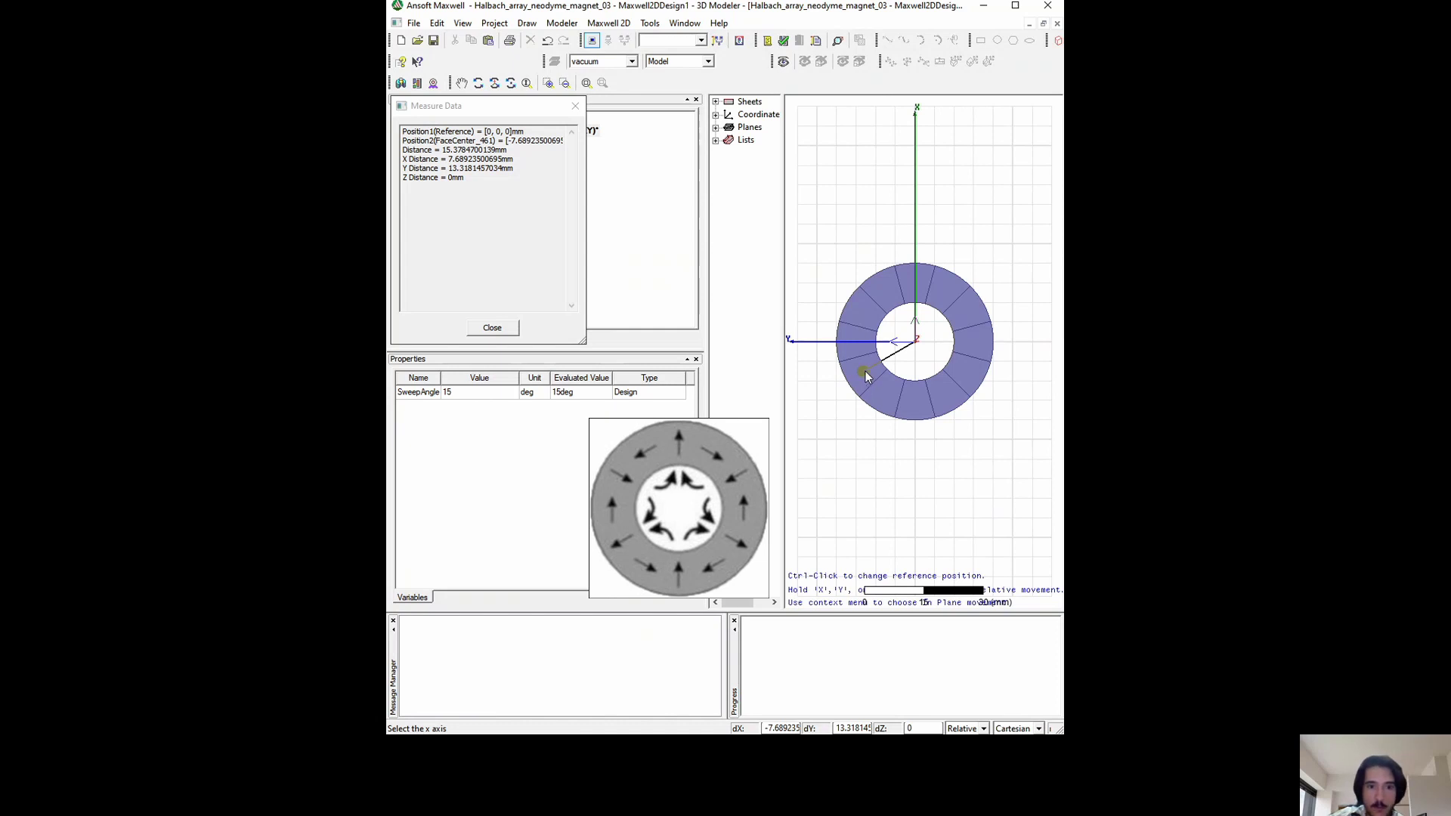
key("Escape")
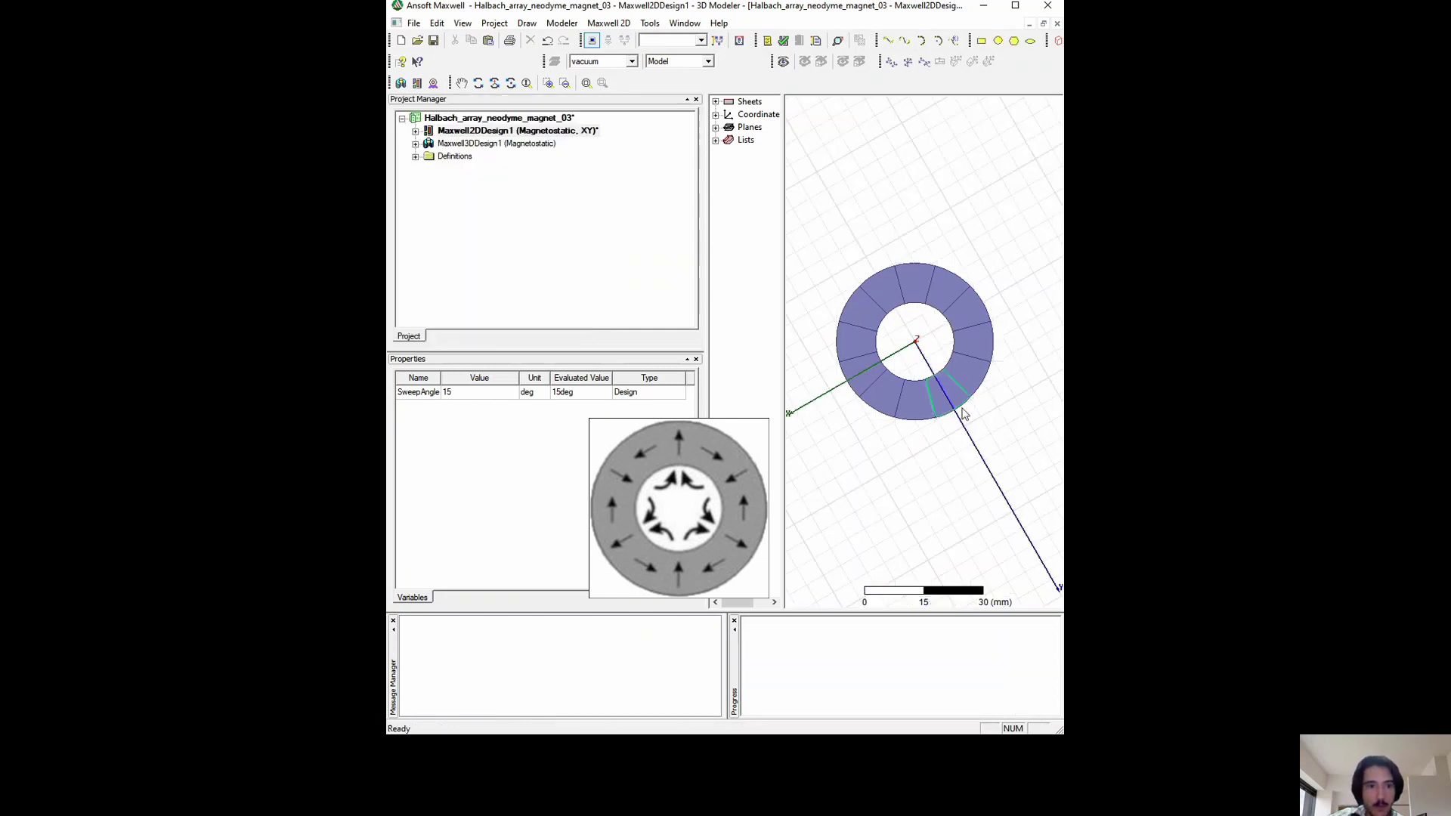
Add a third relative coordinate system at the ring centre aimed at another segment's face centre.
left_click(924, 61)
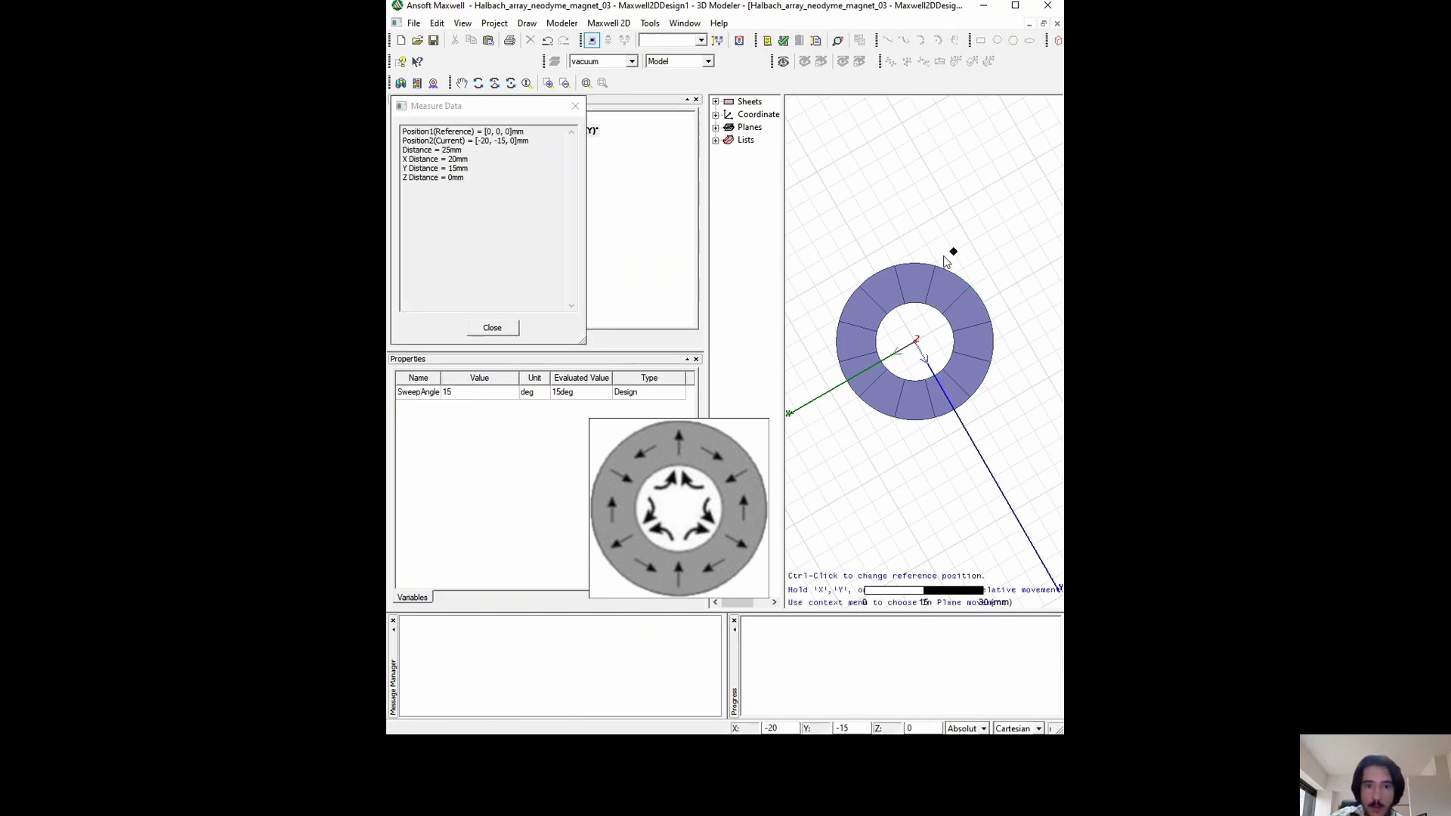
left_click(916, 341)
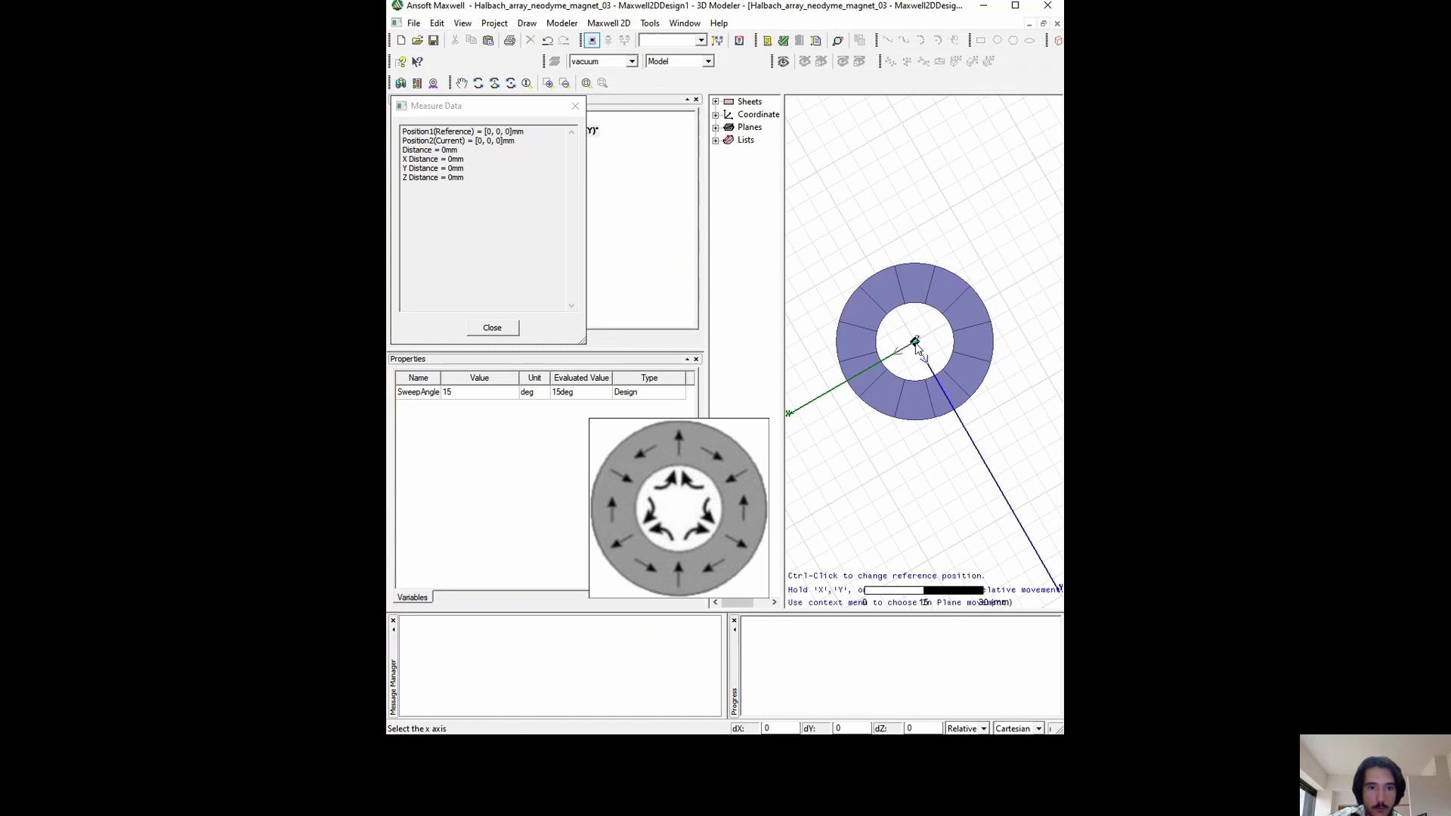
left_click(969, 376)
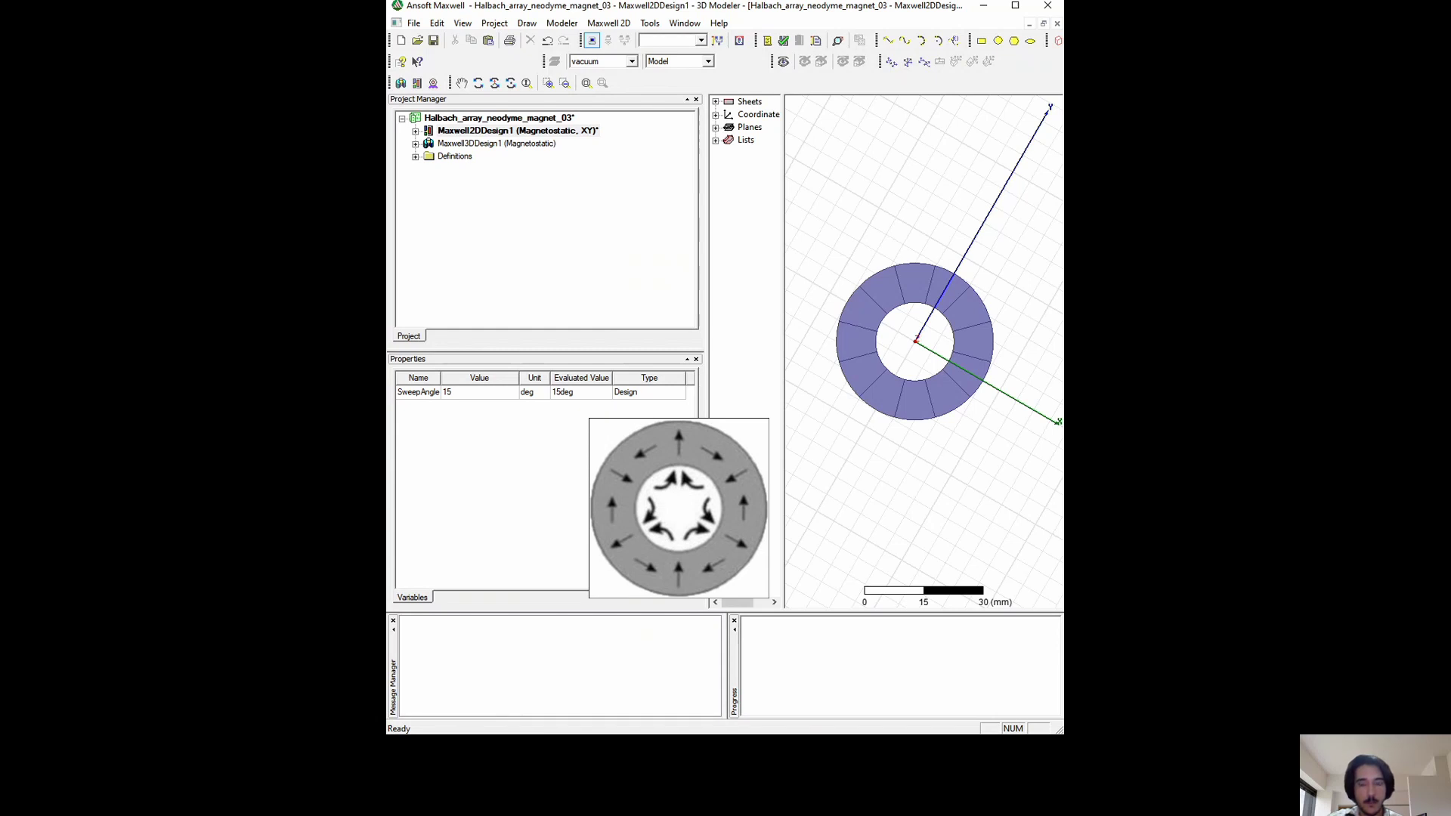
Expand the vacuum sheets and coordinate systems in the model tree, then select Rectangle1.
left_click(1015, 5)
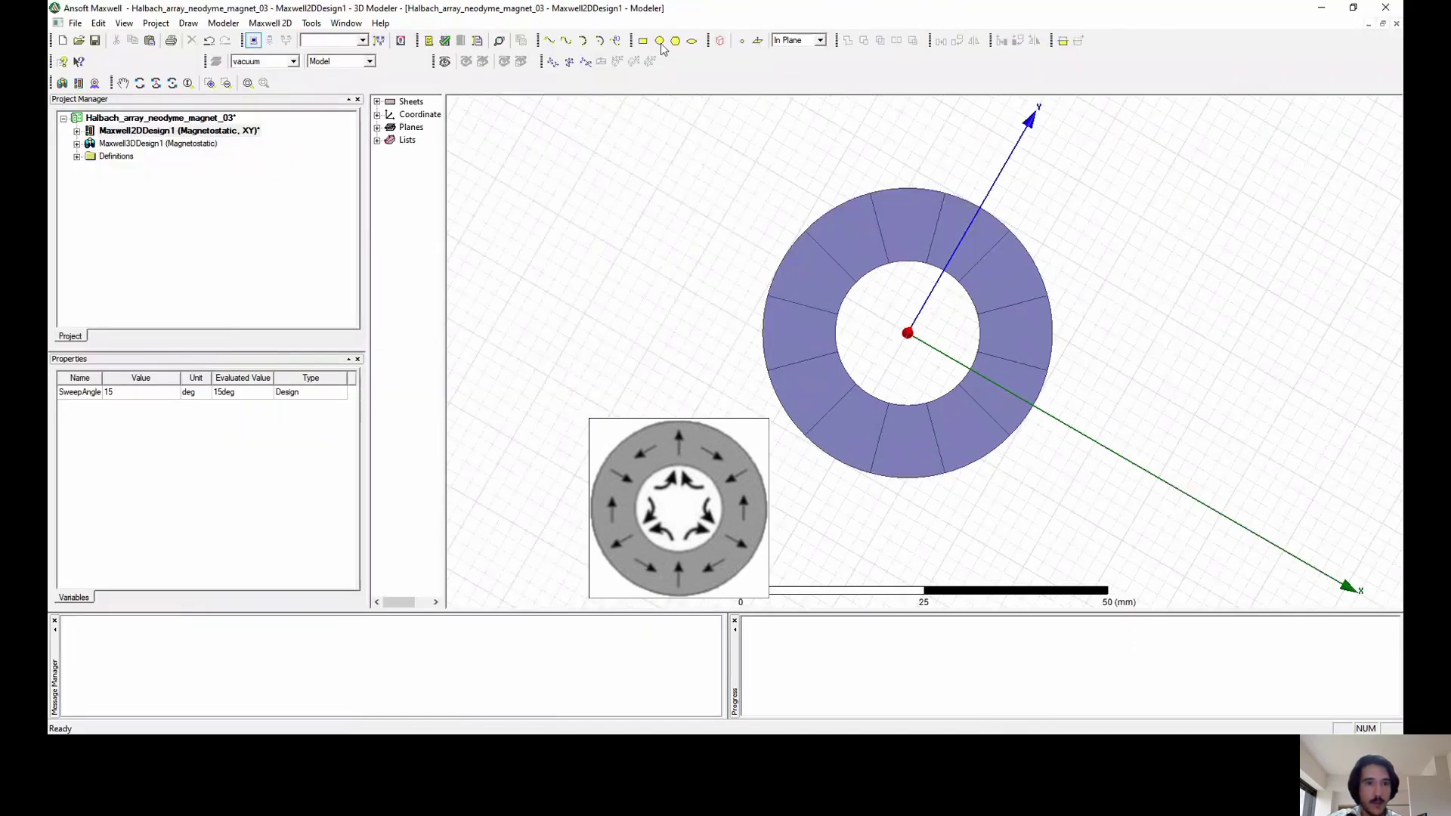
left_click(377, 102)
left_click(390, 114)
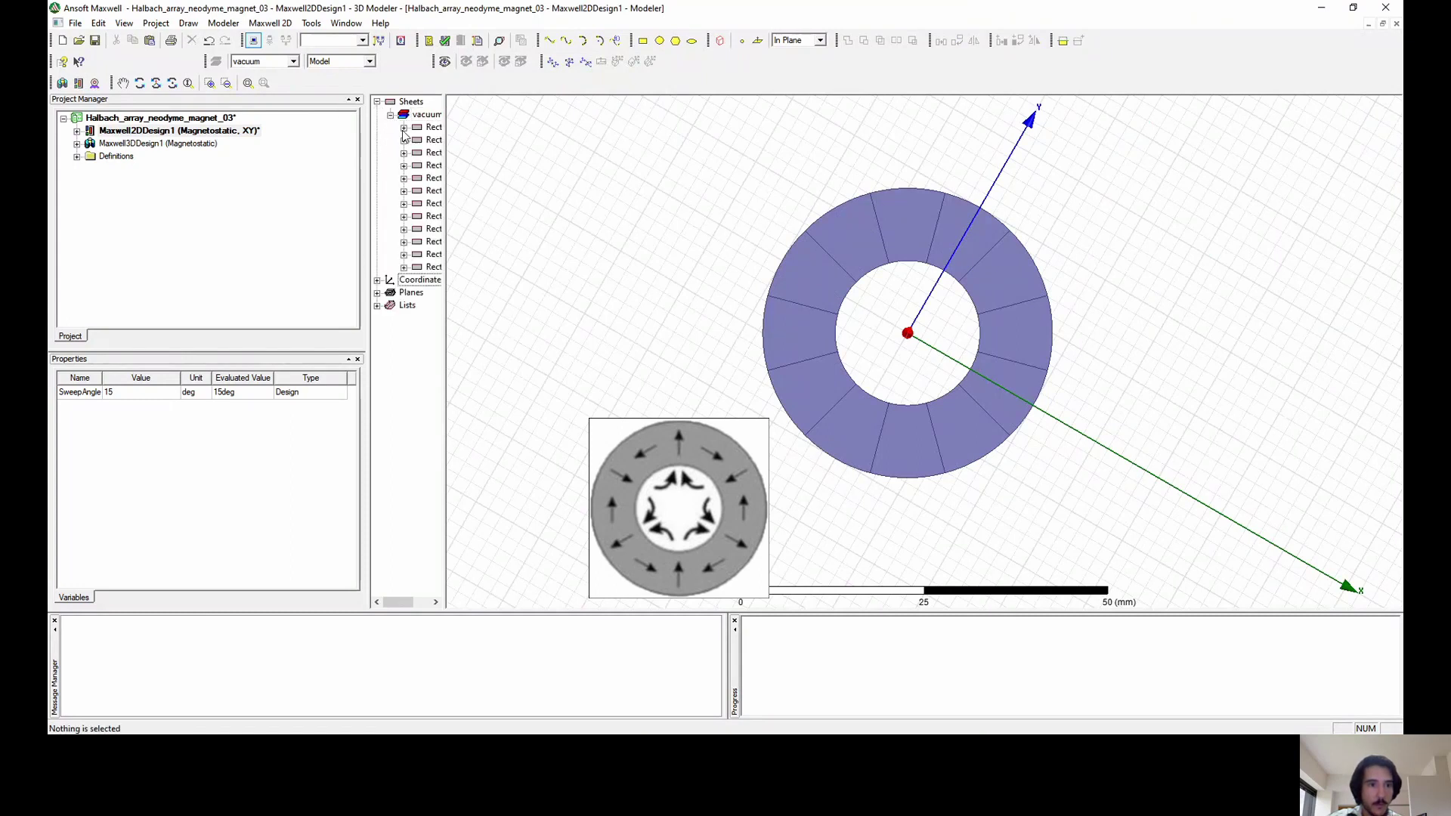
left_click(430, 127)
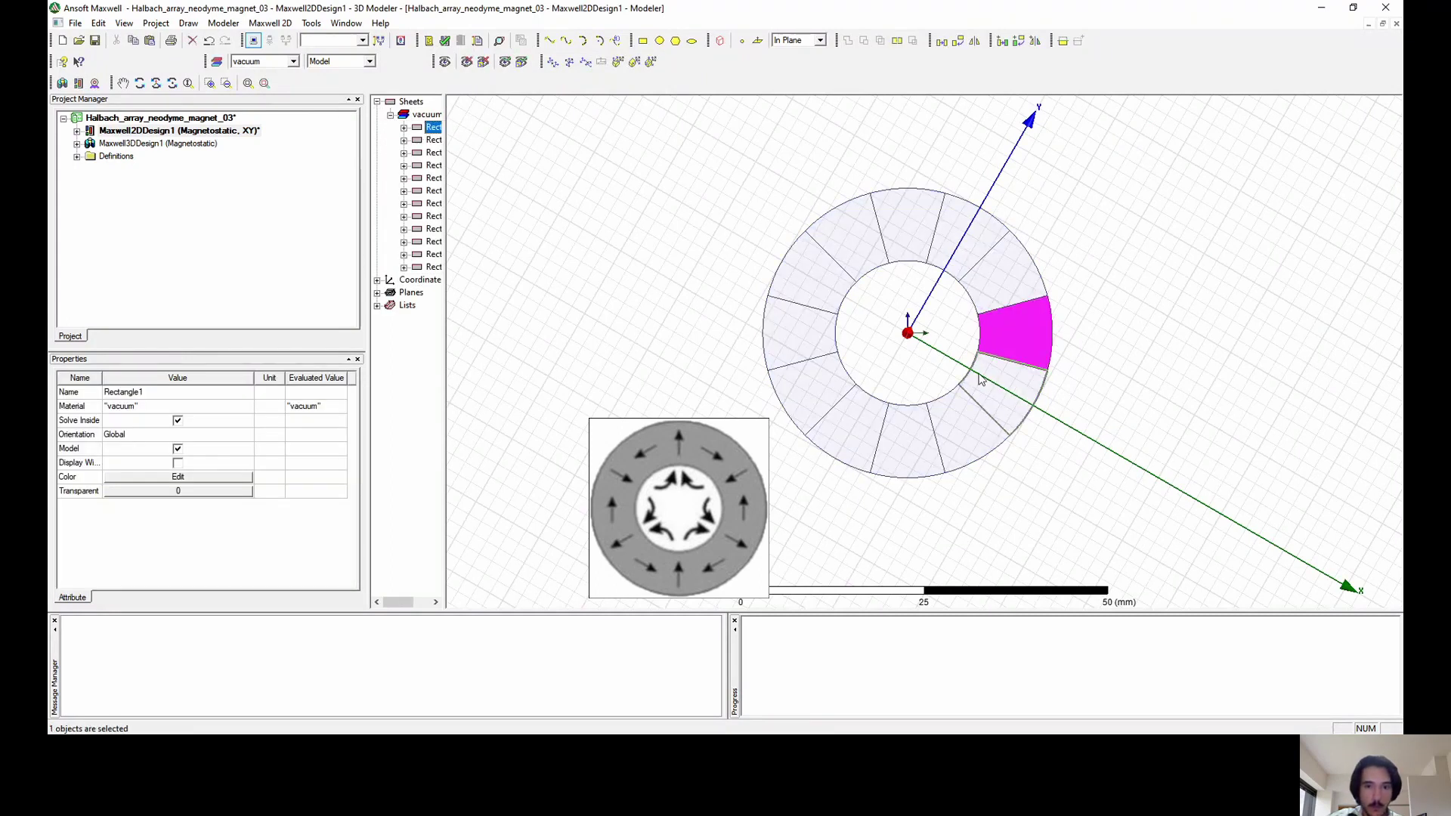
left_click(377, 280)
left_click(418, 293)
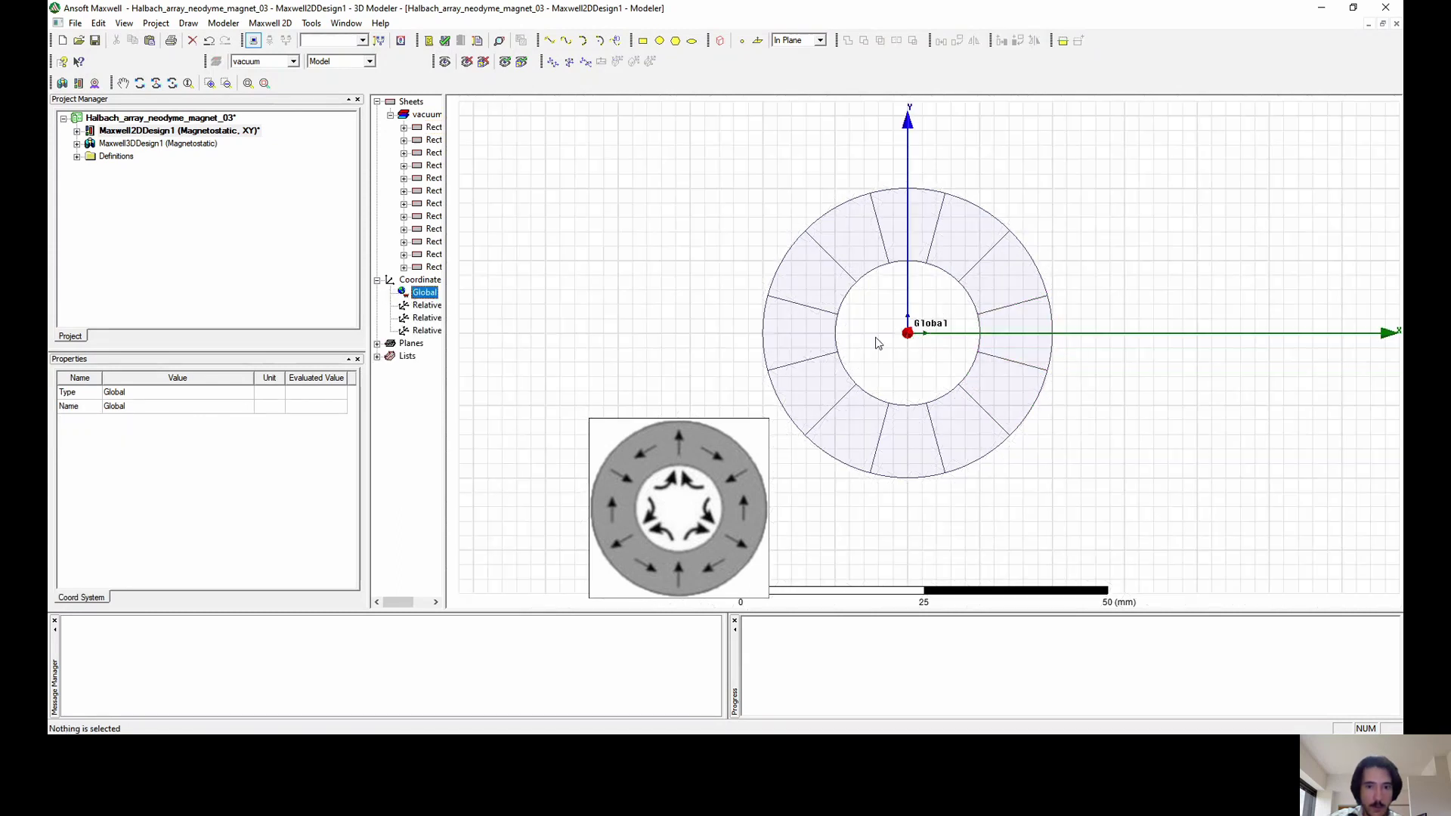
left_click(431, 127)
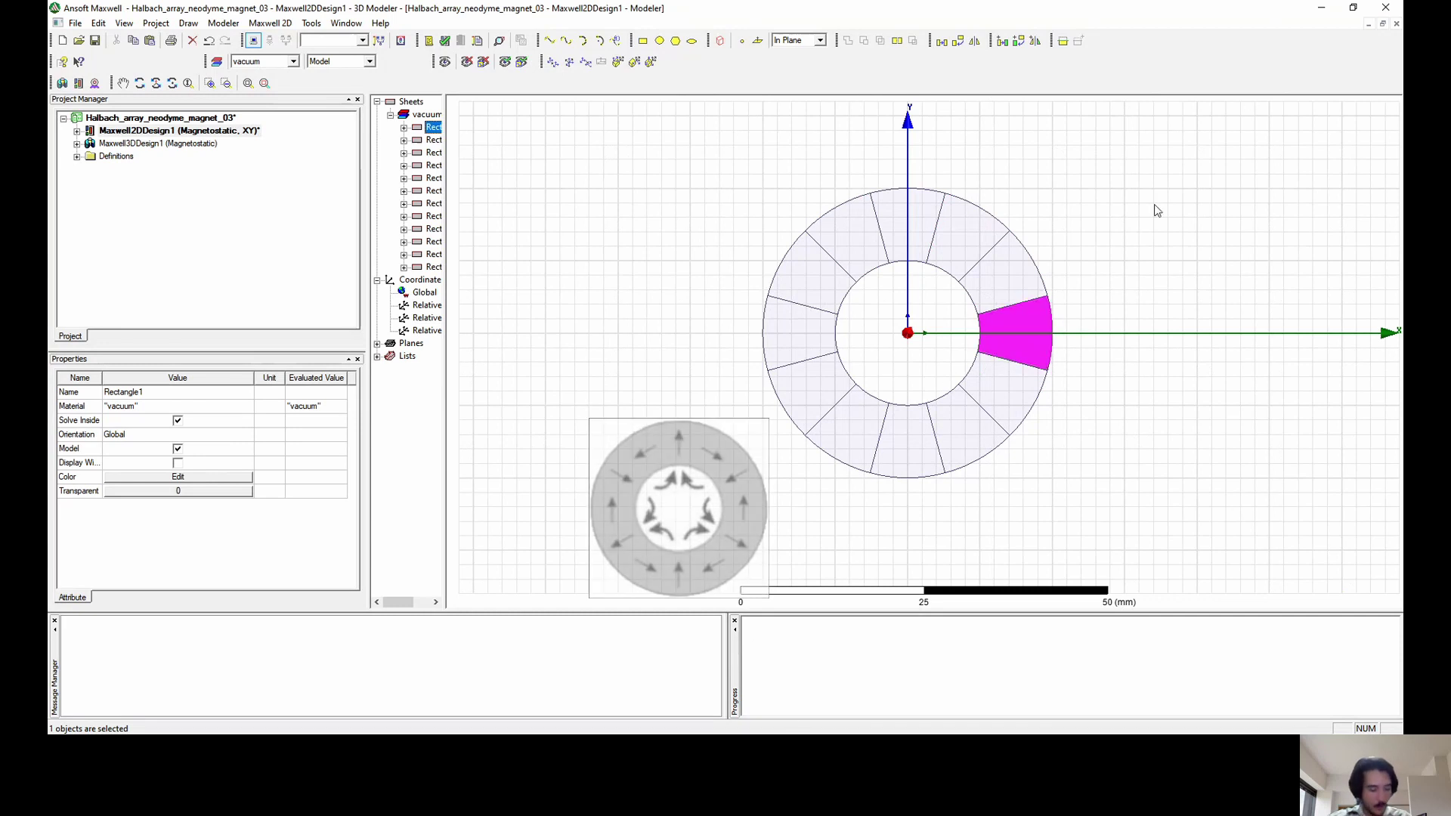
key("super+Down")
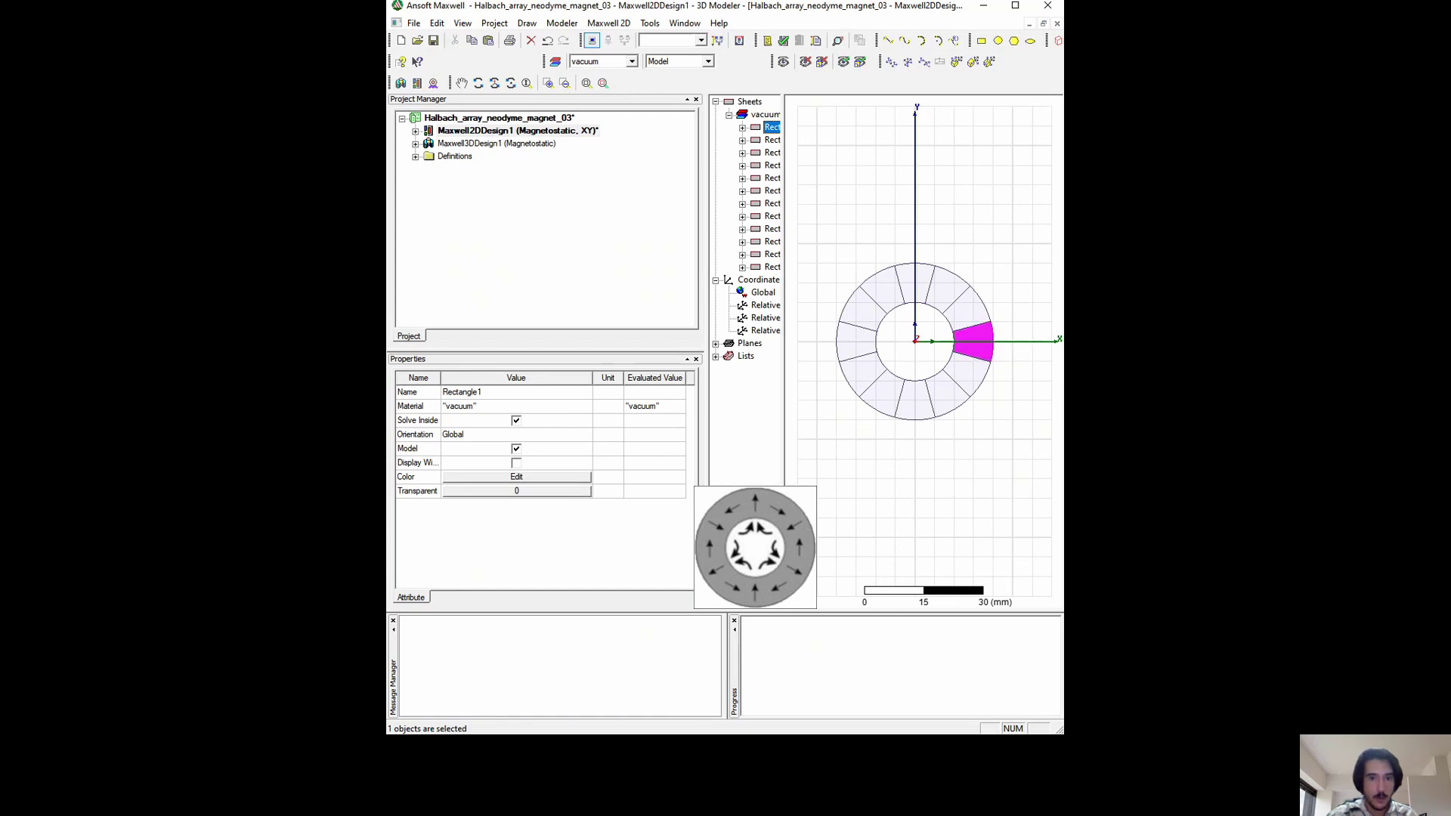
Orient Rectangle1 and the top ring segment to RelativeCS1.
left_click(464, 438)
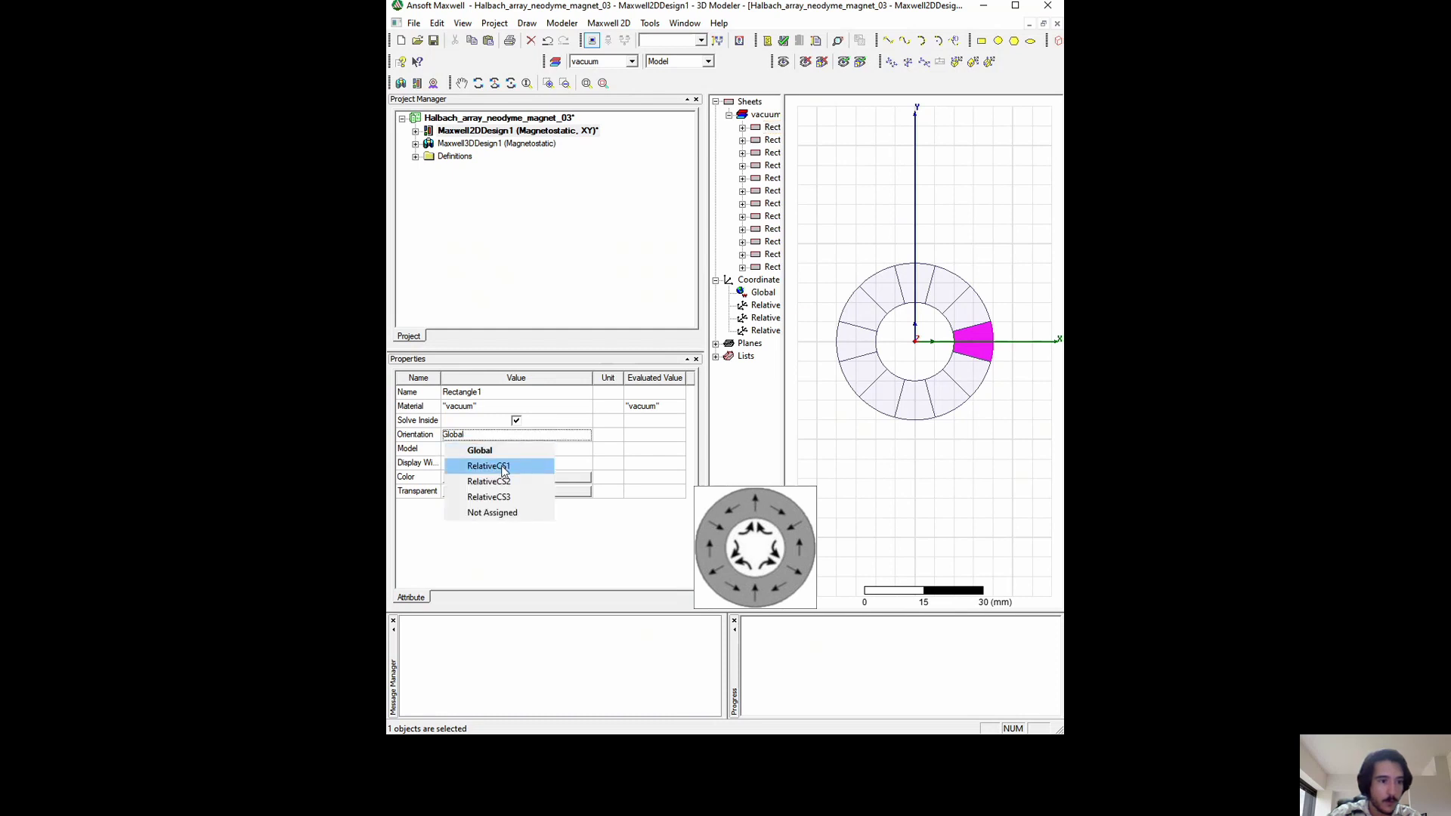
left_click(504, 467)
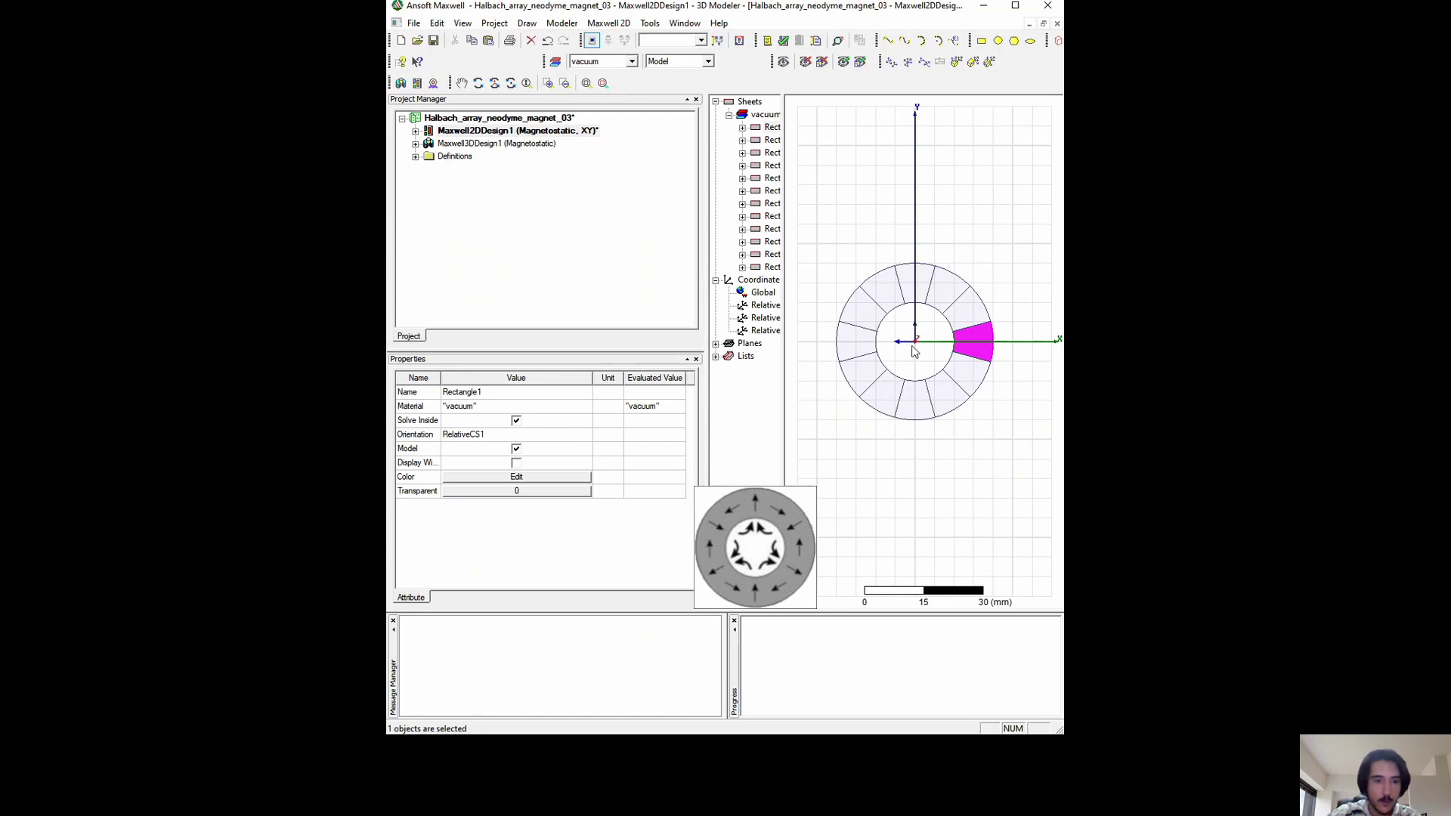
left_click(771, 141)
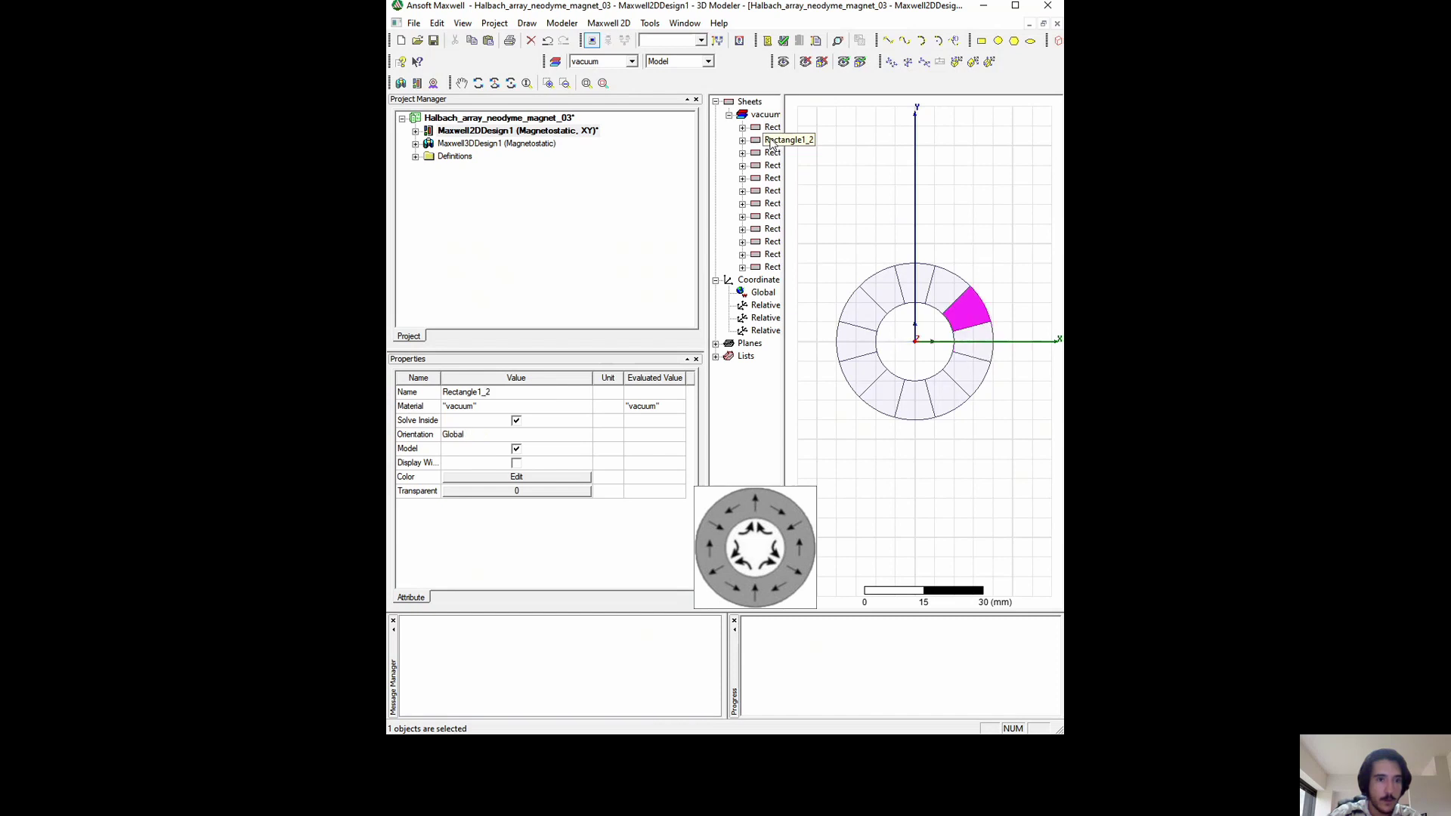
left_click(928, 279)
left_click(468, 435)
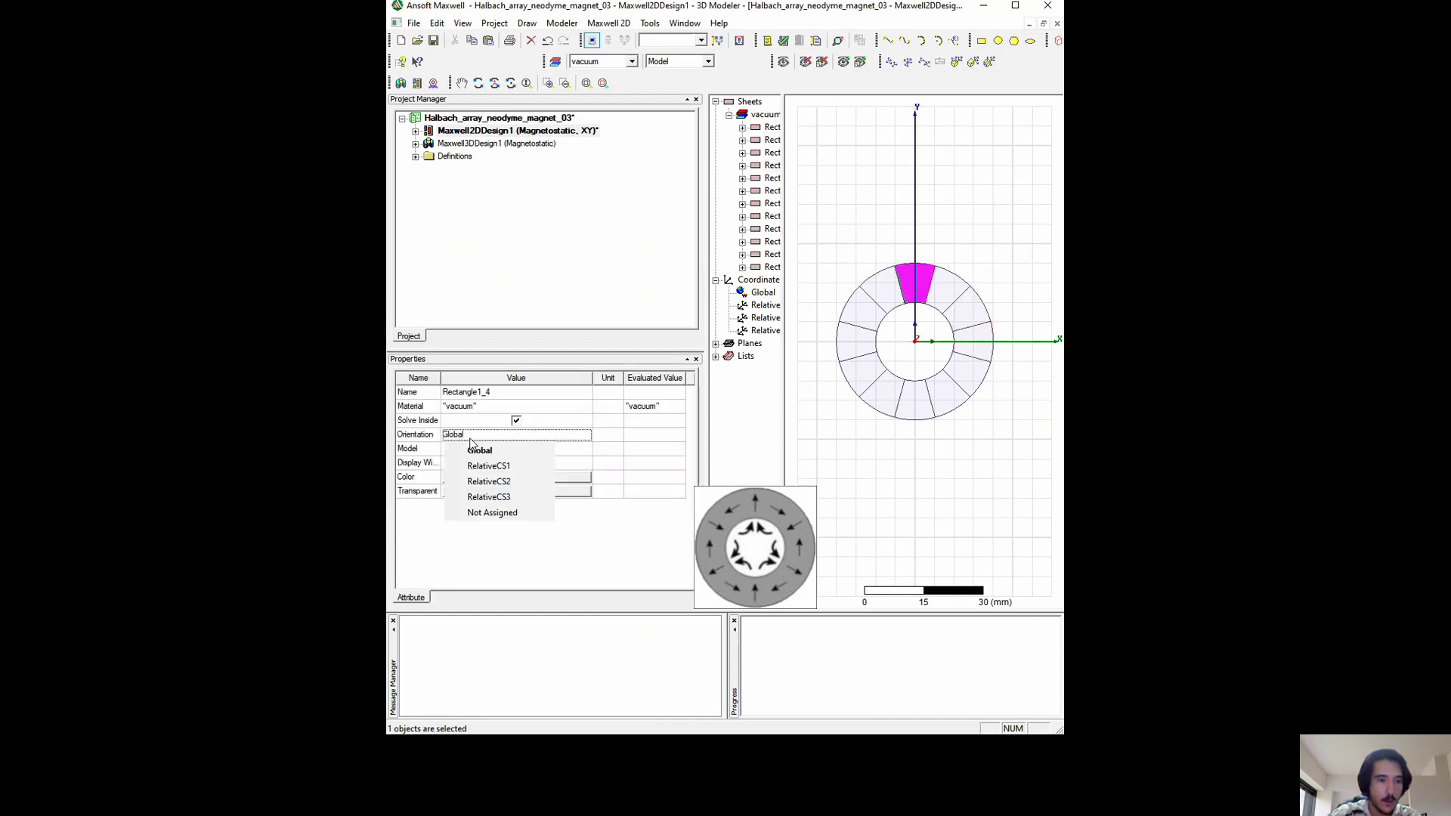
left_click(517, 467)
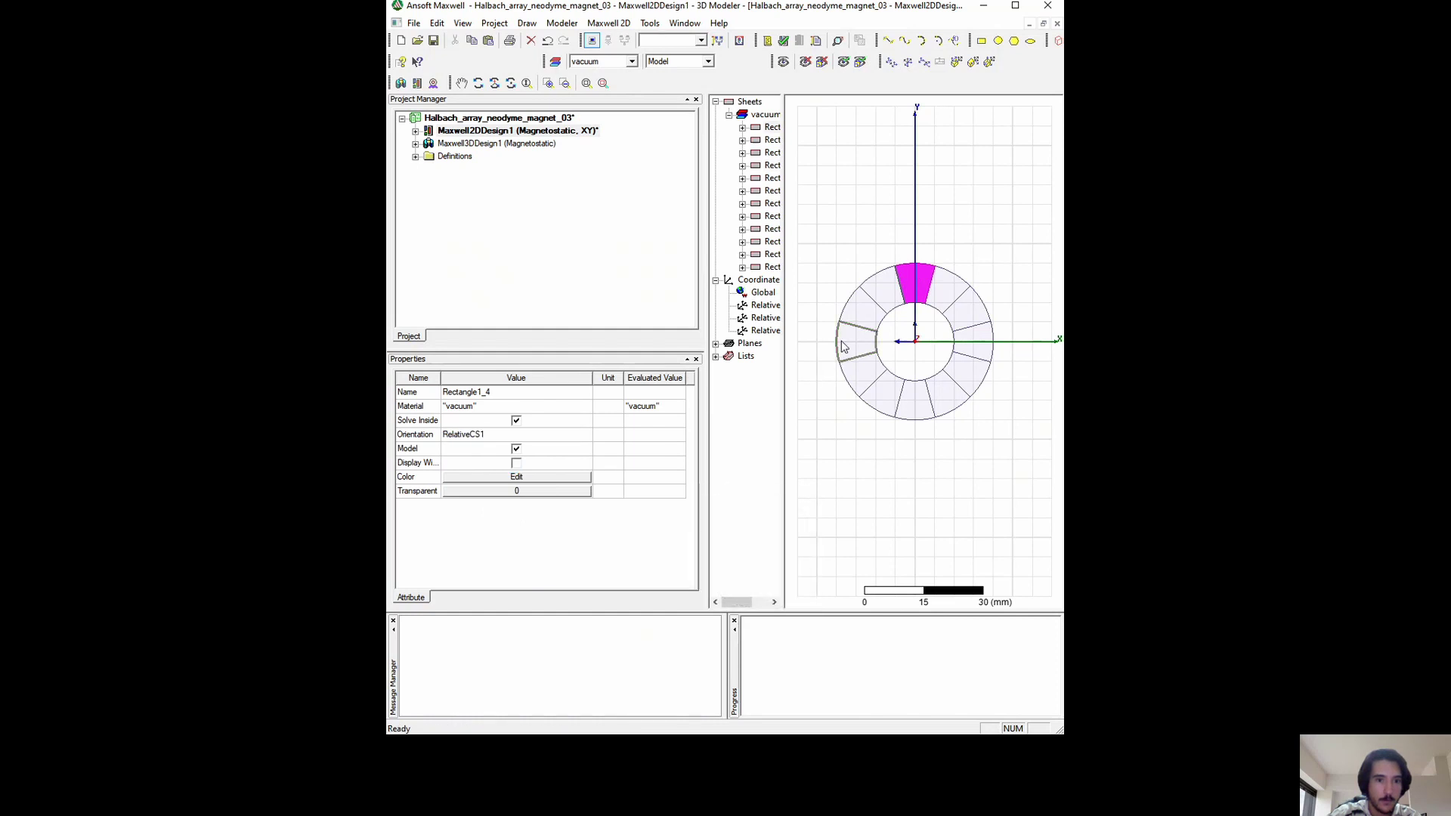
Orient Rectangle1_2 to RelativeCS2 and Rectangle1_7 to RelativeCS1.
left_click(916, 401)
left_click(516, 435)
left_click(499, 482)
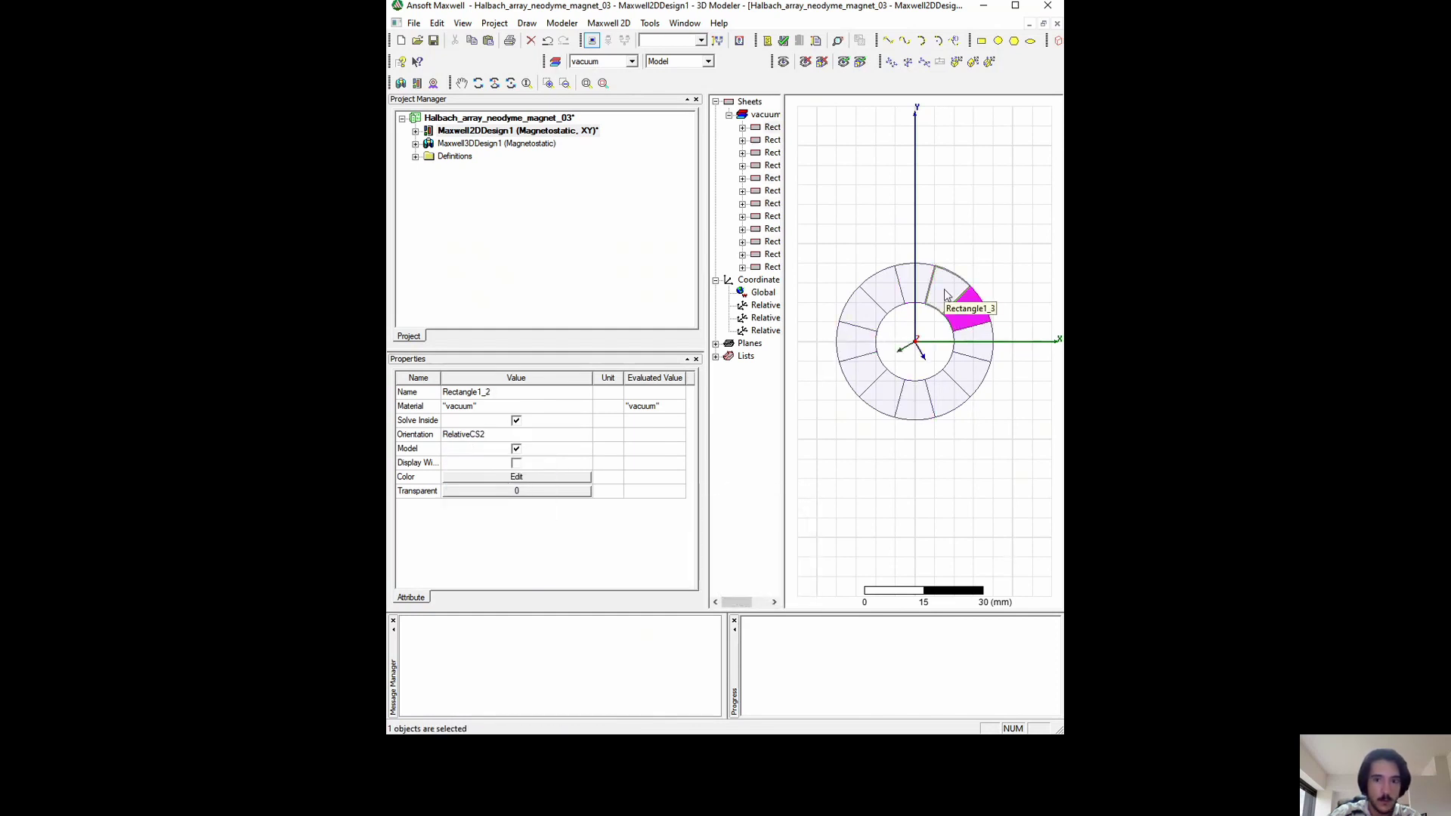
left_click(941, 286)
left_click(516, 435)
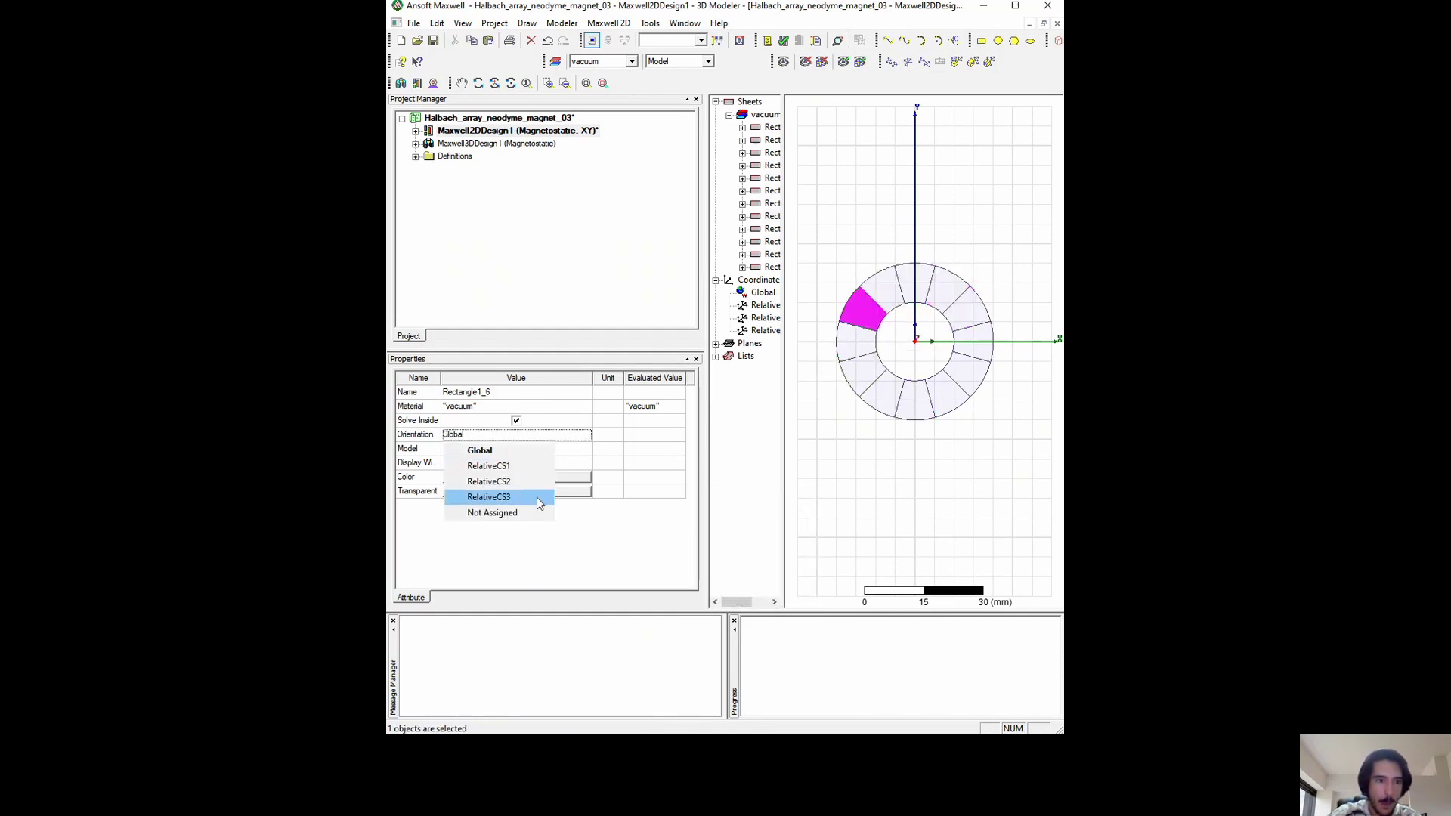
left_click(517, 467)
Set the next segment's orientation to Global and Rectangle1_12's to RelativeCS3, then maximize the window.
left_click(865, 375)
left_click(517, 434)
left_click(529, 482)
left_click(516, 434)
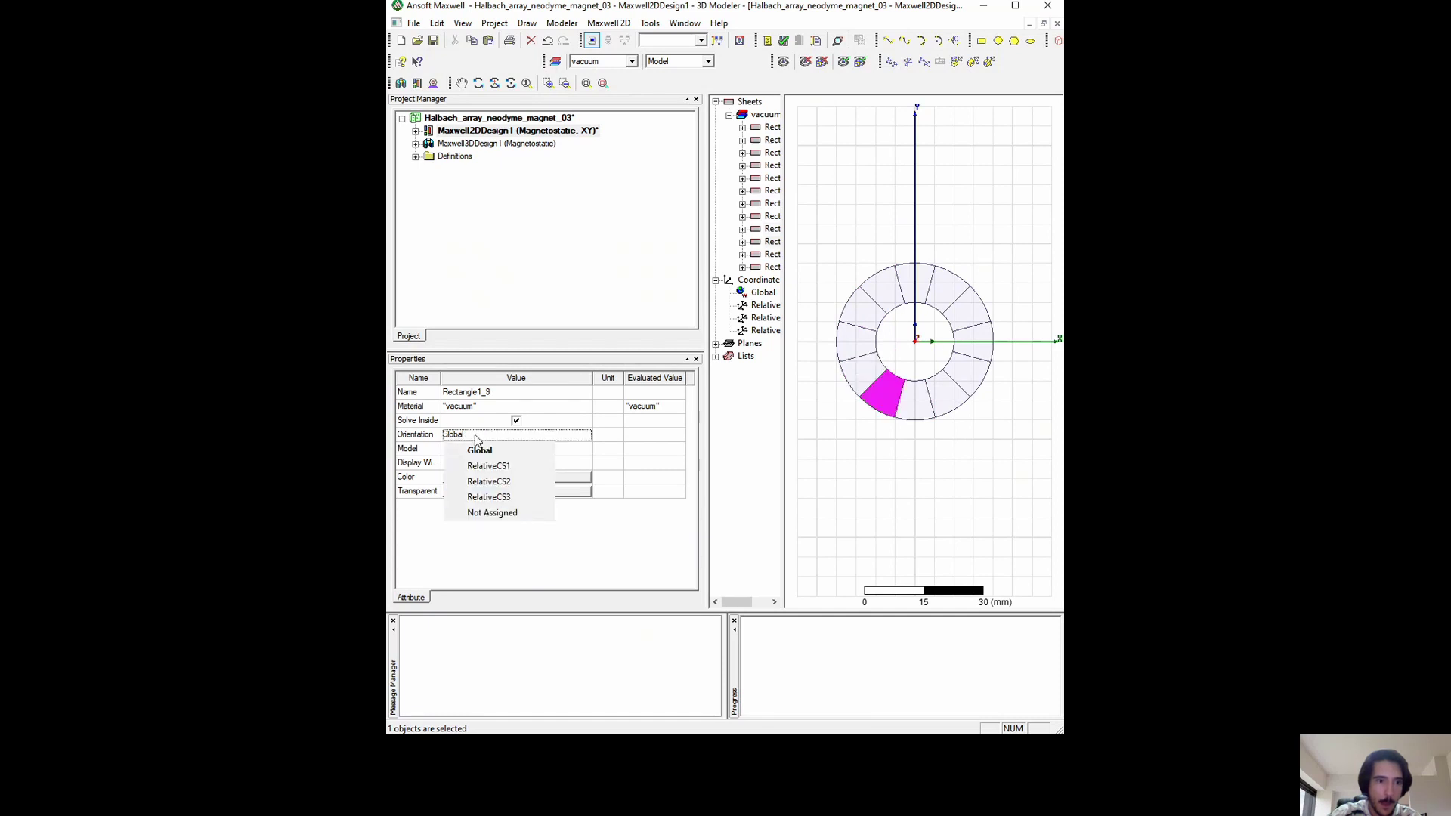
left_click(529, 451)
left_click(967, 372)
left_click(516, 435)
left_click(522, 496)
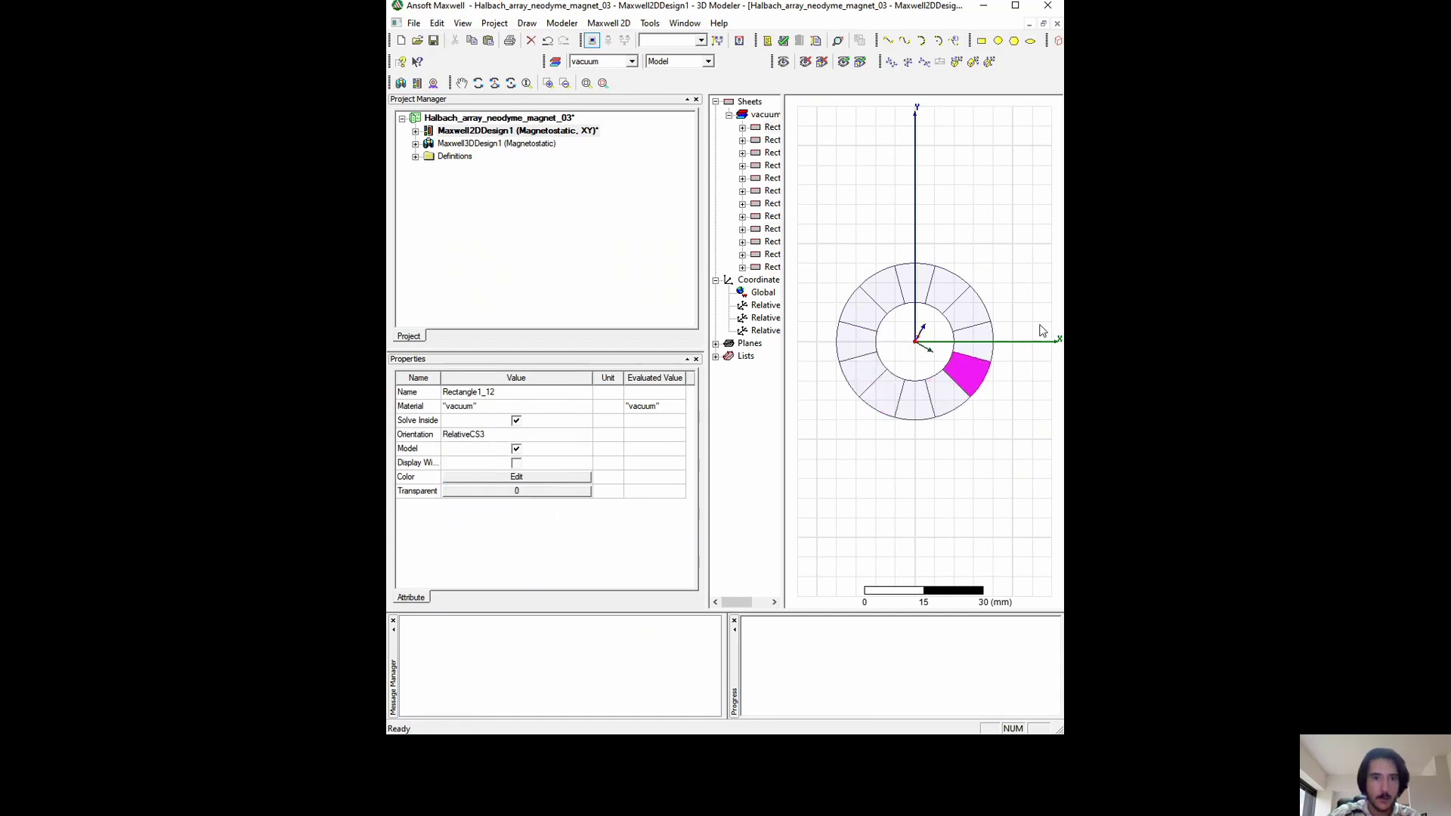
left_click(1017, 6)
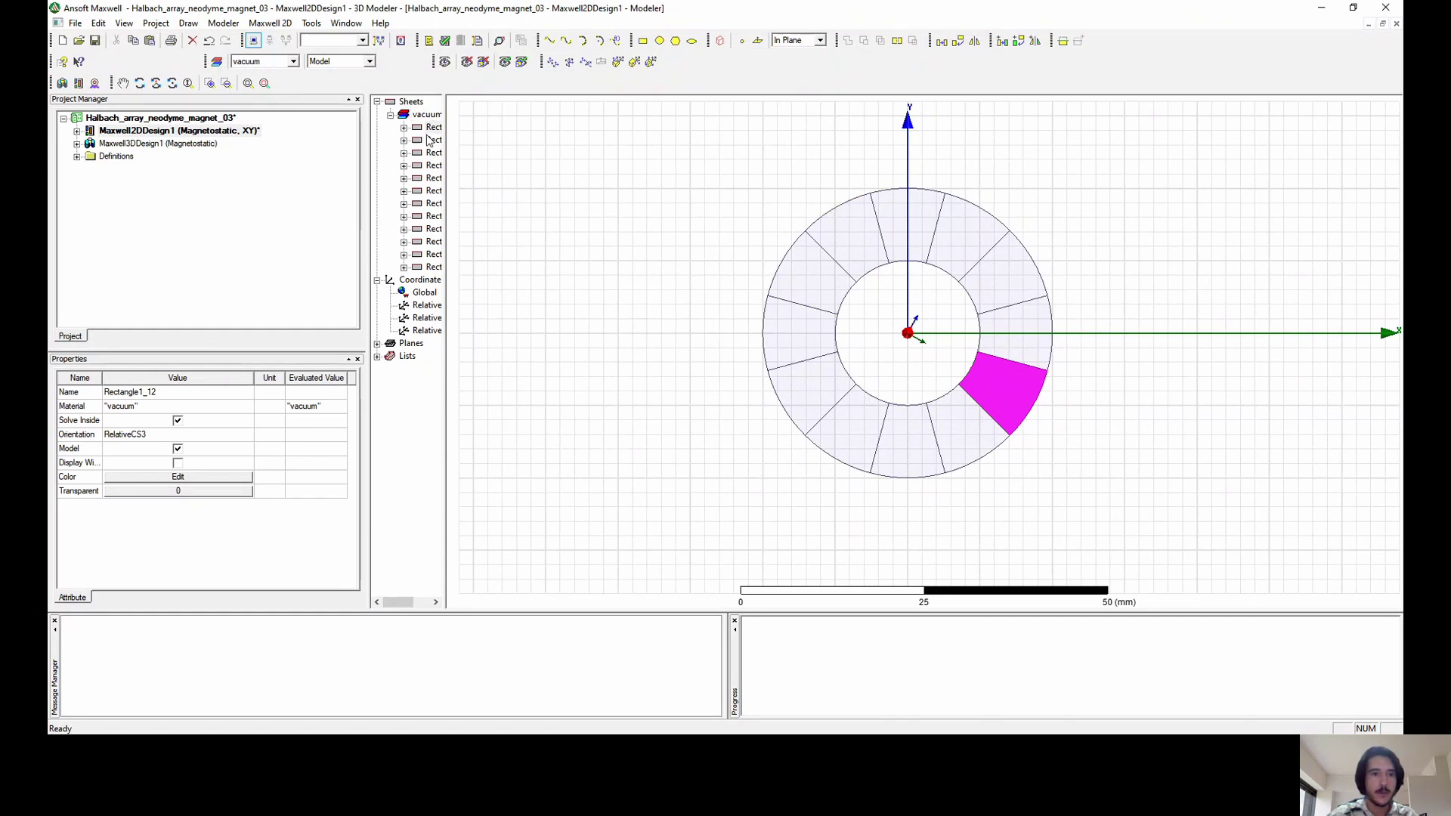
Assign NdFe30, found by searching 'ne', to all twelve box-selected ring segments.
left_click_drag(618, 131, 1142, 476)
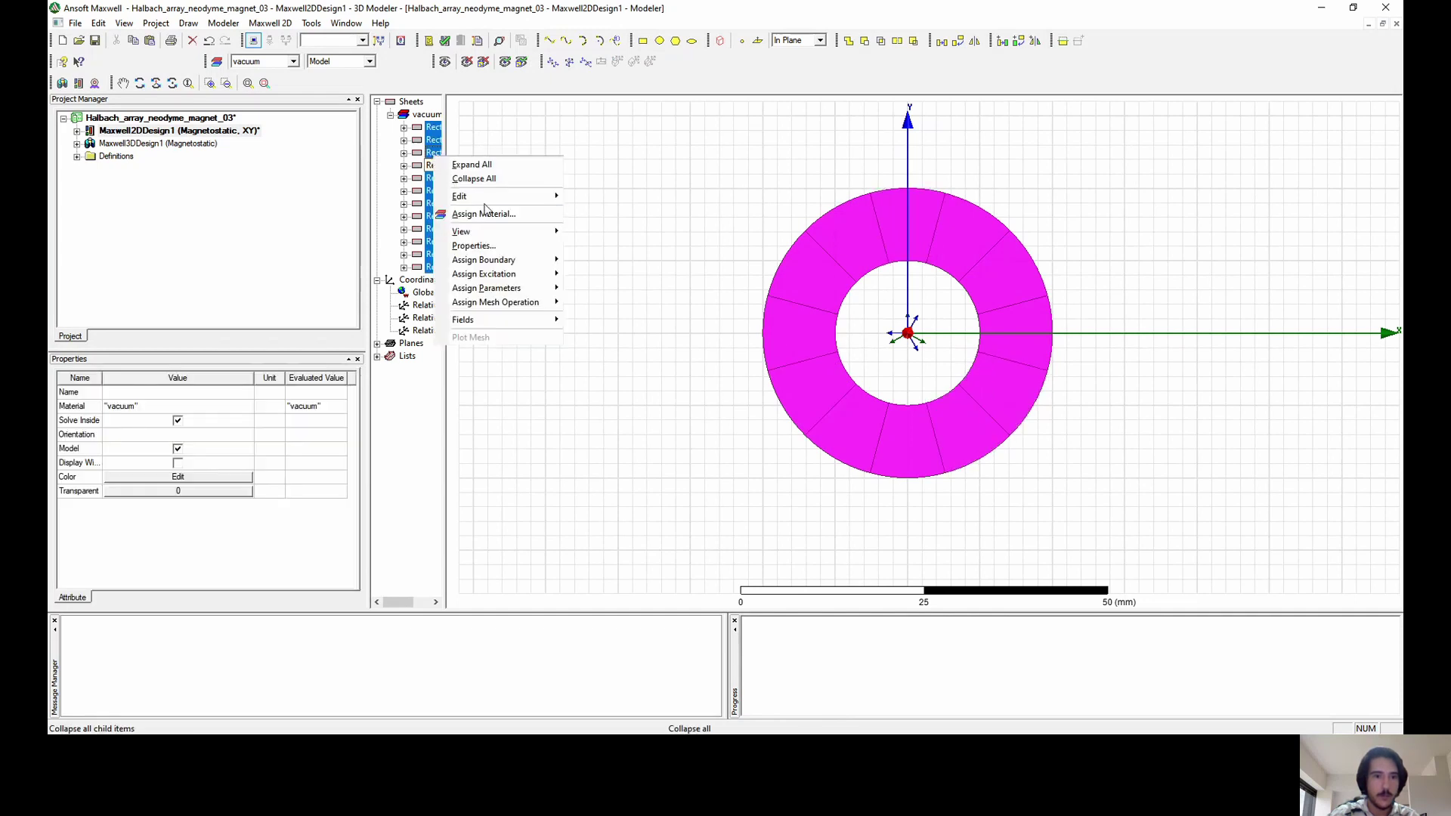
left_click(485, 214)
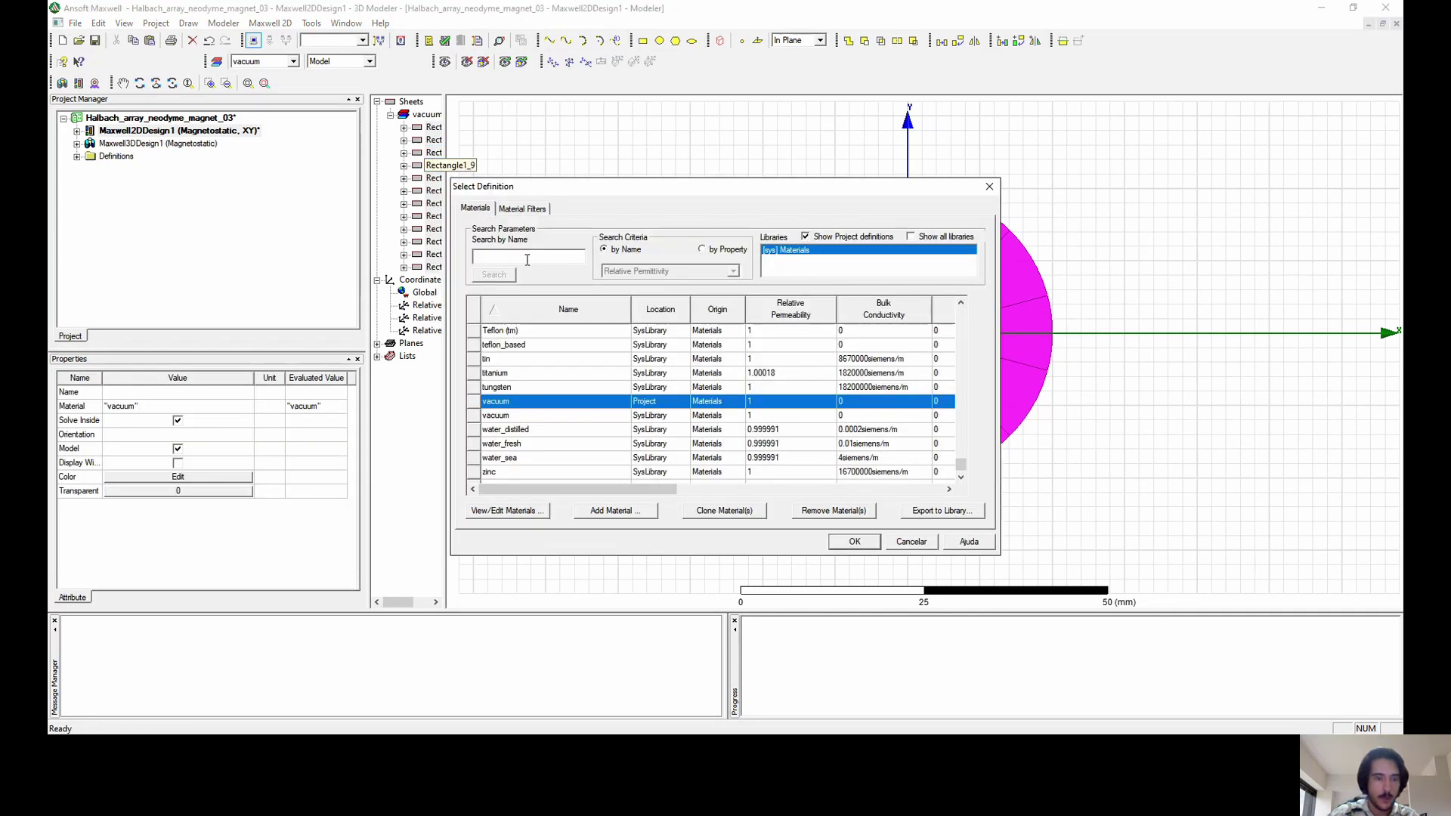
left_click(527, 259)
type("ne")
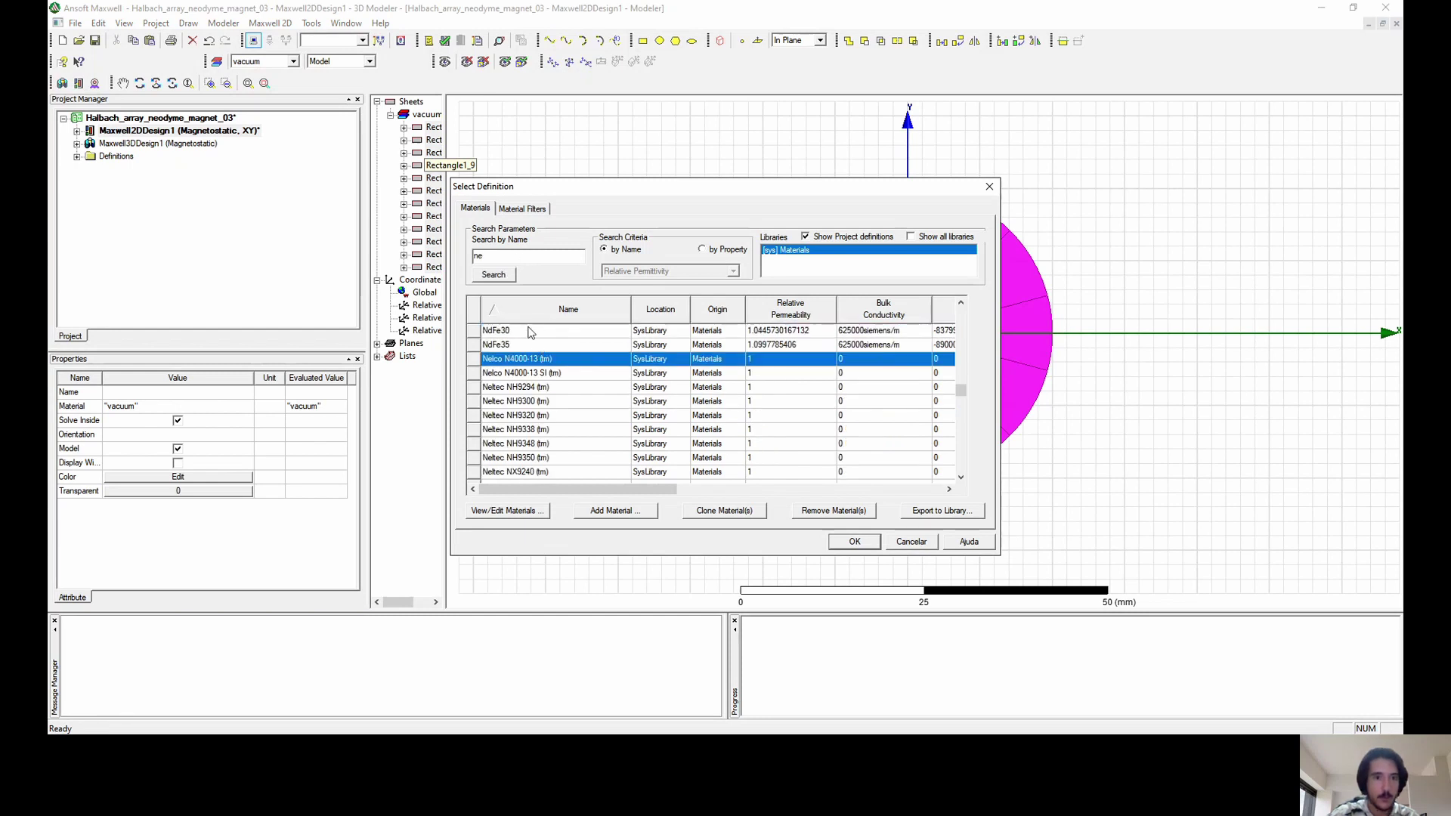
left_click(525, 333)
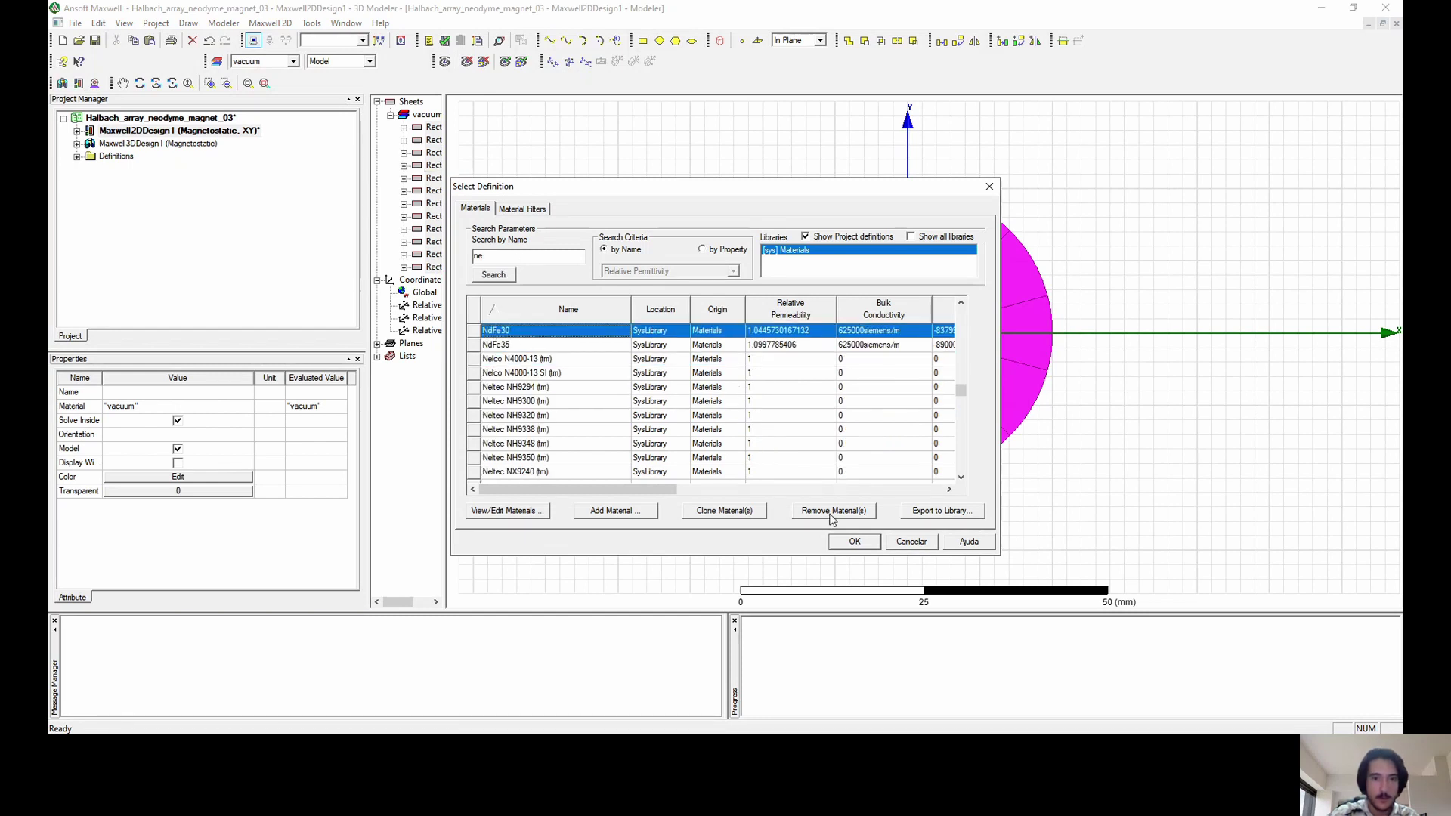
left_click(853, 541)
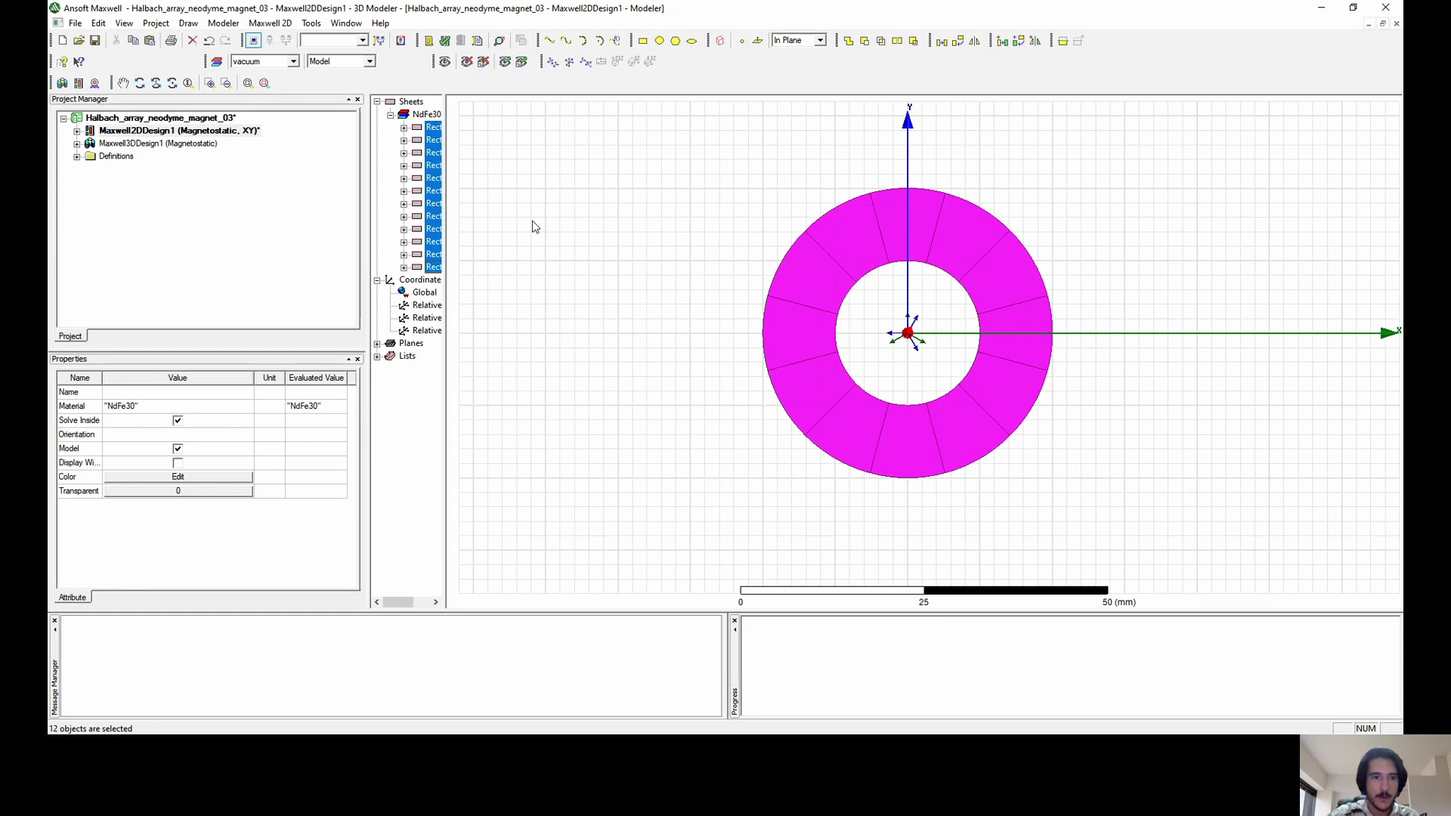
scroll(601, 153, "down", 3)
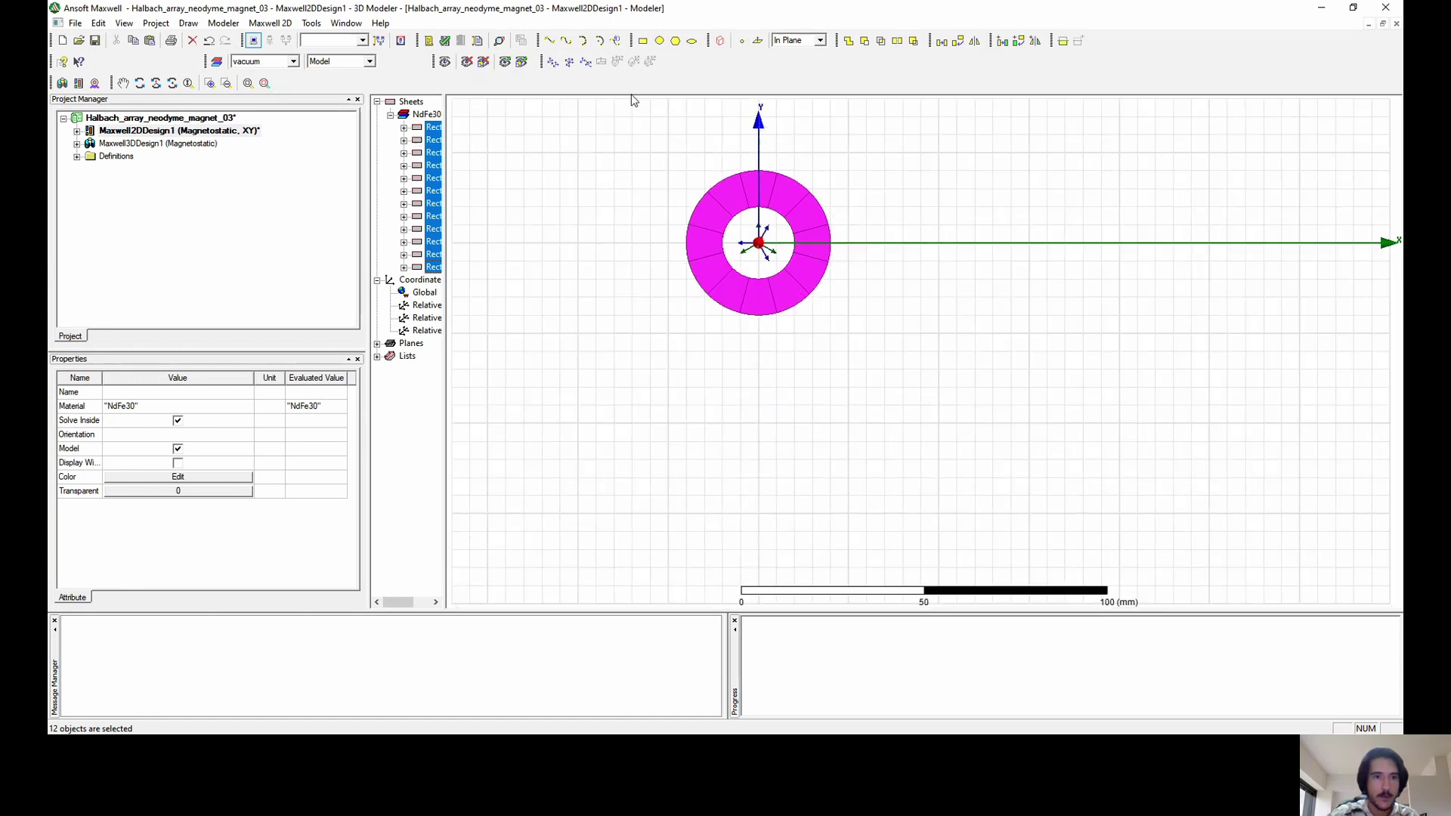
Draw rectangle Rectangle2 from corner (-50, -50) with dX 100 and dY 100.
left_click(643, 43)
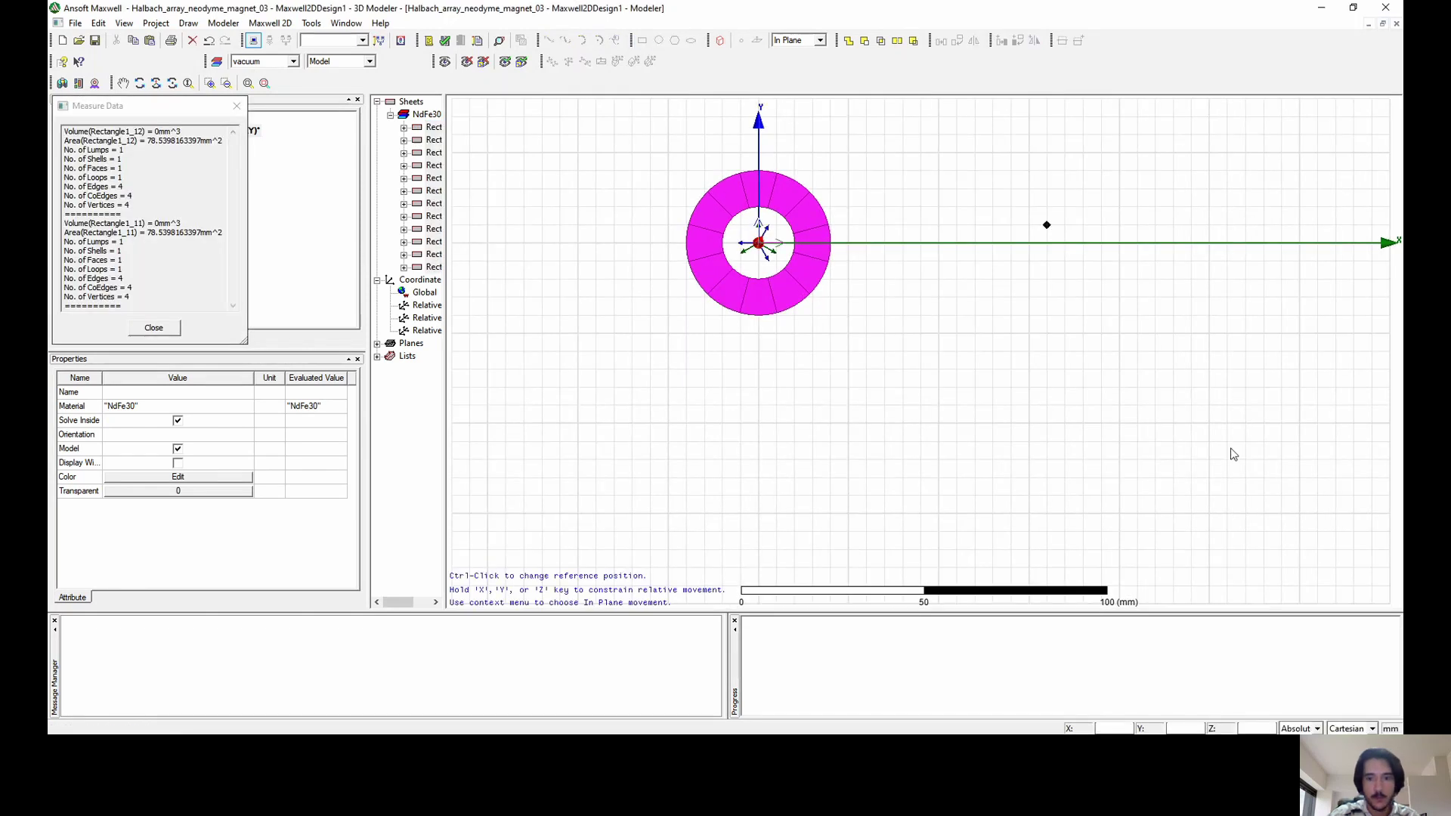
double_click(1103, 728)
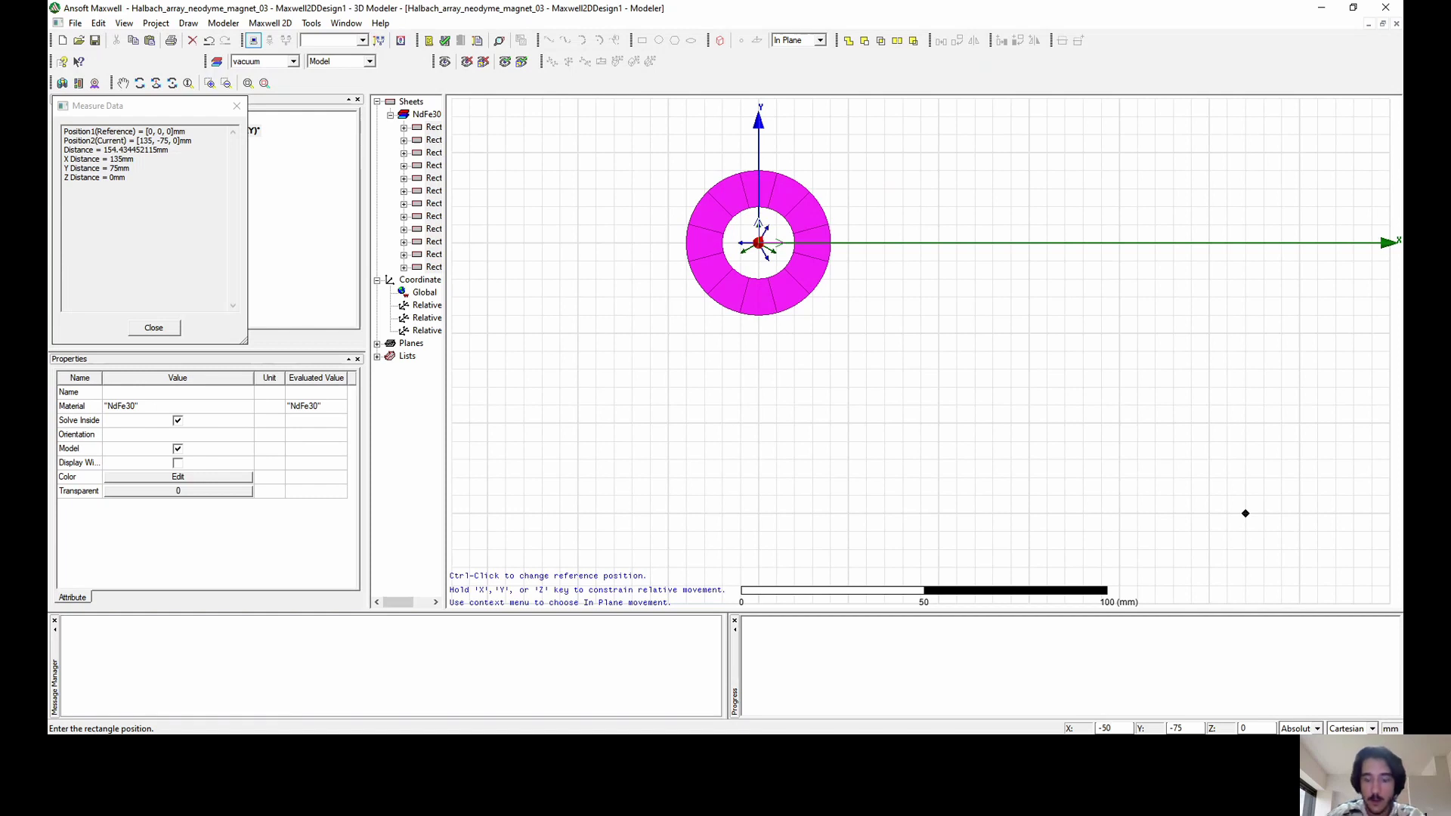
double_click(1188, 725)
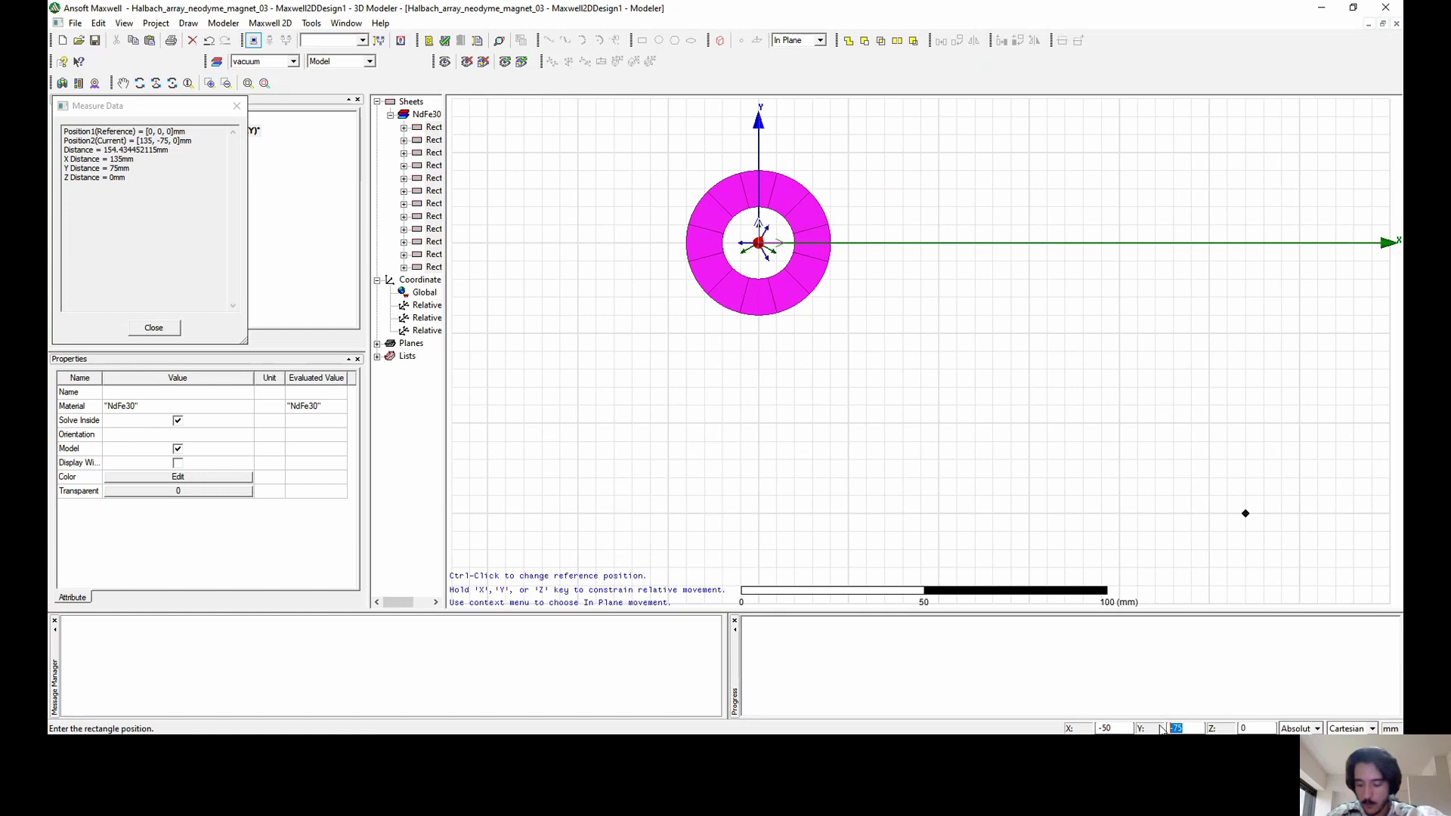
type("-")
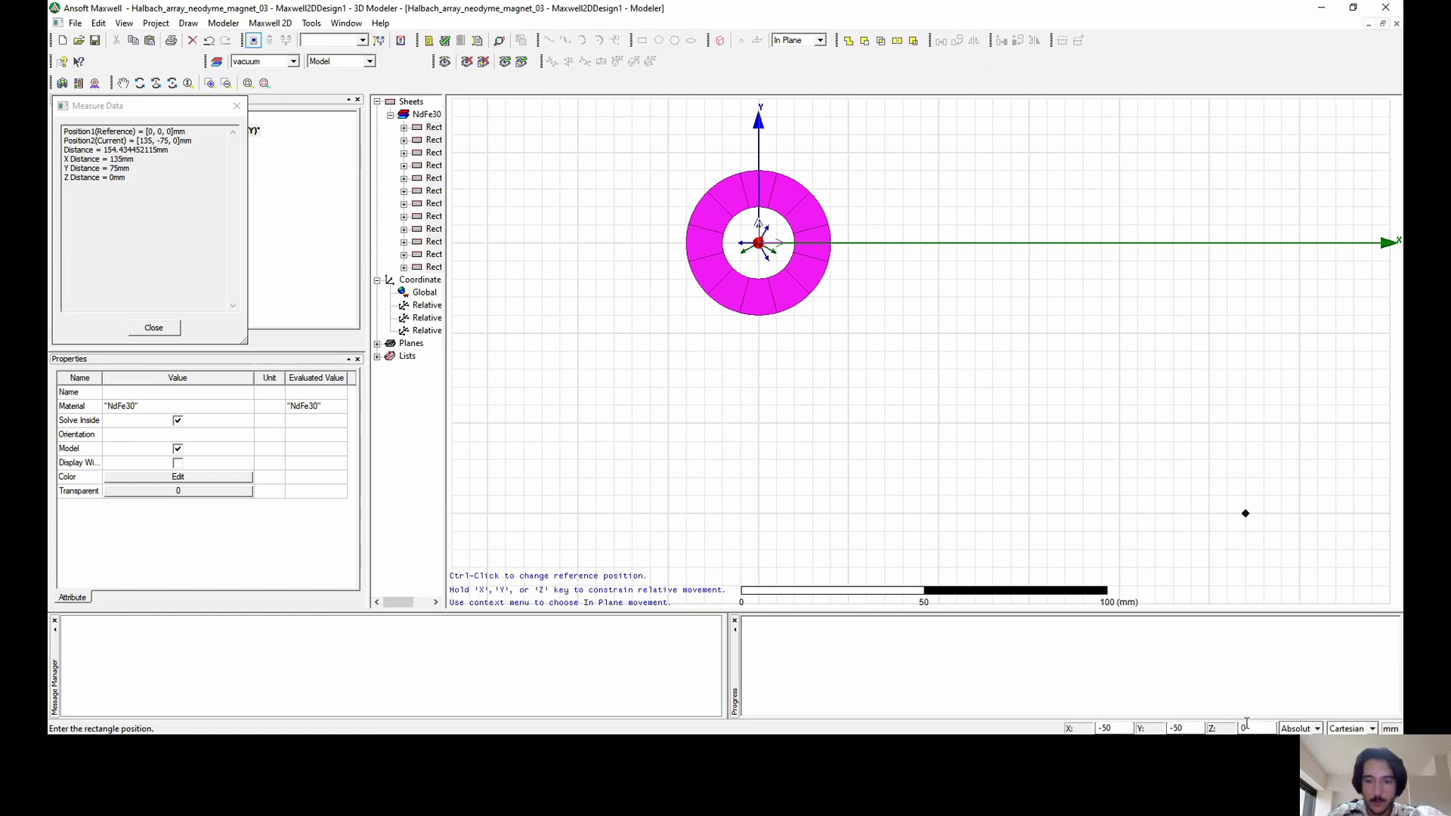
key("Return")
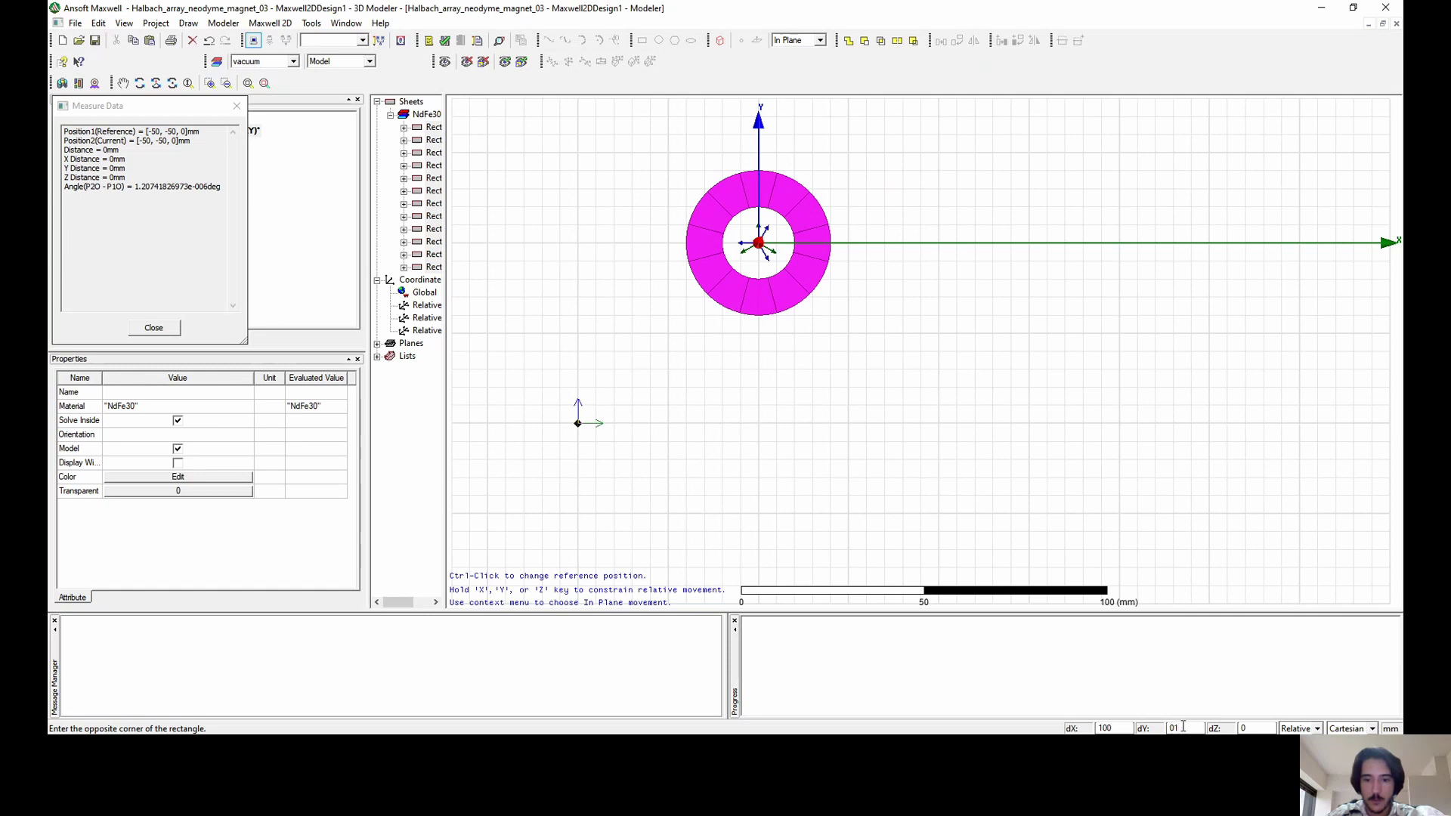
type("100")
key("Return")
scroll(1039, 427, "down", 2)
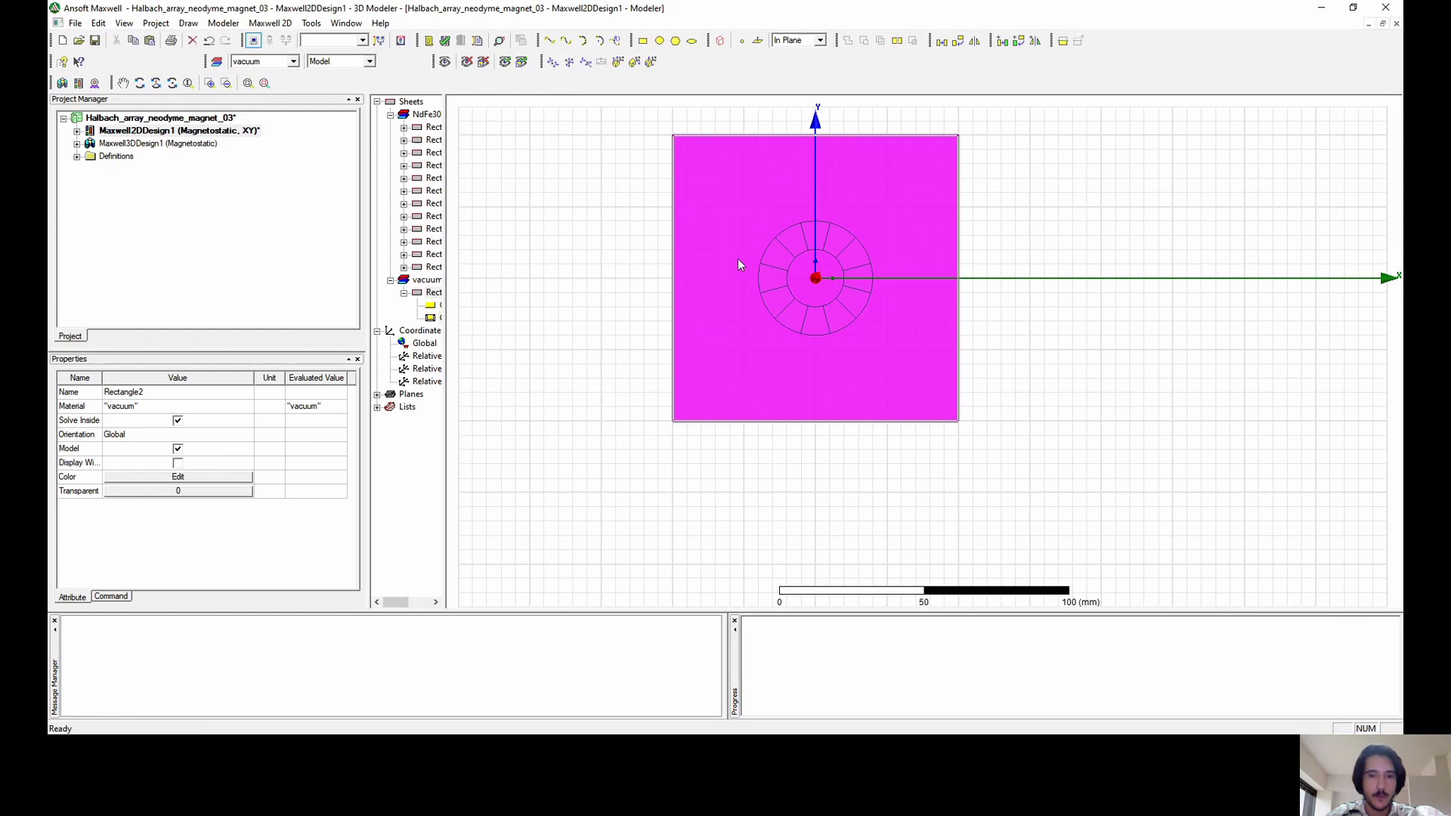
Select the top, left, bottom and right edges of the vacuum rectangle in edge-selection mode.
left_click(643, 363)
left_click(710, 183)
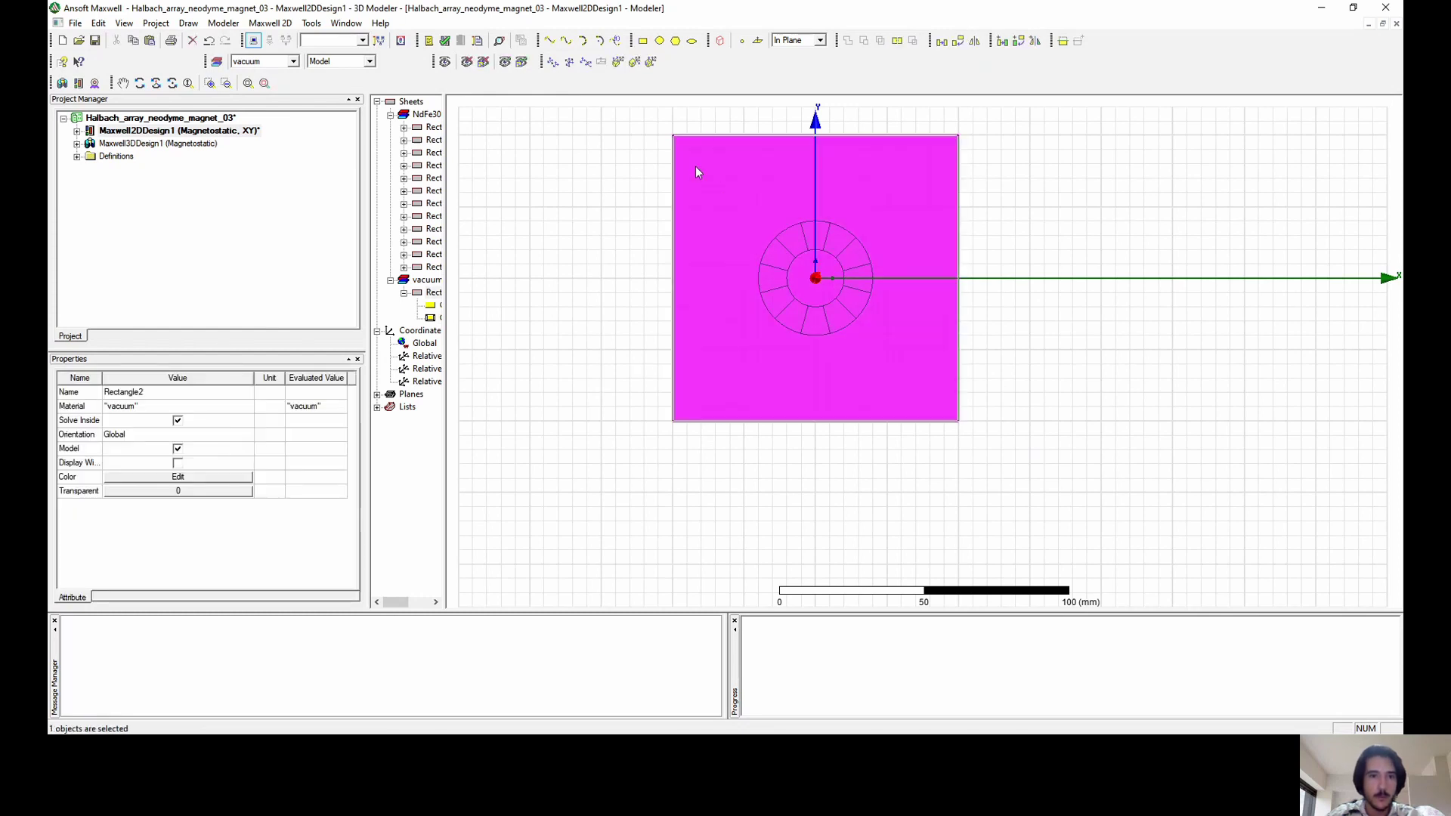
right_click(634, 179)
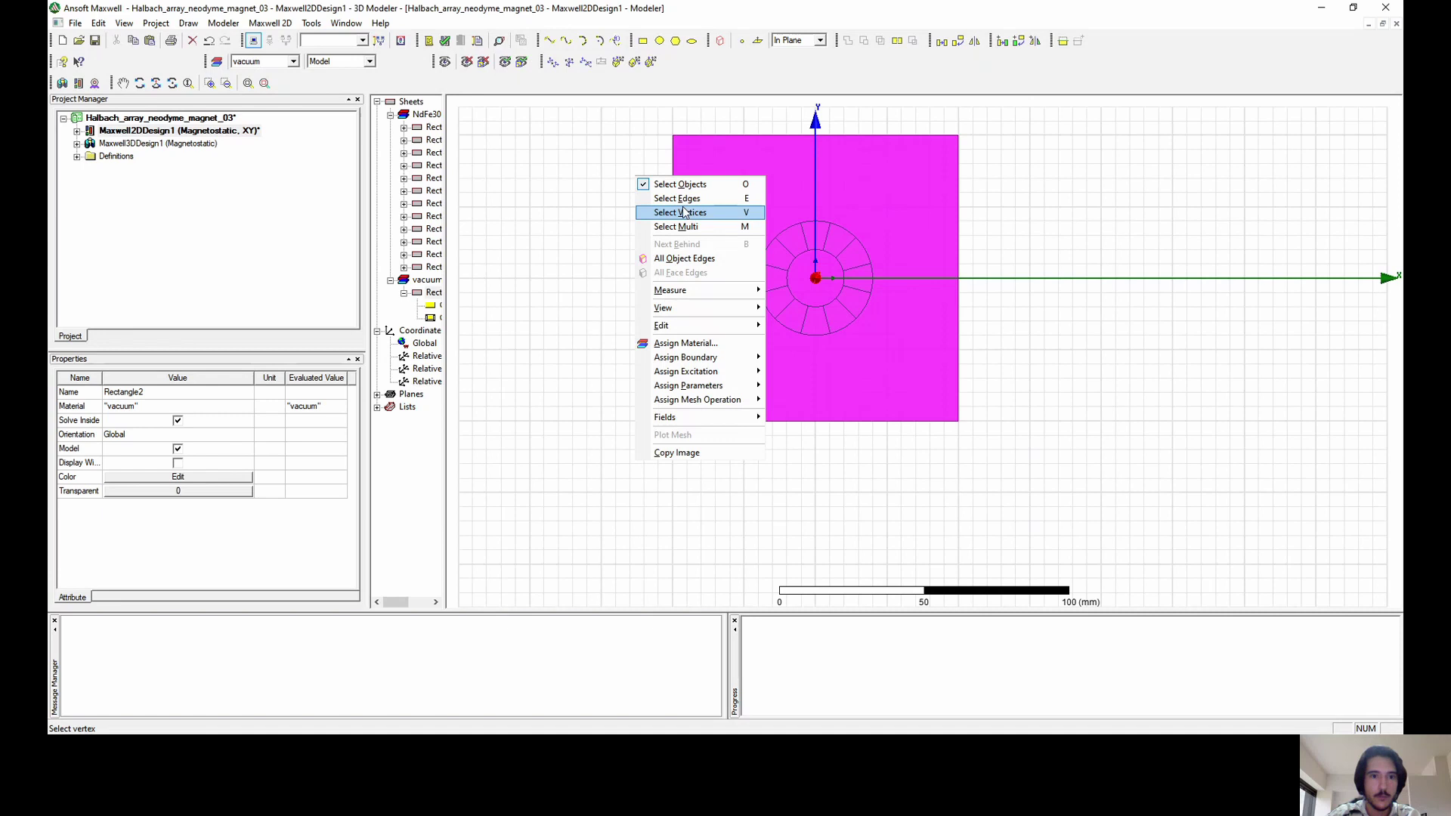
left_click(684, 198)
left_click(728, 136)
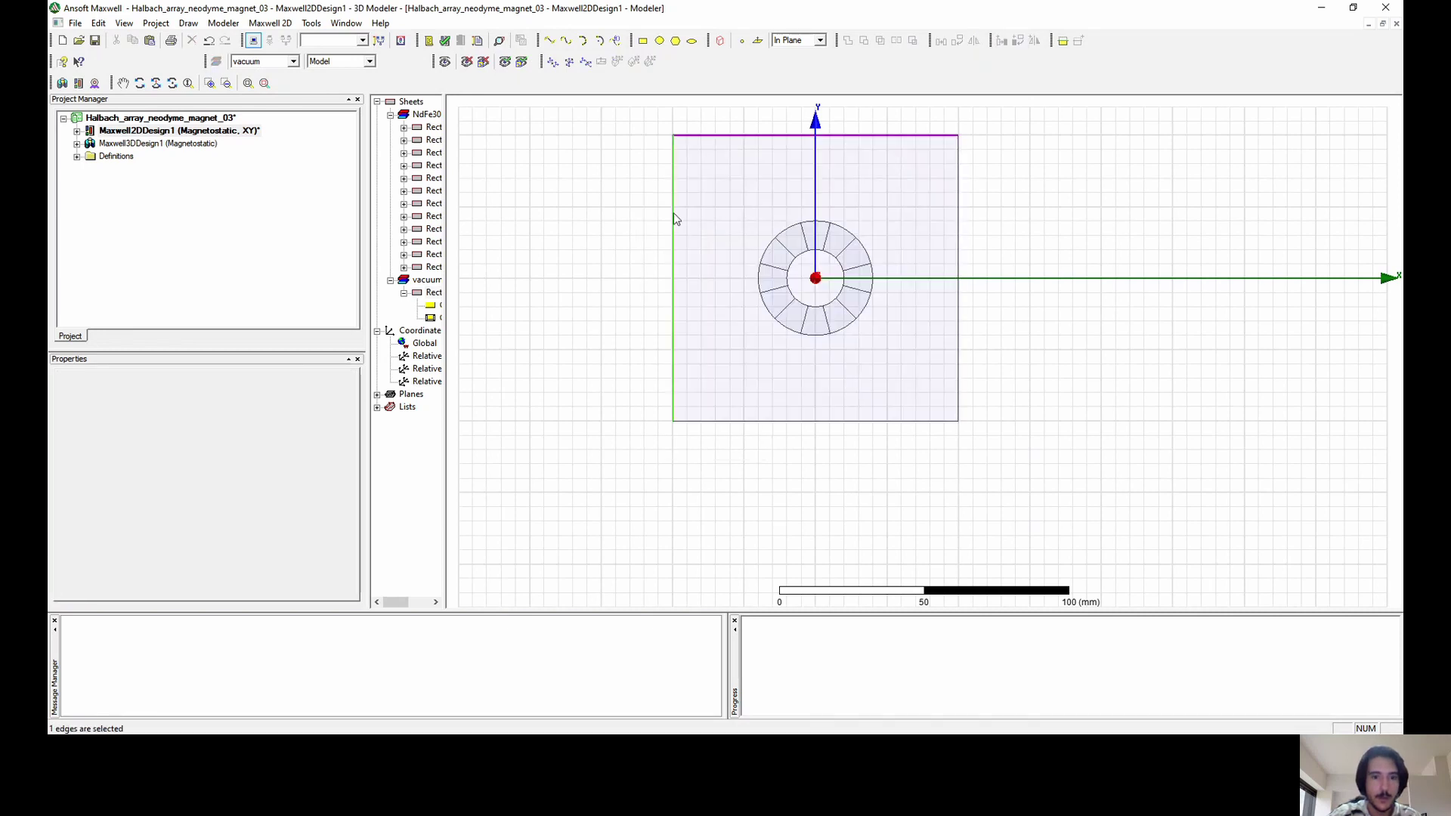
left_click(673, 218, "ctrl")
left_click(771, 421, "ctrl")
left_click(958, 259, "ctrl")
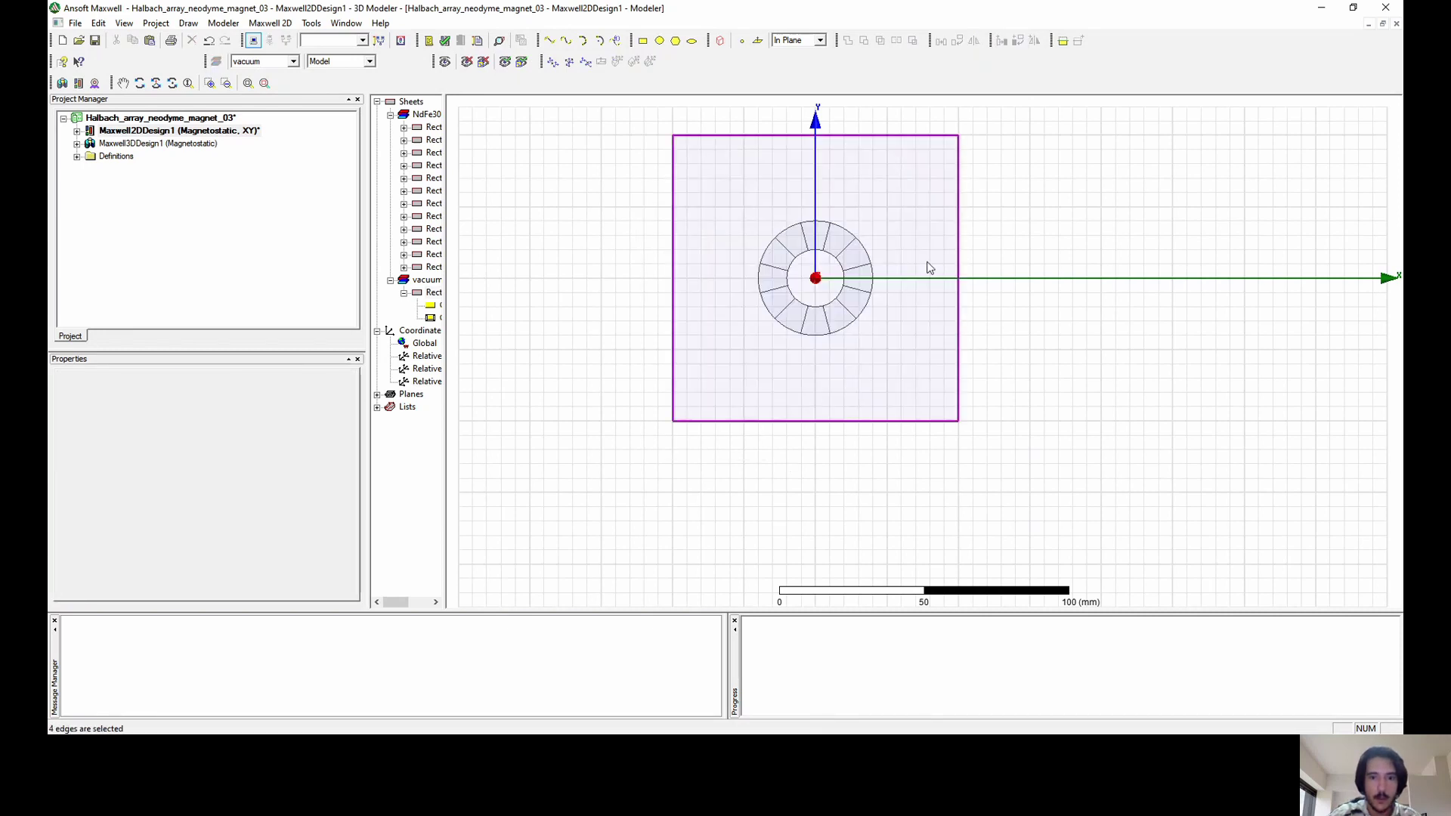
Assign a balloon boundary named 'Balloon' to the four selected edges.
right_click(717, 238)
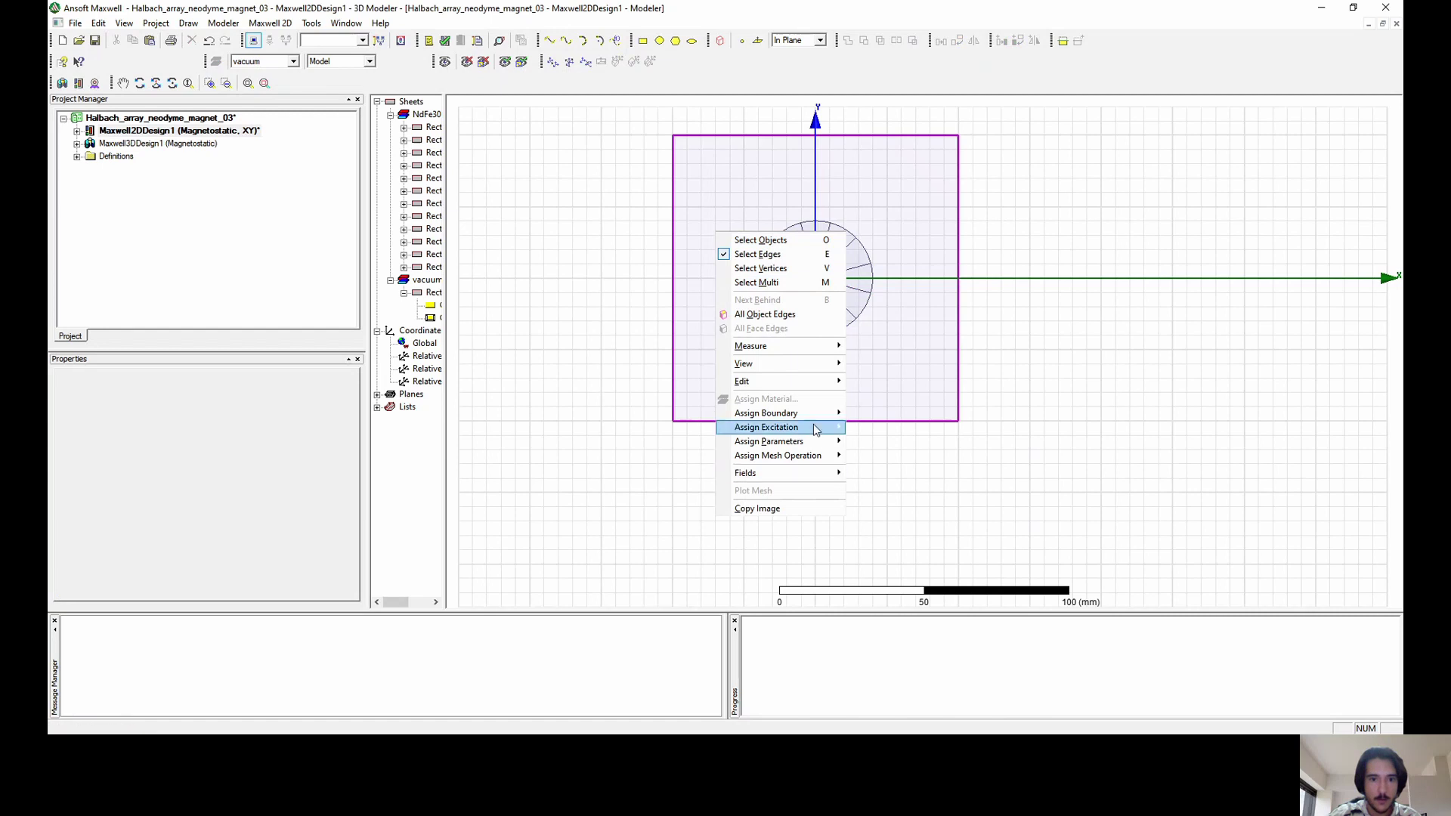
left_click(880, 443)
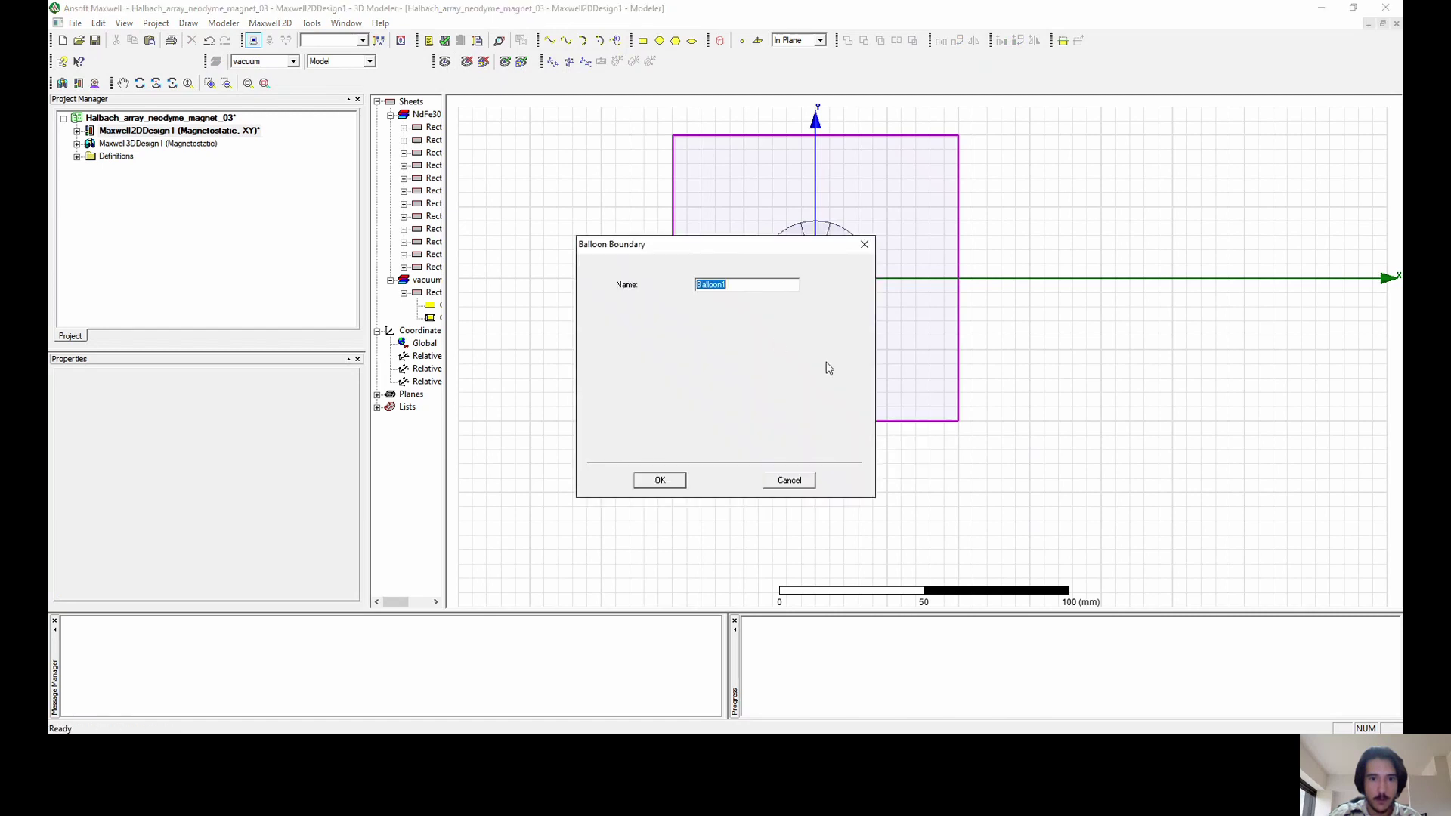
type("Balloon")
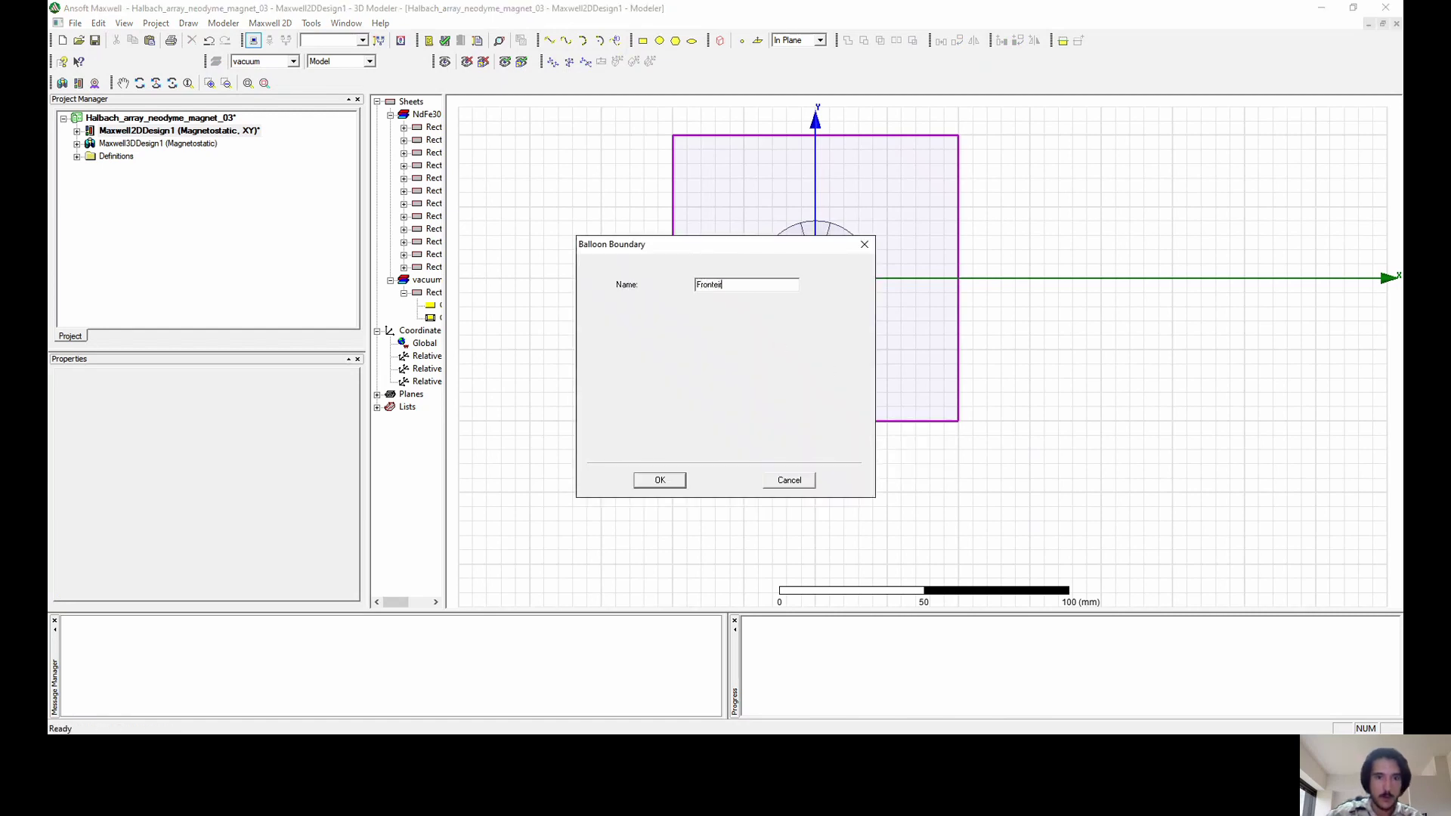
key("Return")
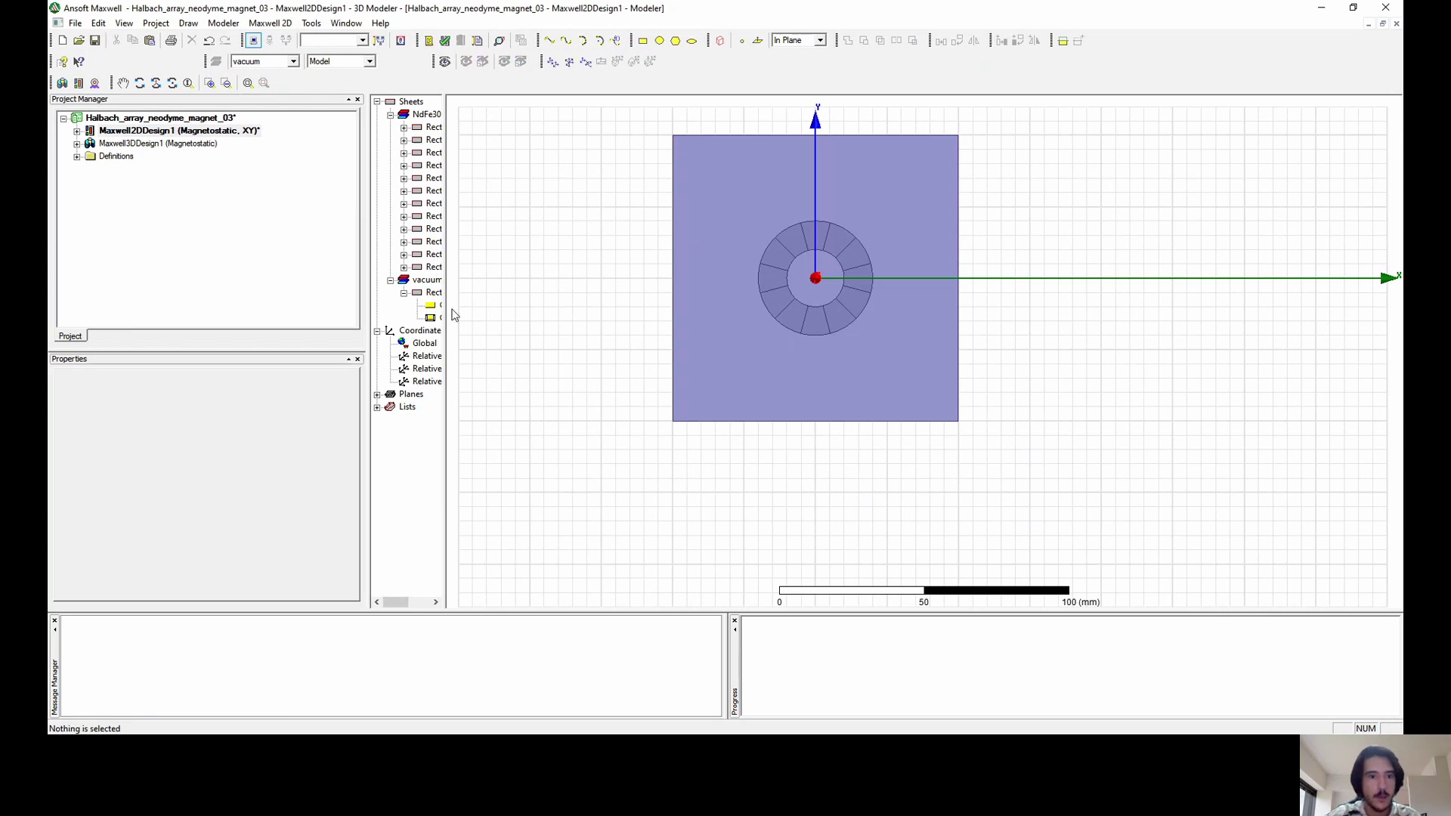
Set Rectangle2's transparency to 1 and deselect it.
left_click(433, 294)
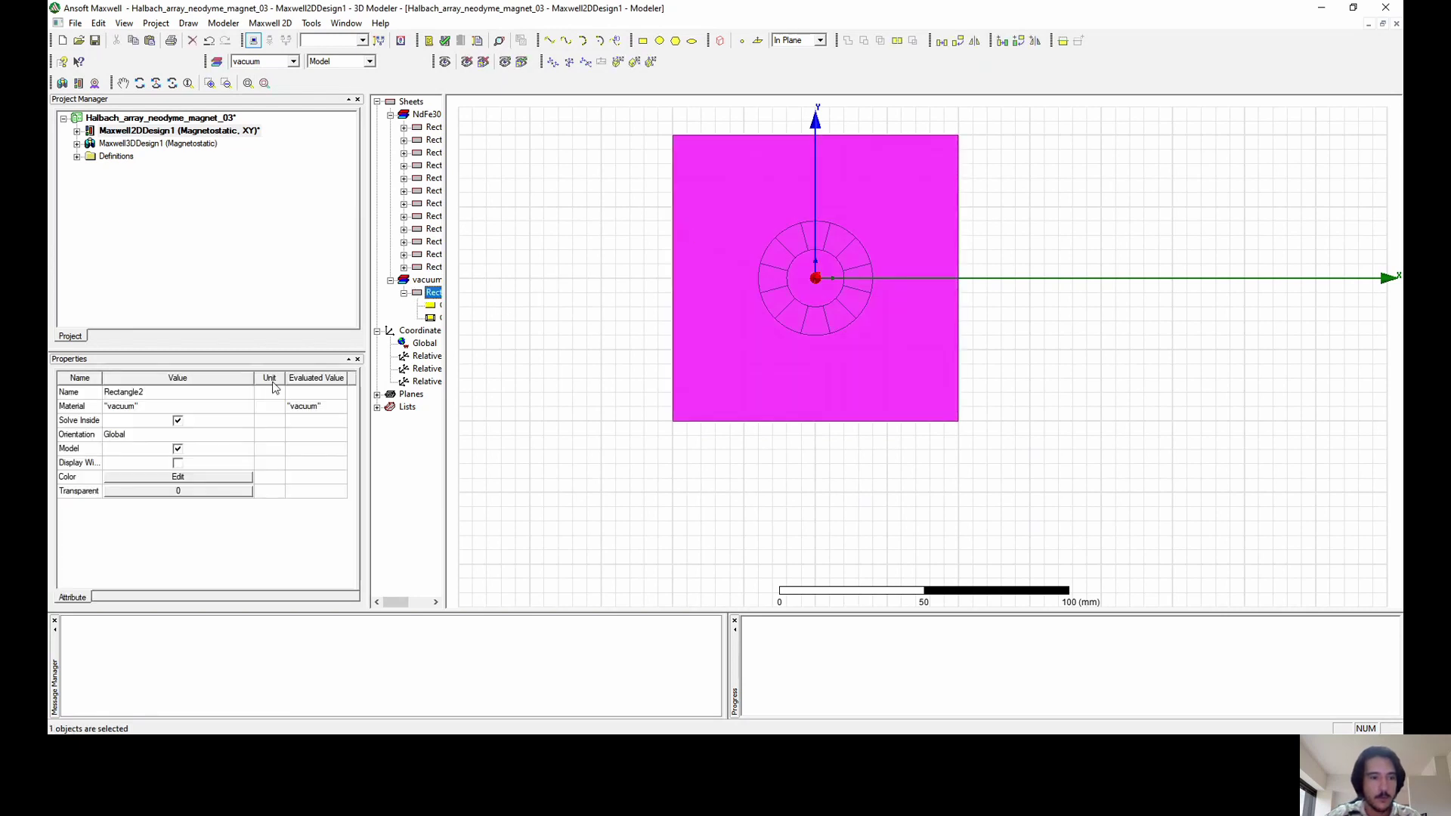
left_click(173, 492)
left_click_drag(648, 366, 803, 402)
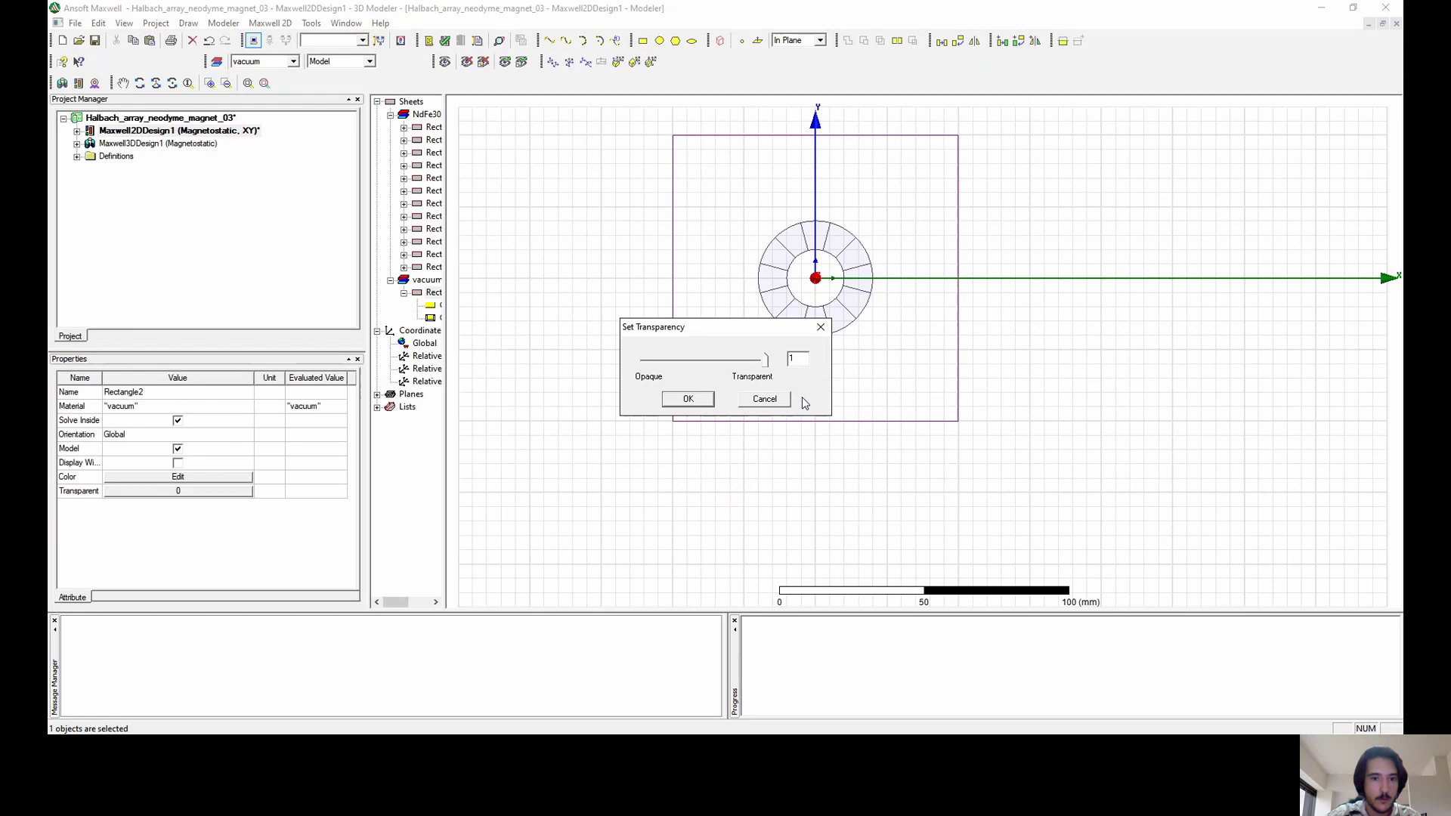
left_click(687, 399)
left_click(613, 306)
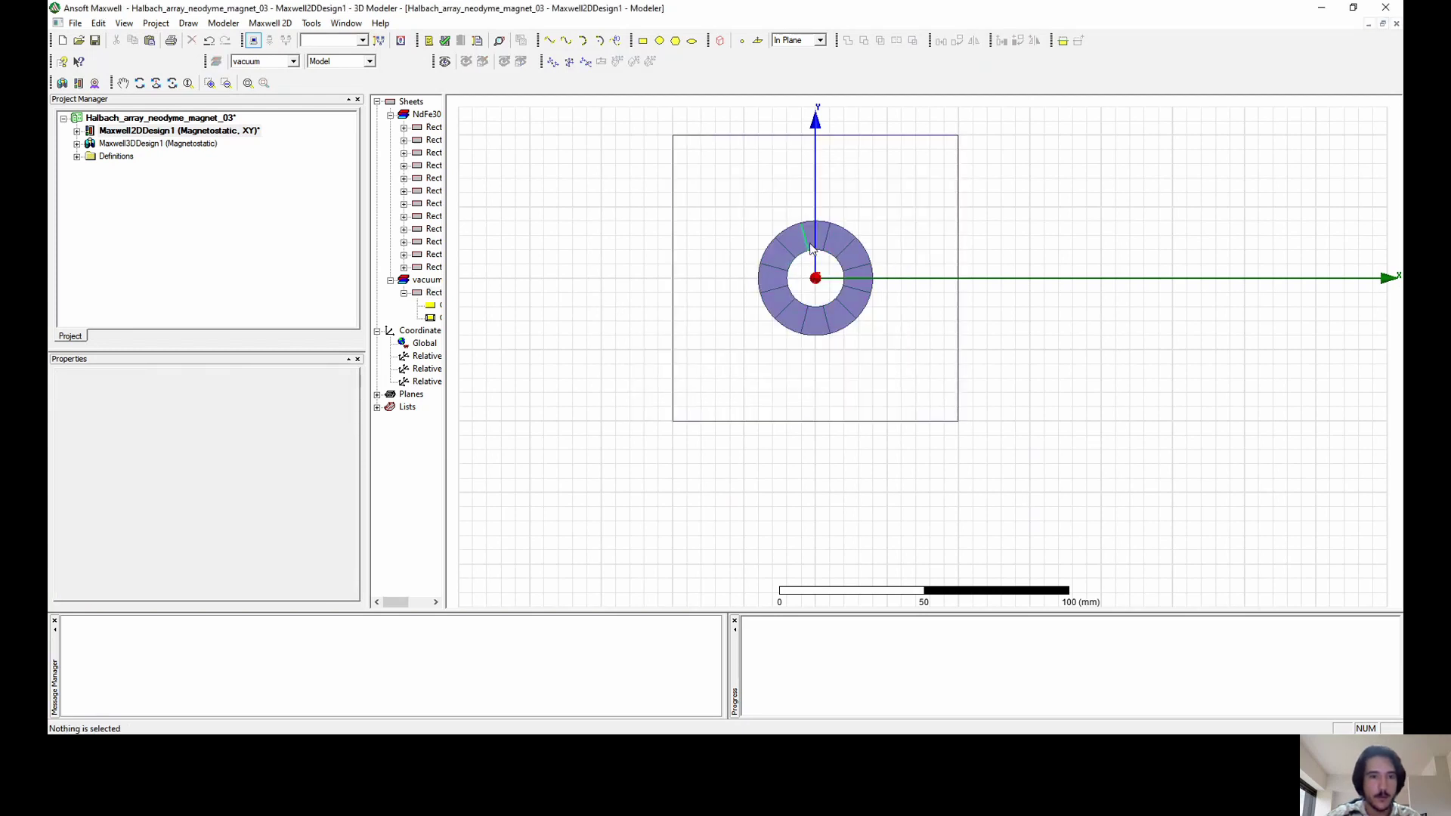
Sweep Maxwell2DDesign1 into a new 3D design, then make the 2D design active again.
left_click(77, 132)
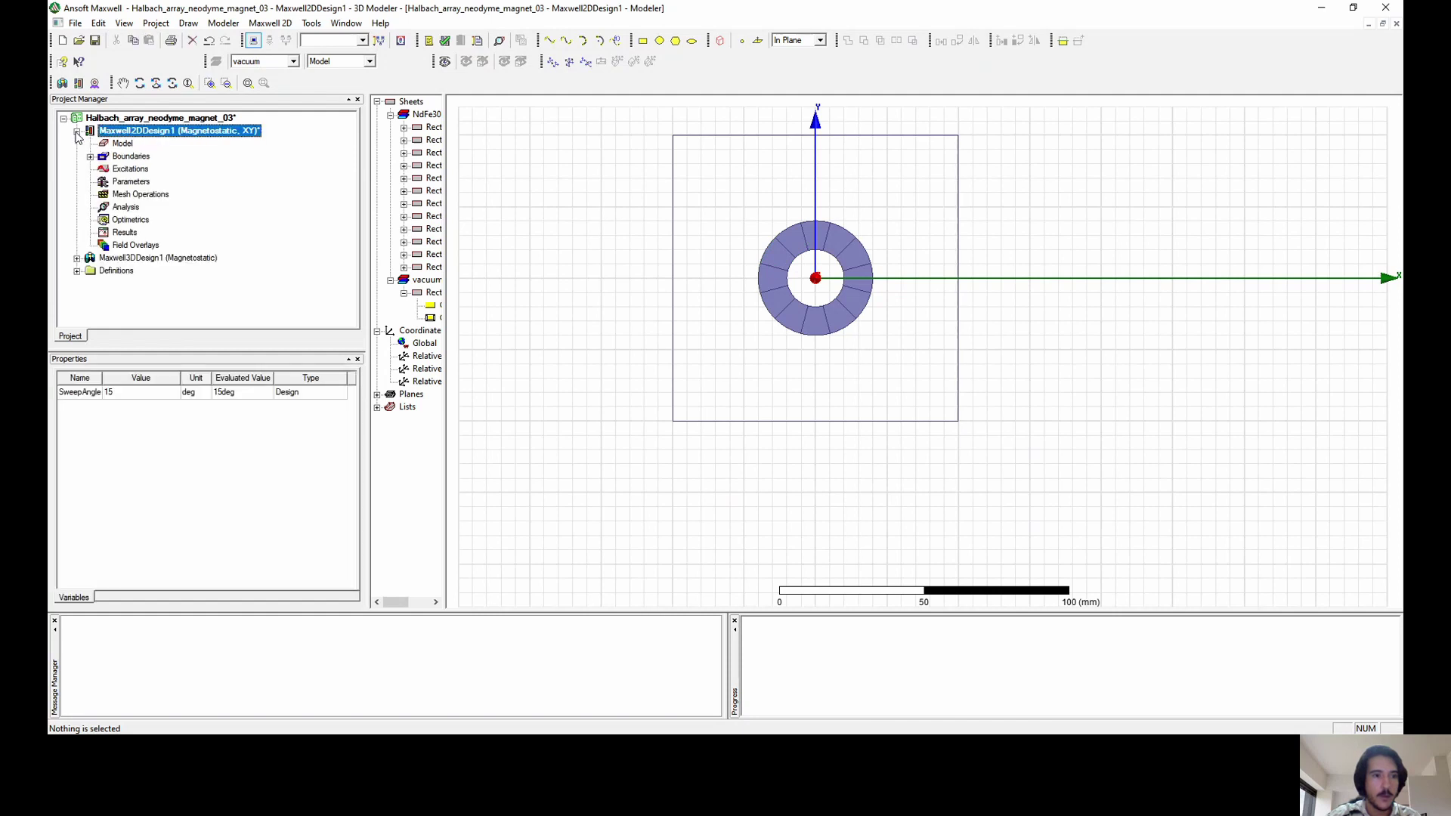
right_click(138, 133)
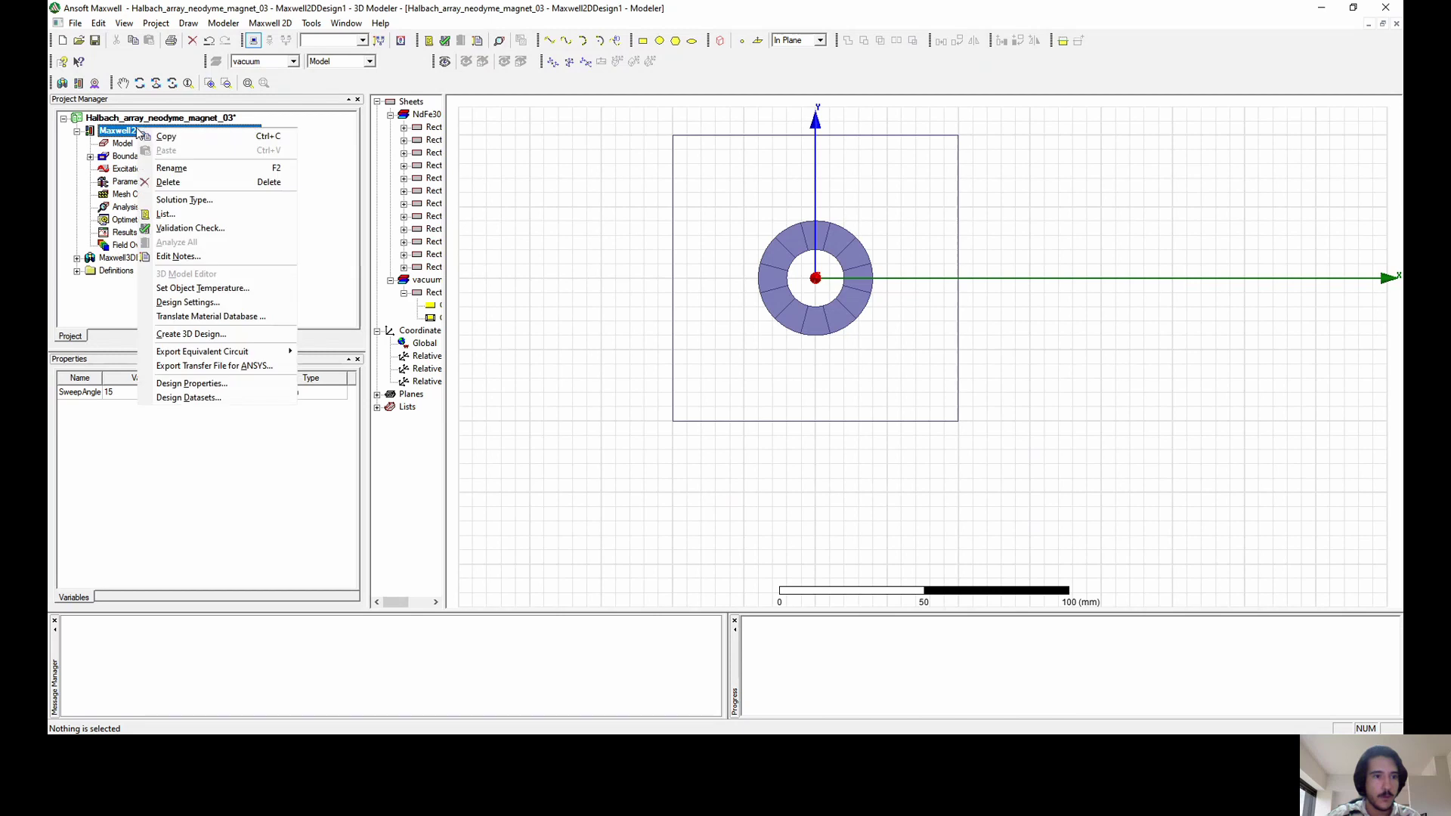
left_click(214, 340)
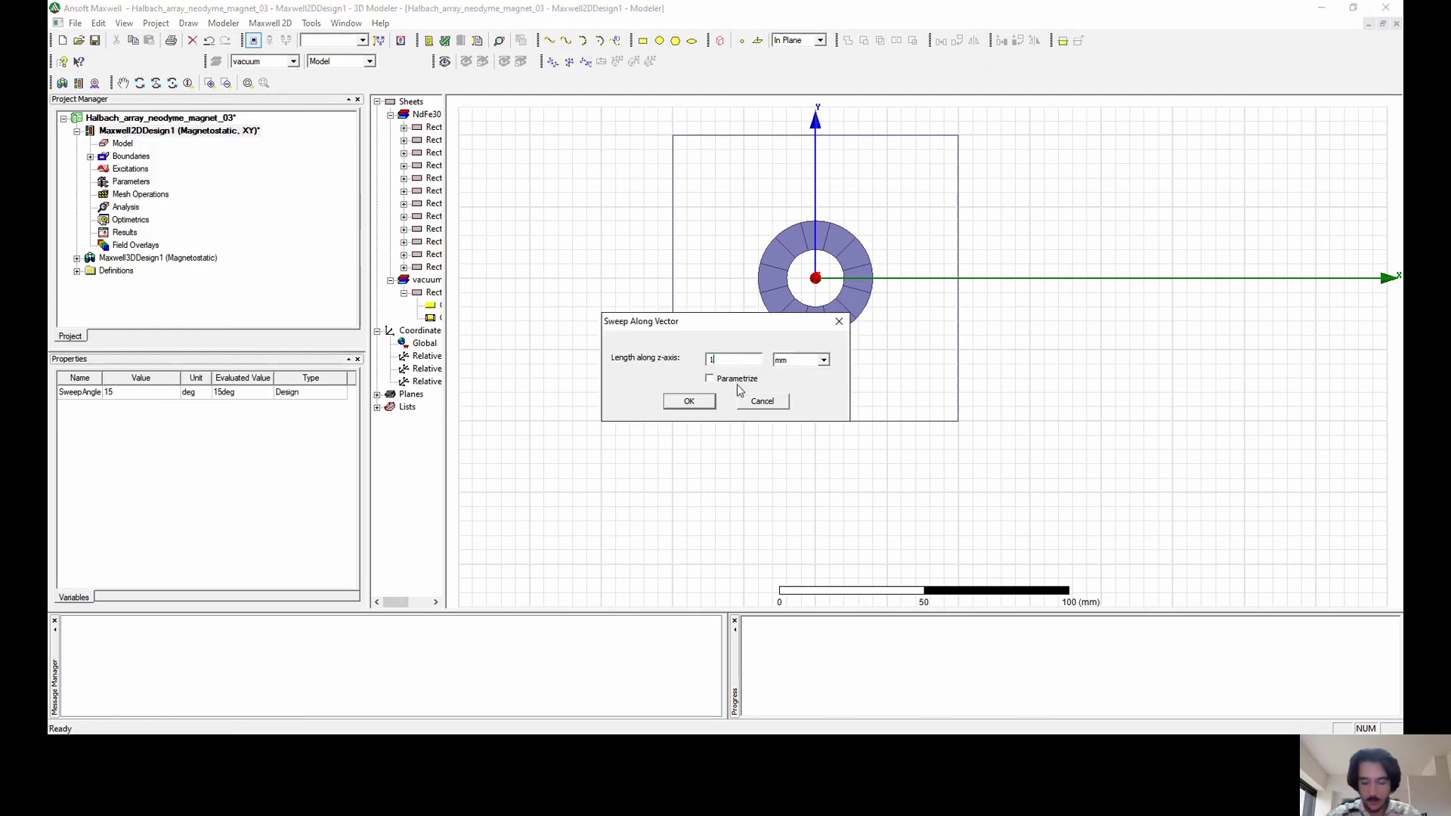
left_click(688, 401)
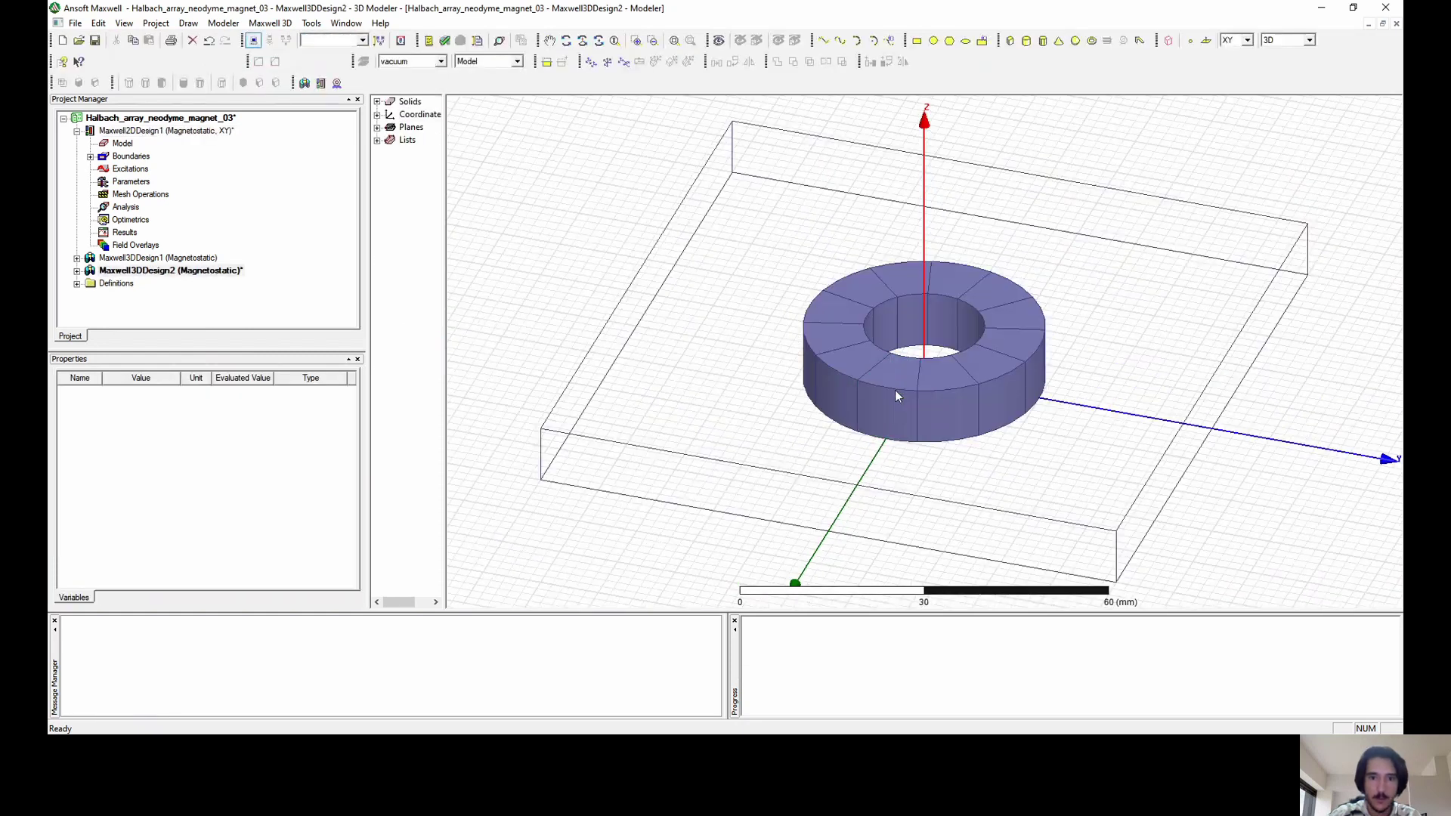
left_click(132, 131)
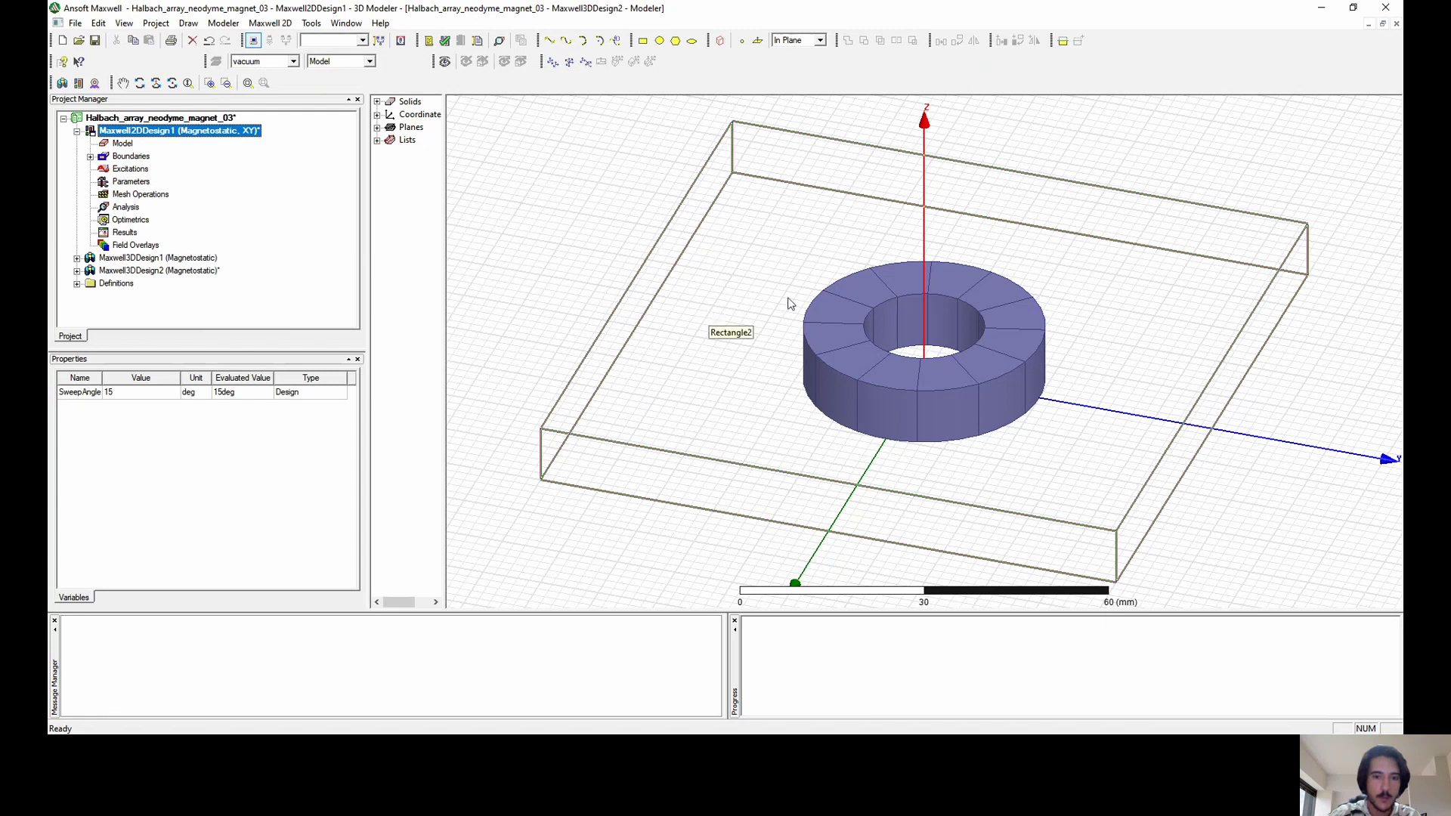
Open the 2D design's modeler and widen the object tree so full object names are readable.
double_click(128, 133)
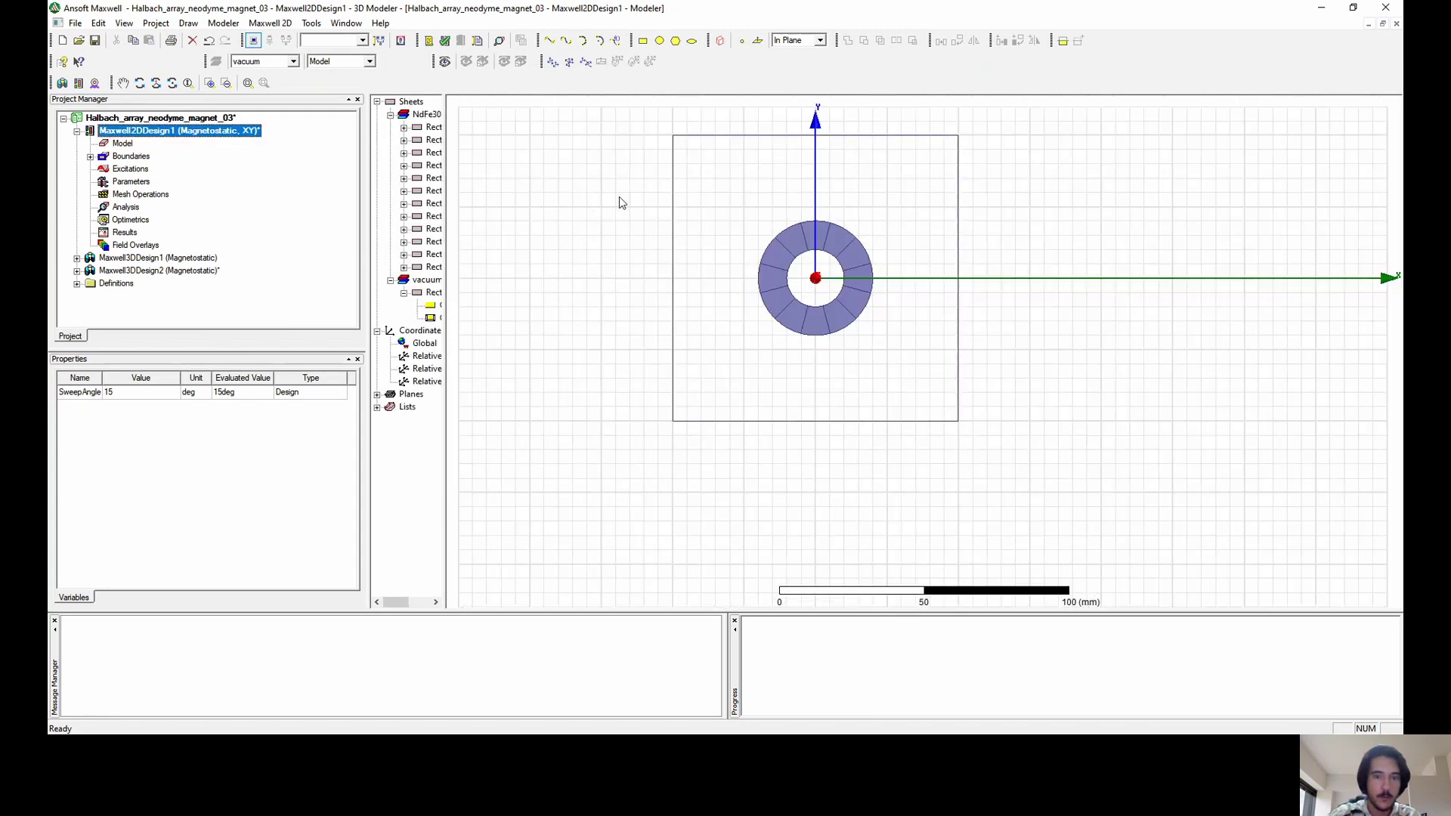
scroll(683, 197, "up", 2)
scroll(674, 217, "down", 1)
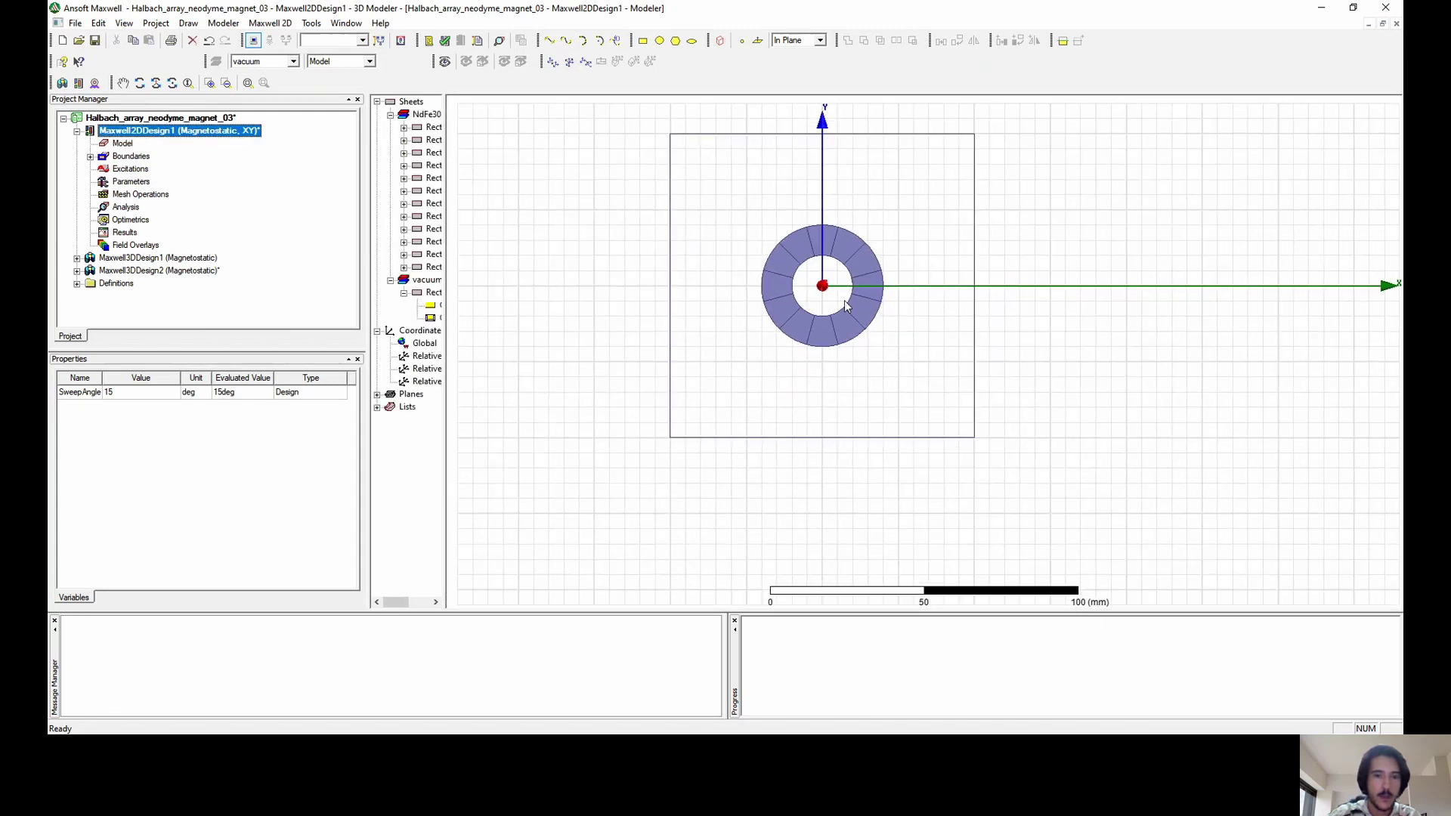
scroll(831, 317, "up", 2)
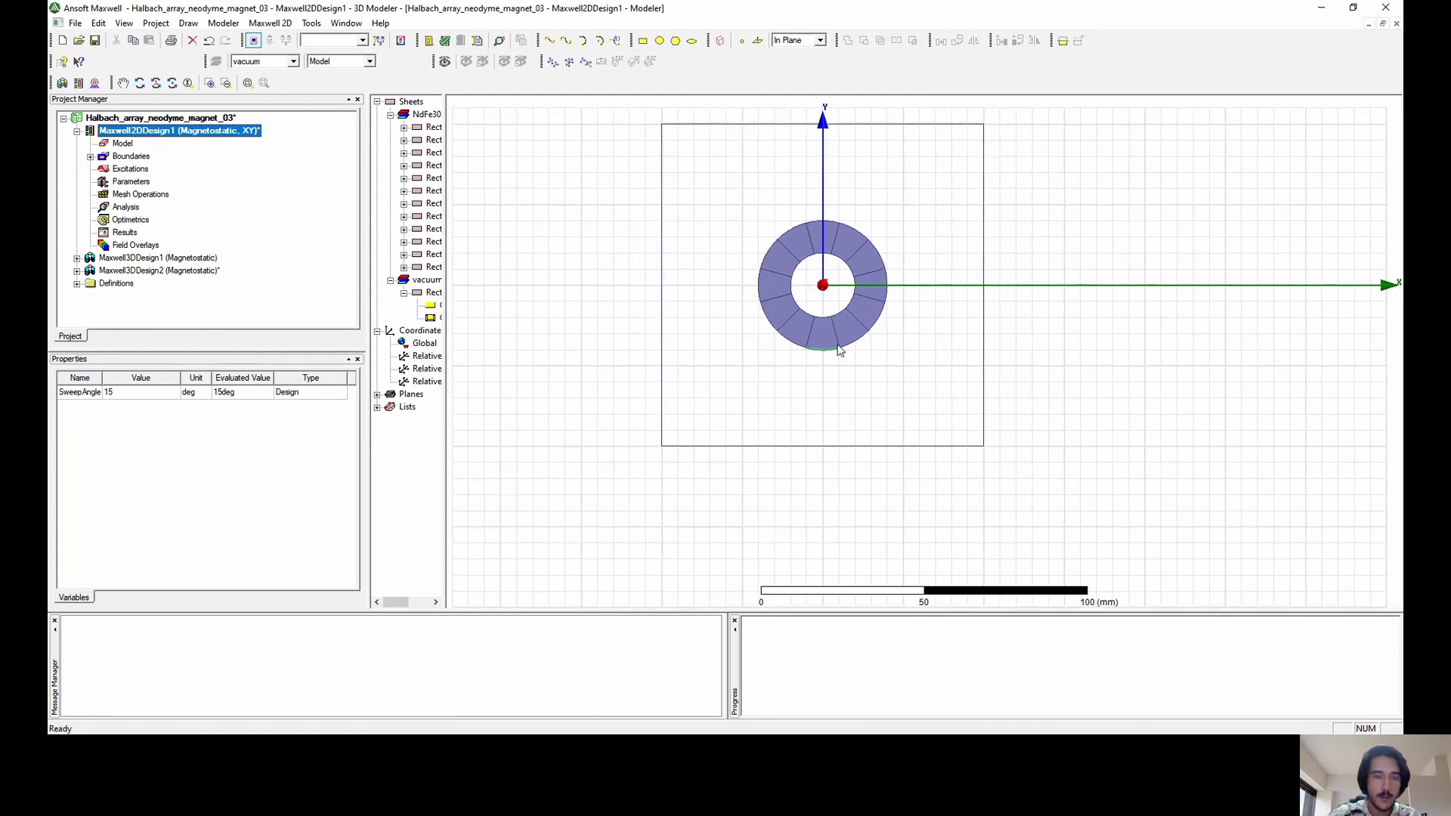
scroll(793, 271, "up", 1)
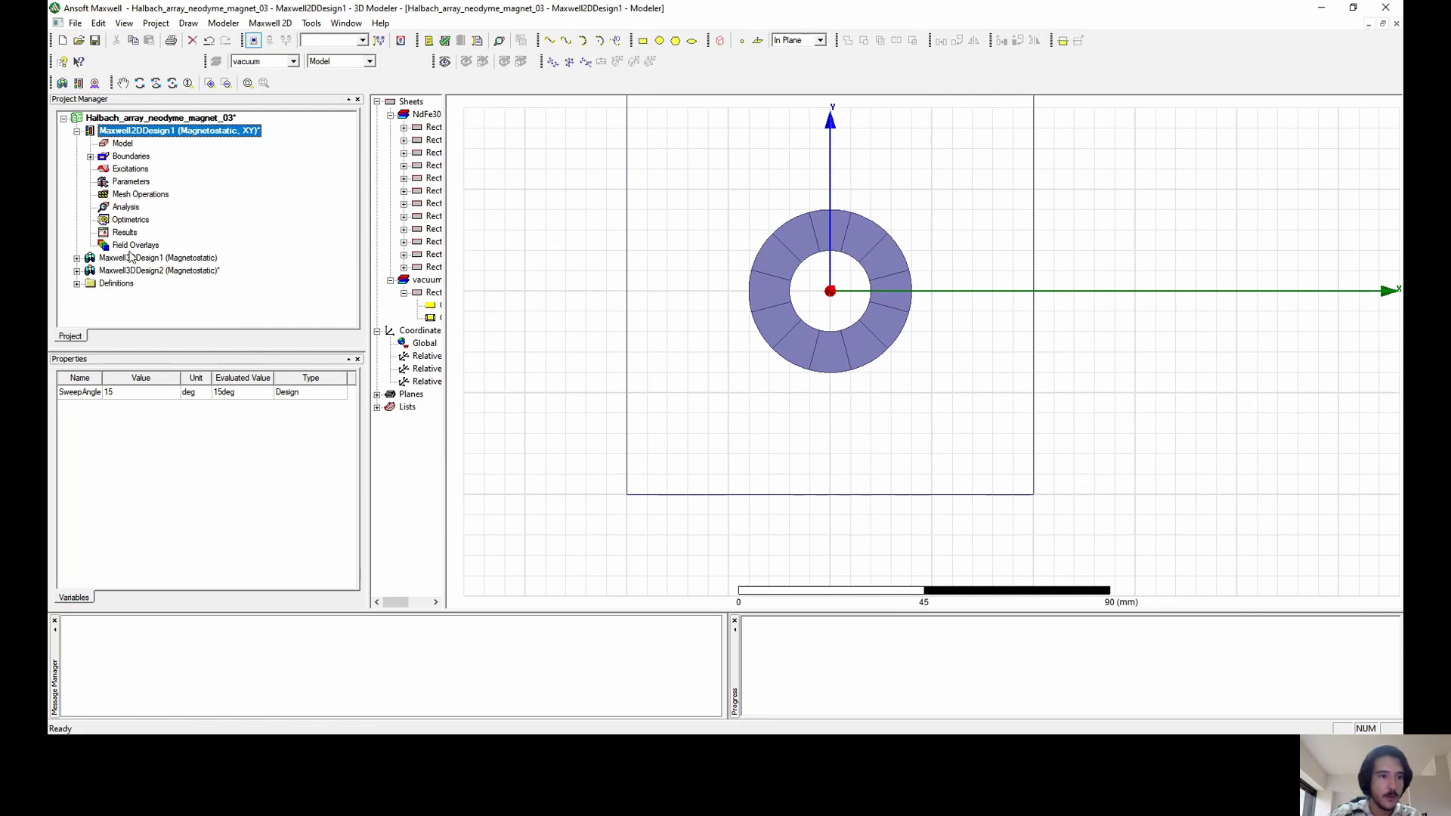
left_click_drag(445, 146, 564, 155)
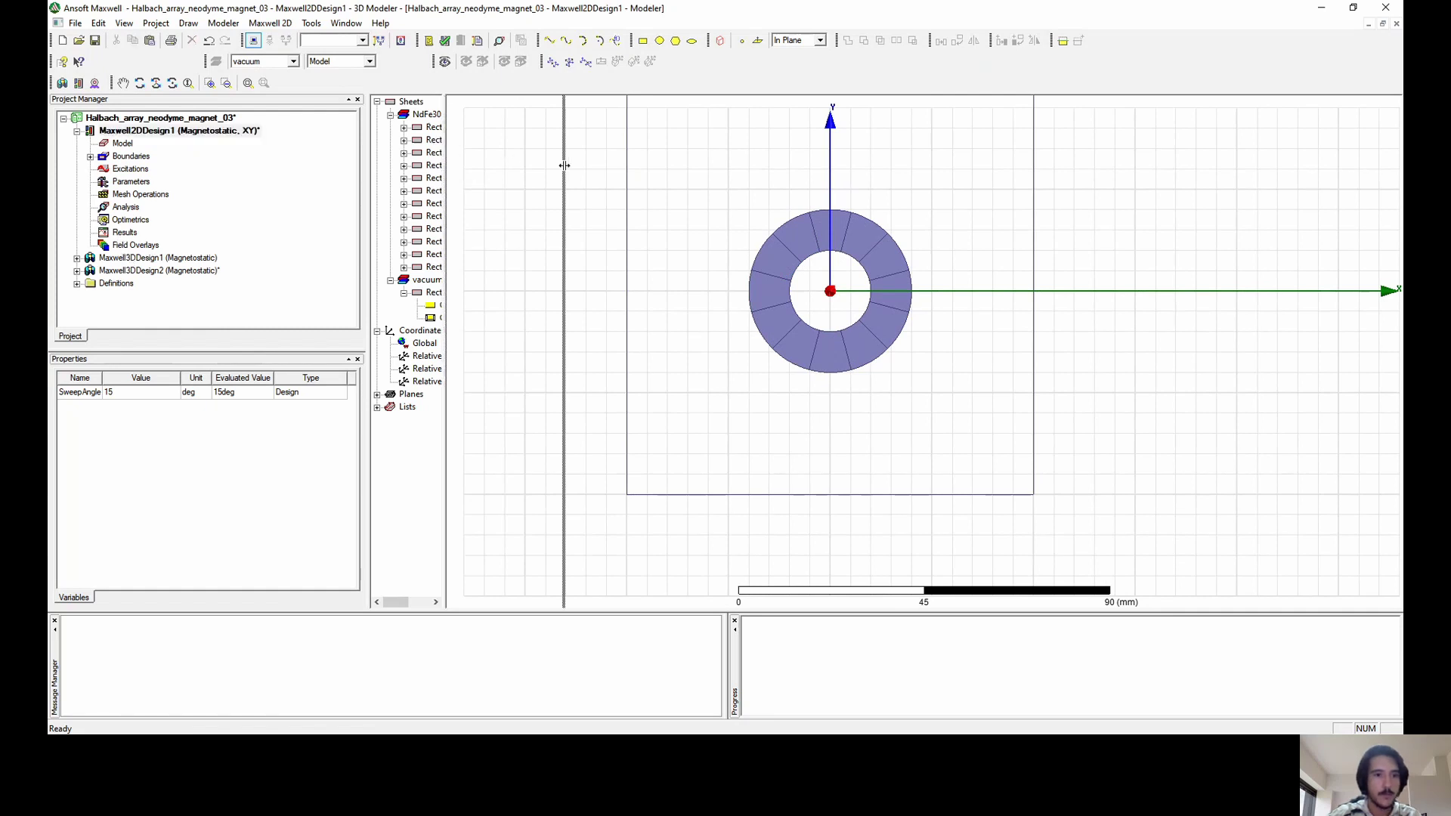
Select all objects and bring up the Field Overlays options, then cancel and clear the selection.
key("ctrl+a")
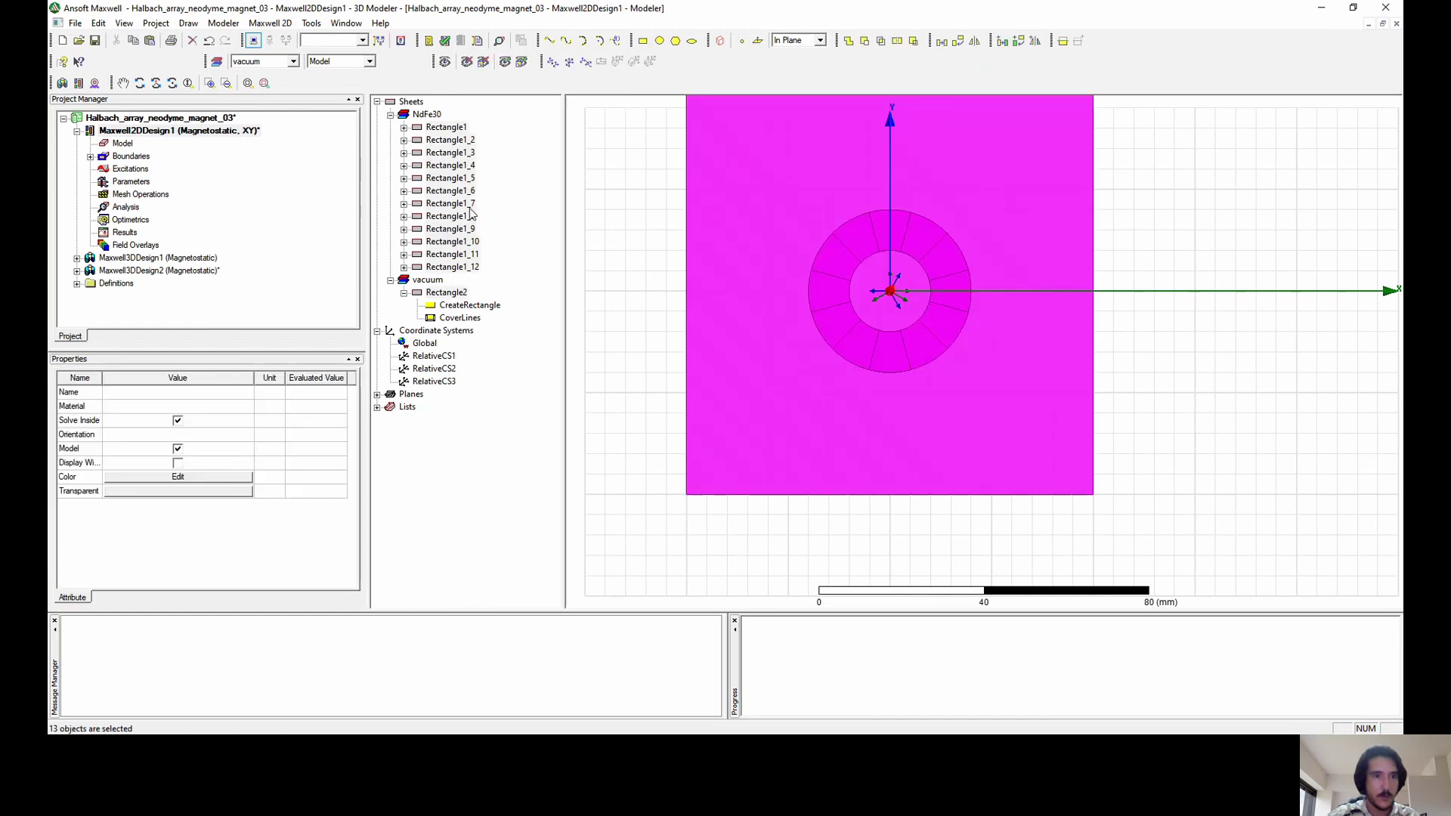
right_click(130, 248)
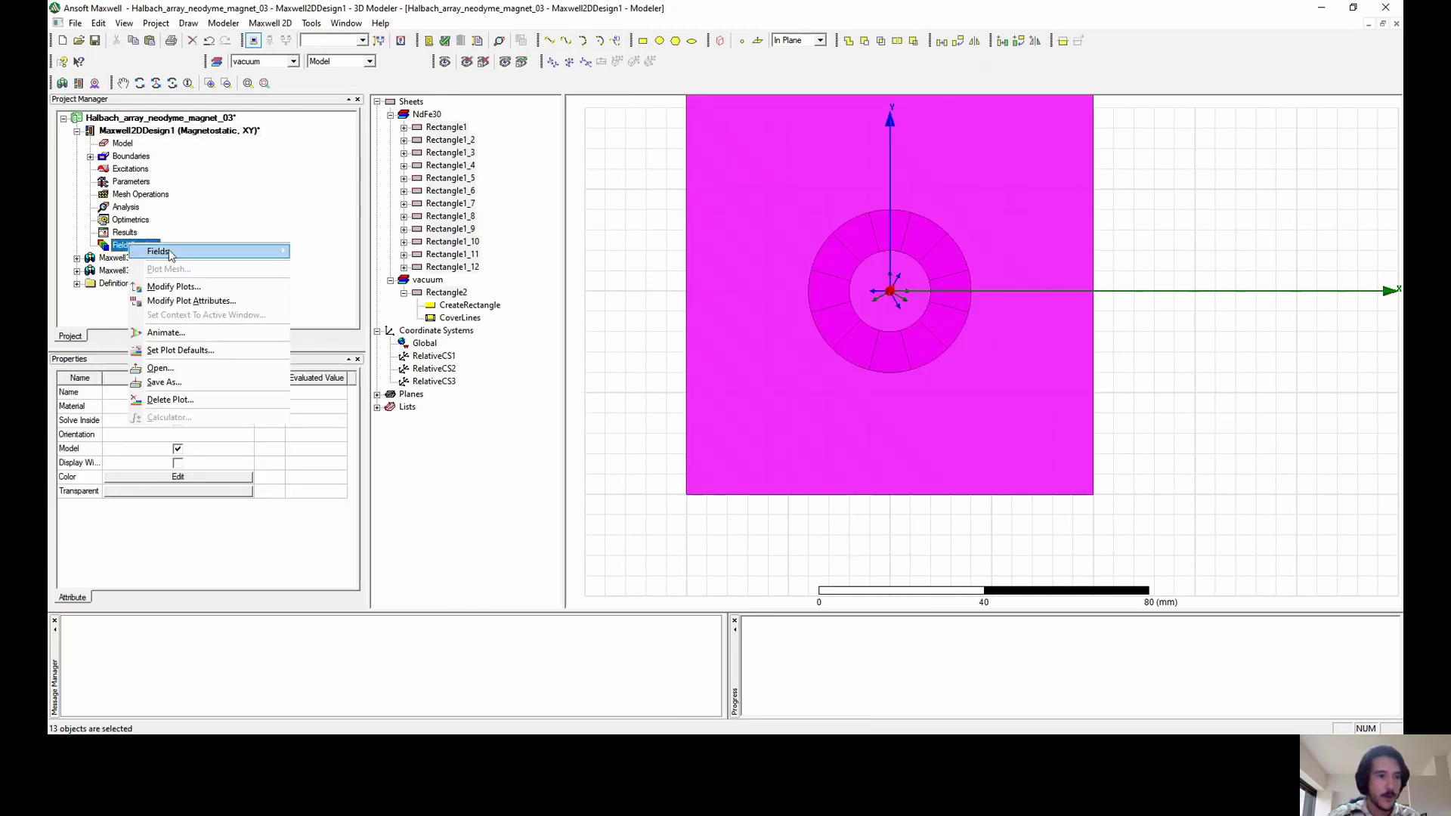
mouse_move(241, 255)
left_click(339, 198)
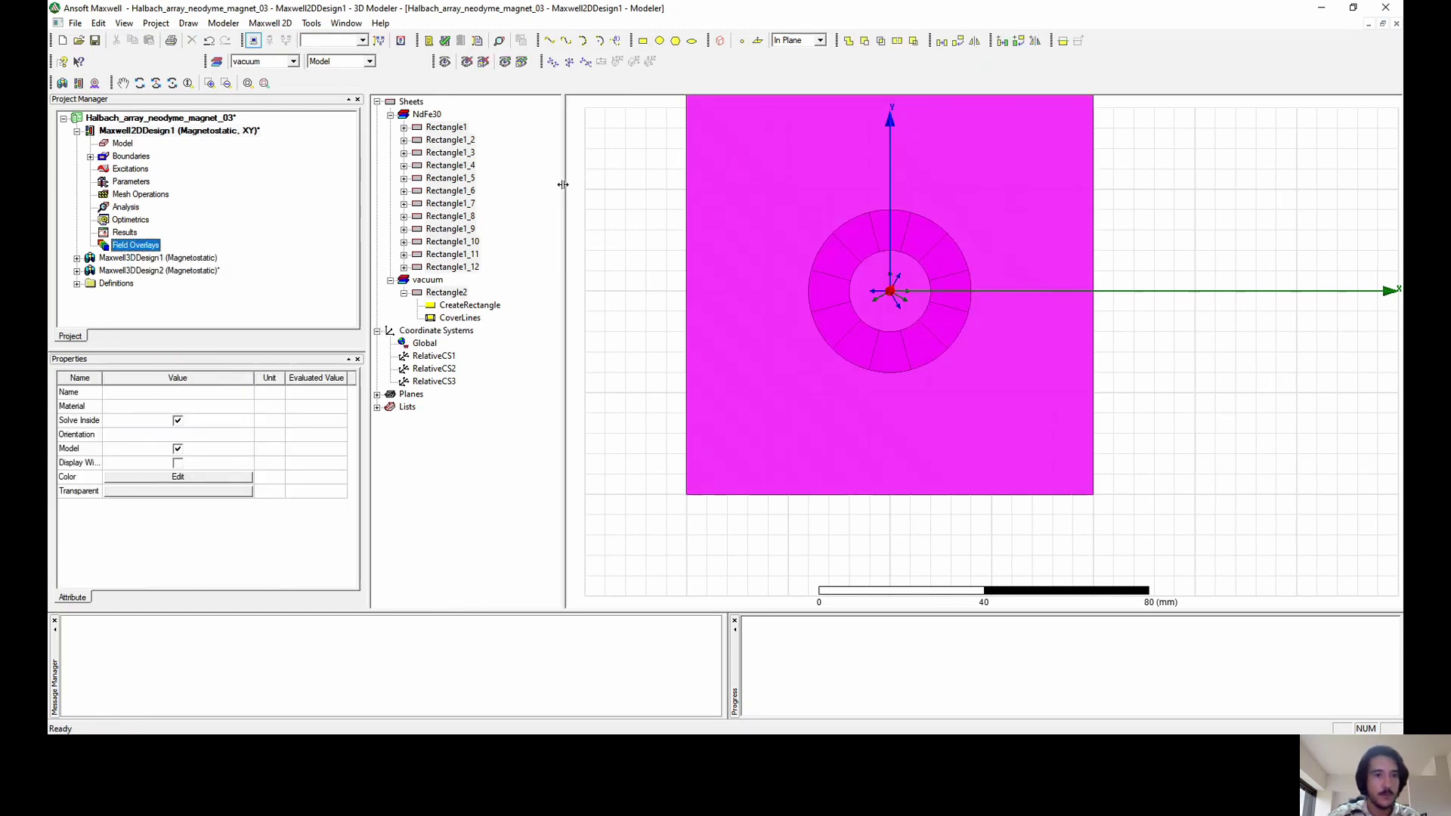
left_click(551, 189)
scroll(696, 225, "down", 2)
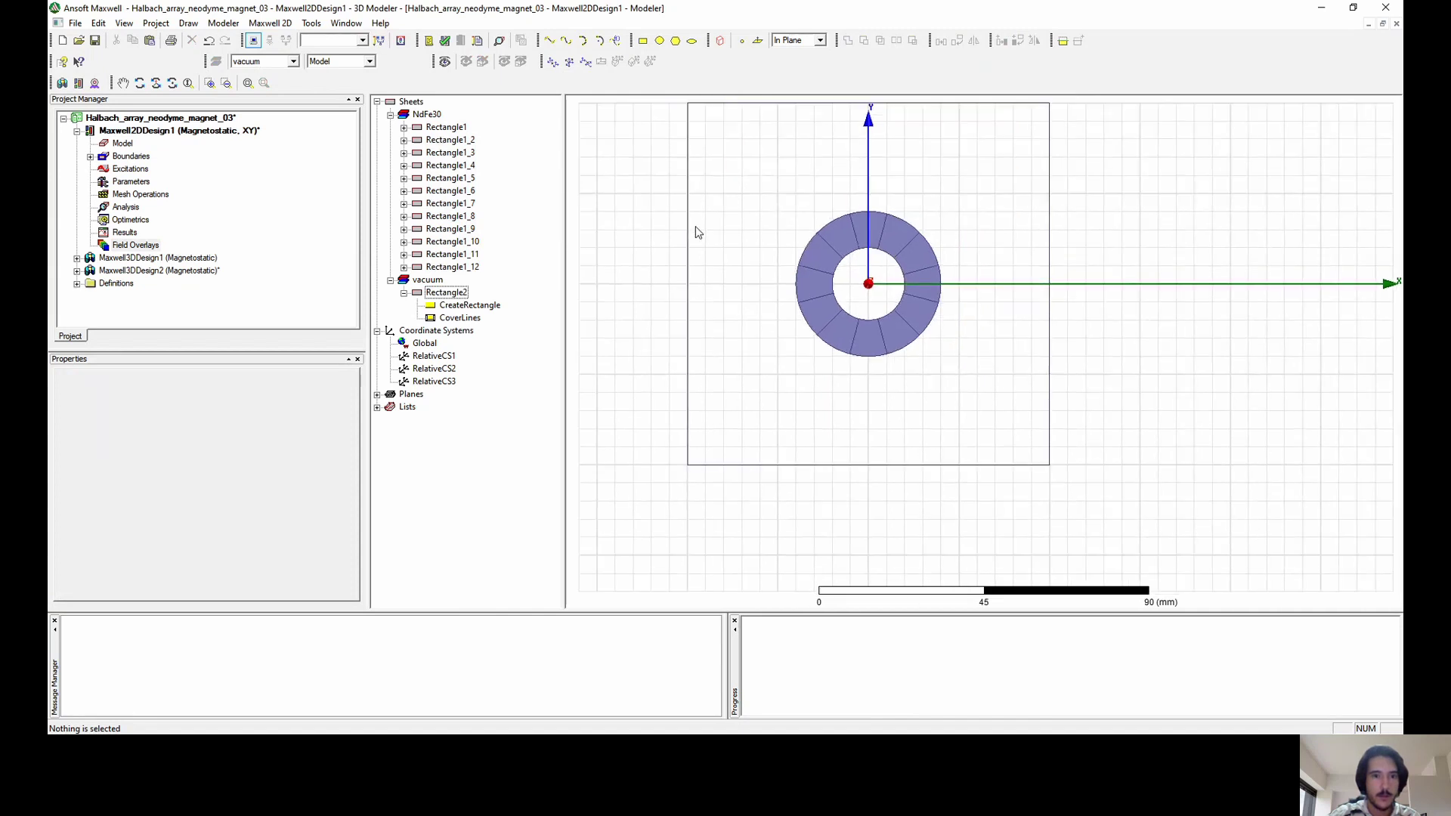
Accept Setup1 with 10 passes and 1% error, validate Maxwell2DDesign1, then run Analyze All.
left_click(499, 41)
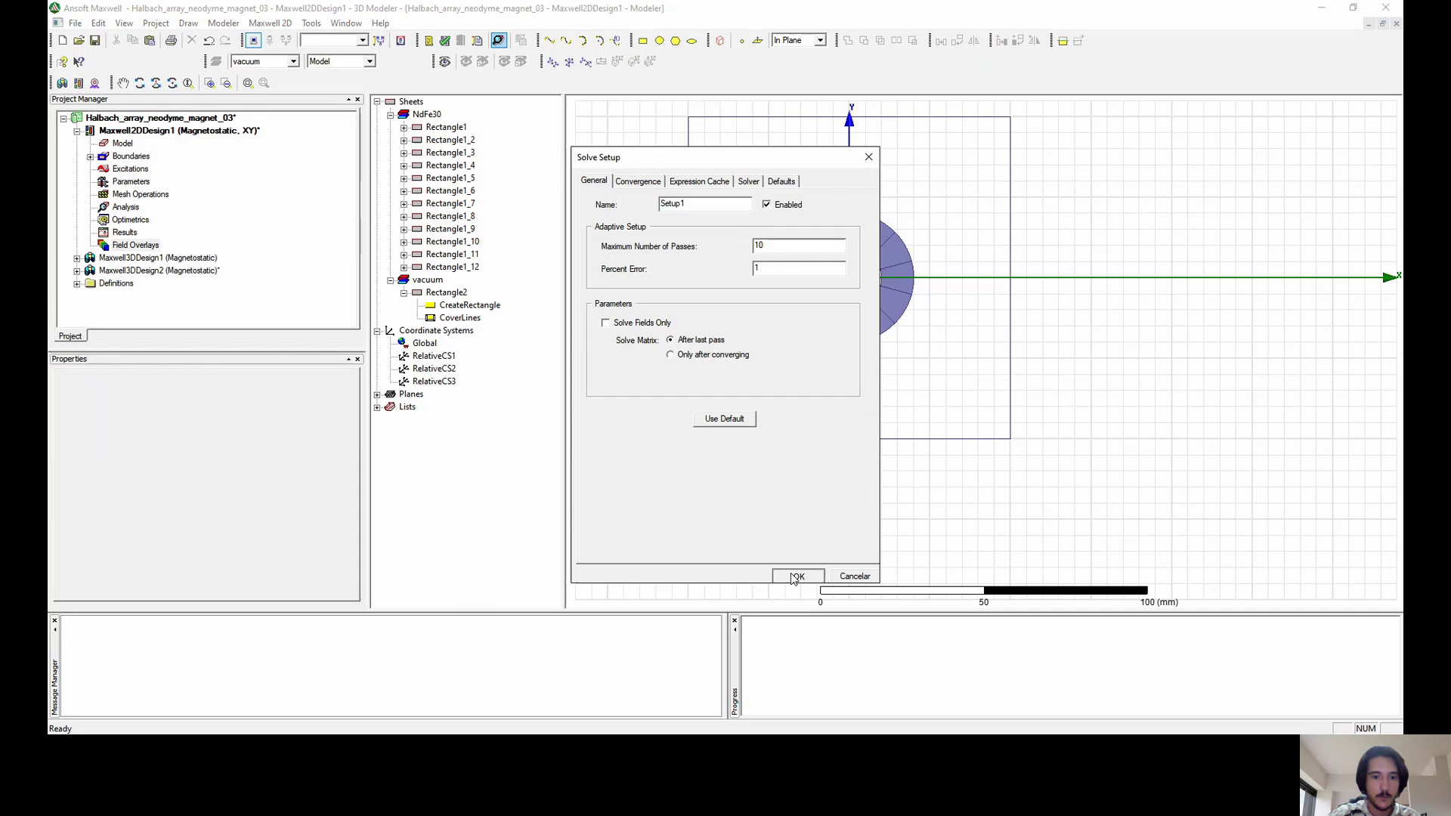
left_click(799, 575)
left_click(445, 41)
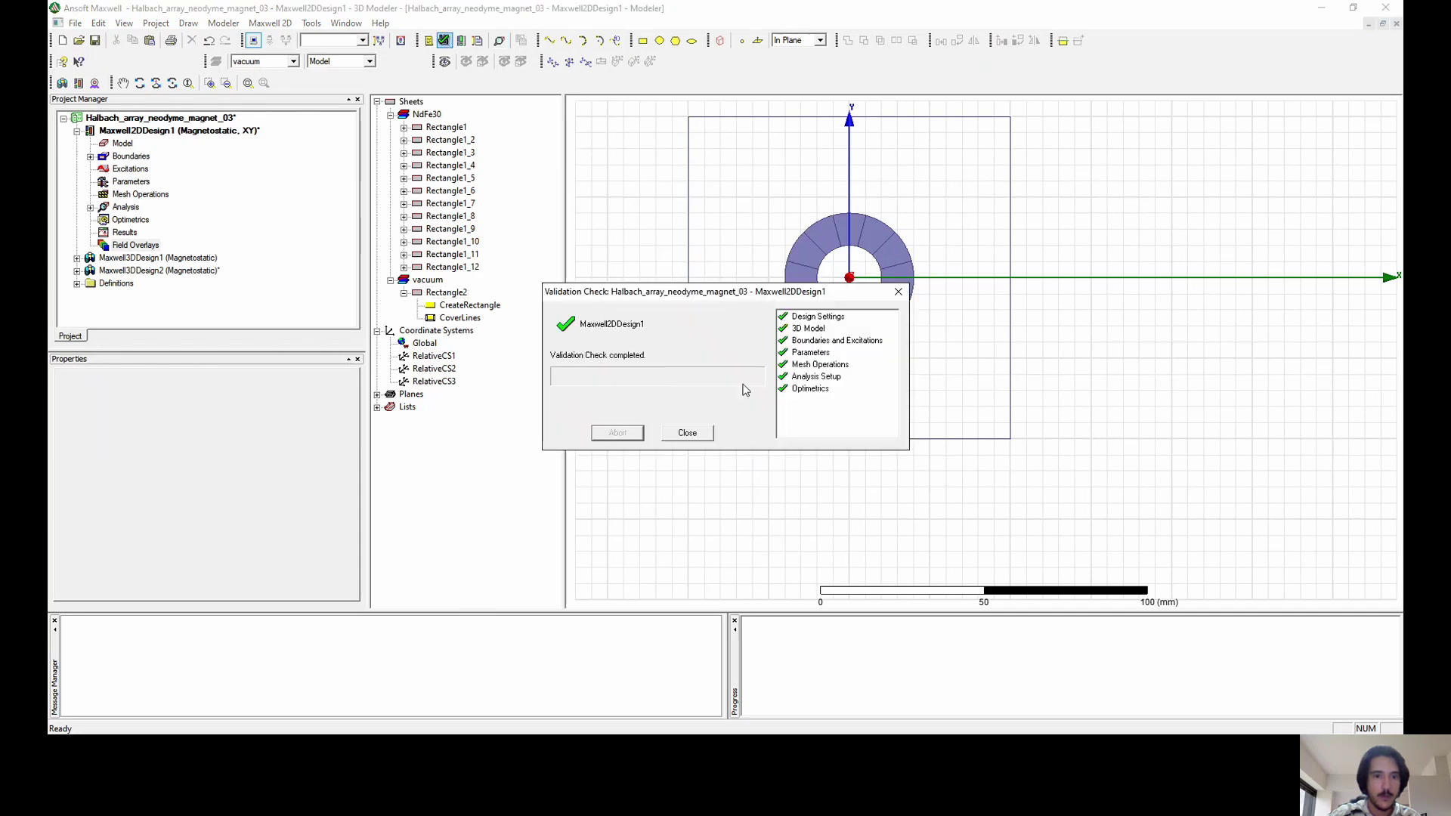
left_click(688, 434)
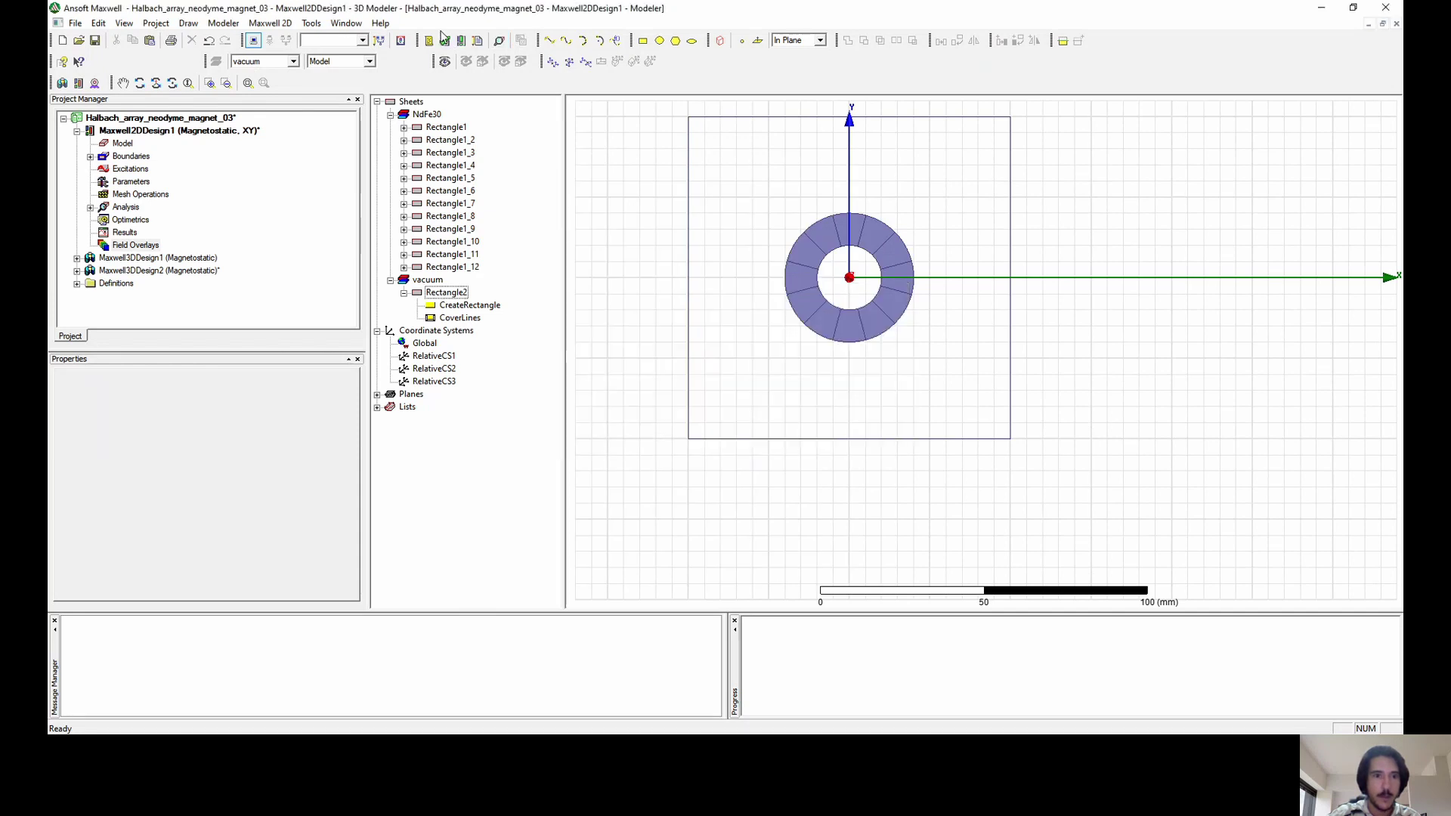
left_click(460, 40)
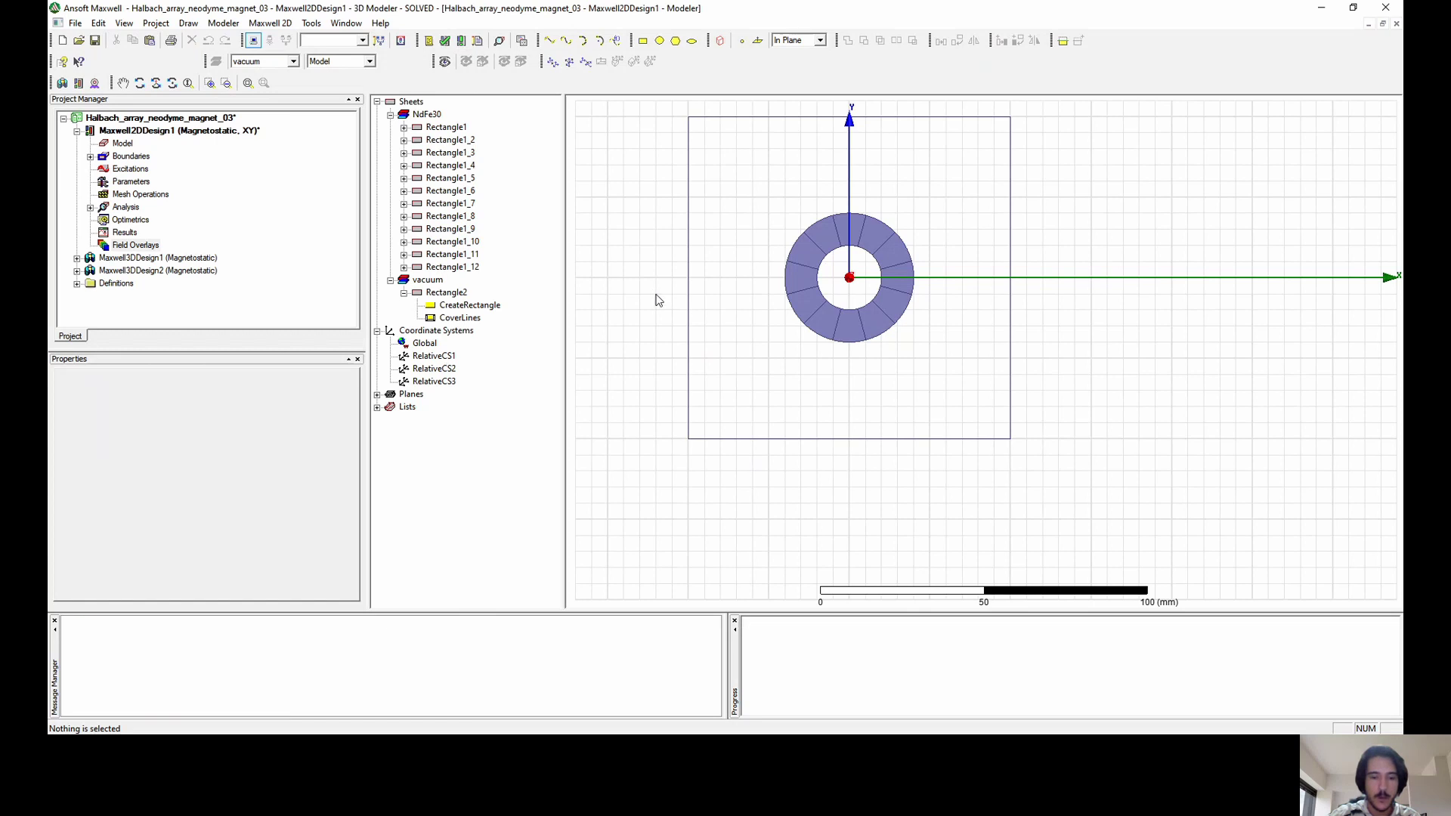
Expand the project and Maxwell2DDesign1 message nodes to read the normal-completion message.
left_click(67, 622)
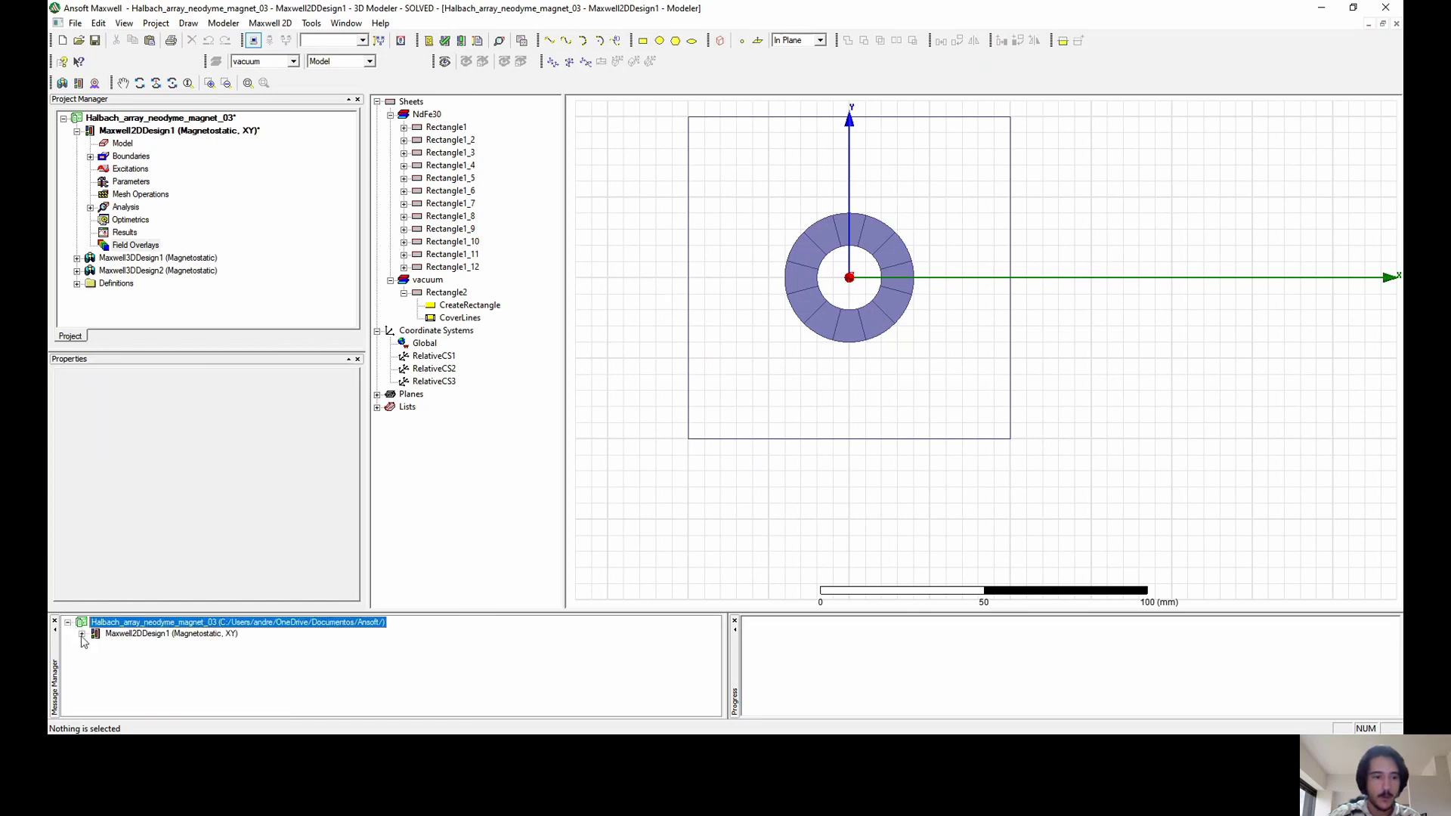
left_click(82, 635)
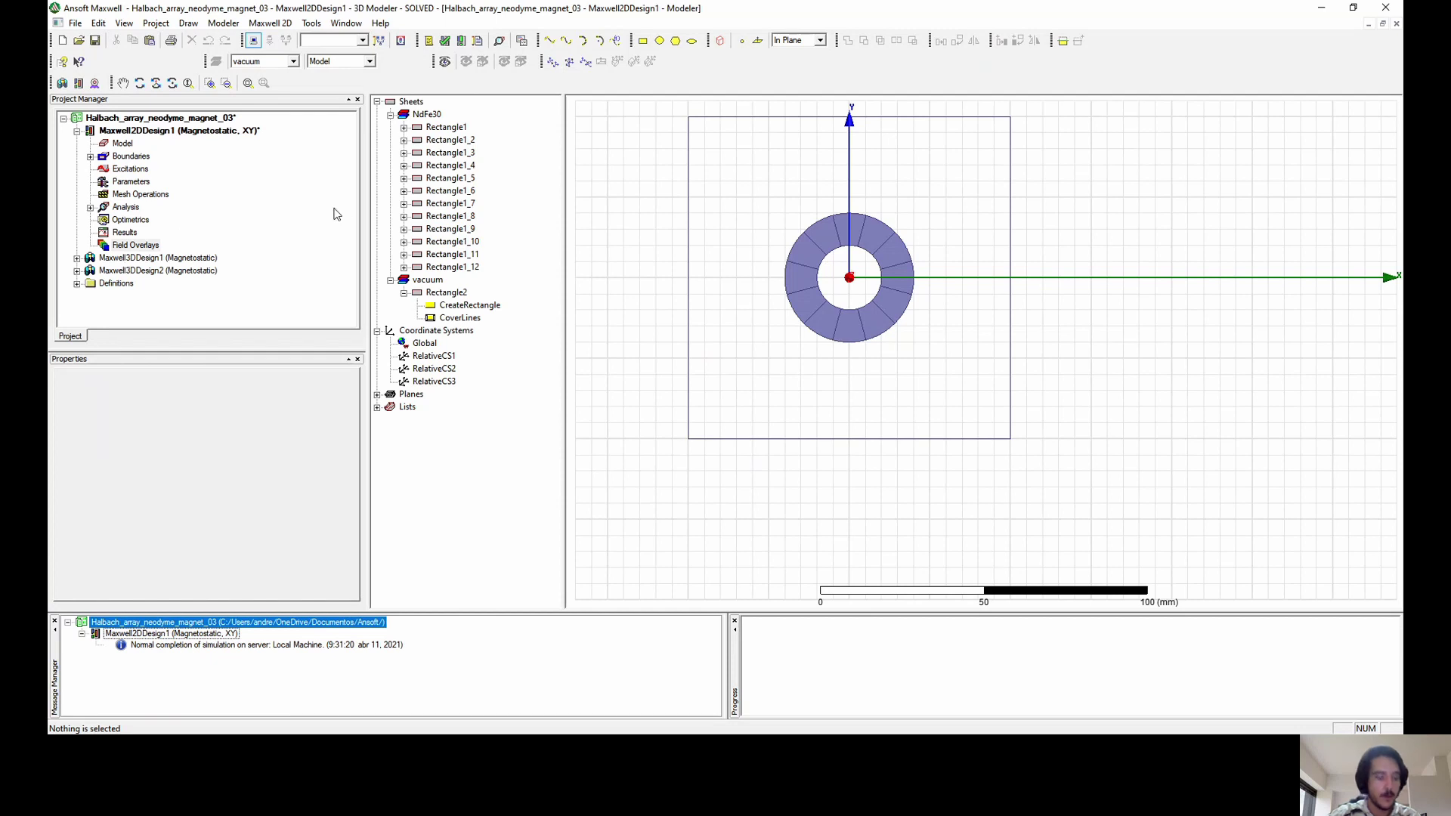
Select all objects and create an A Flux_Lines field overlay over AllObjects.
left_click(488, 292)
key("ctrl+a")
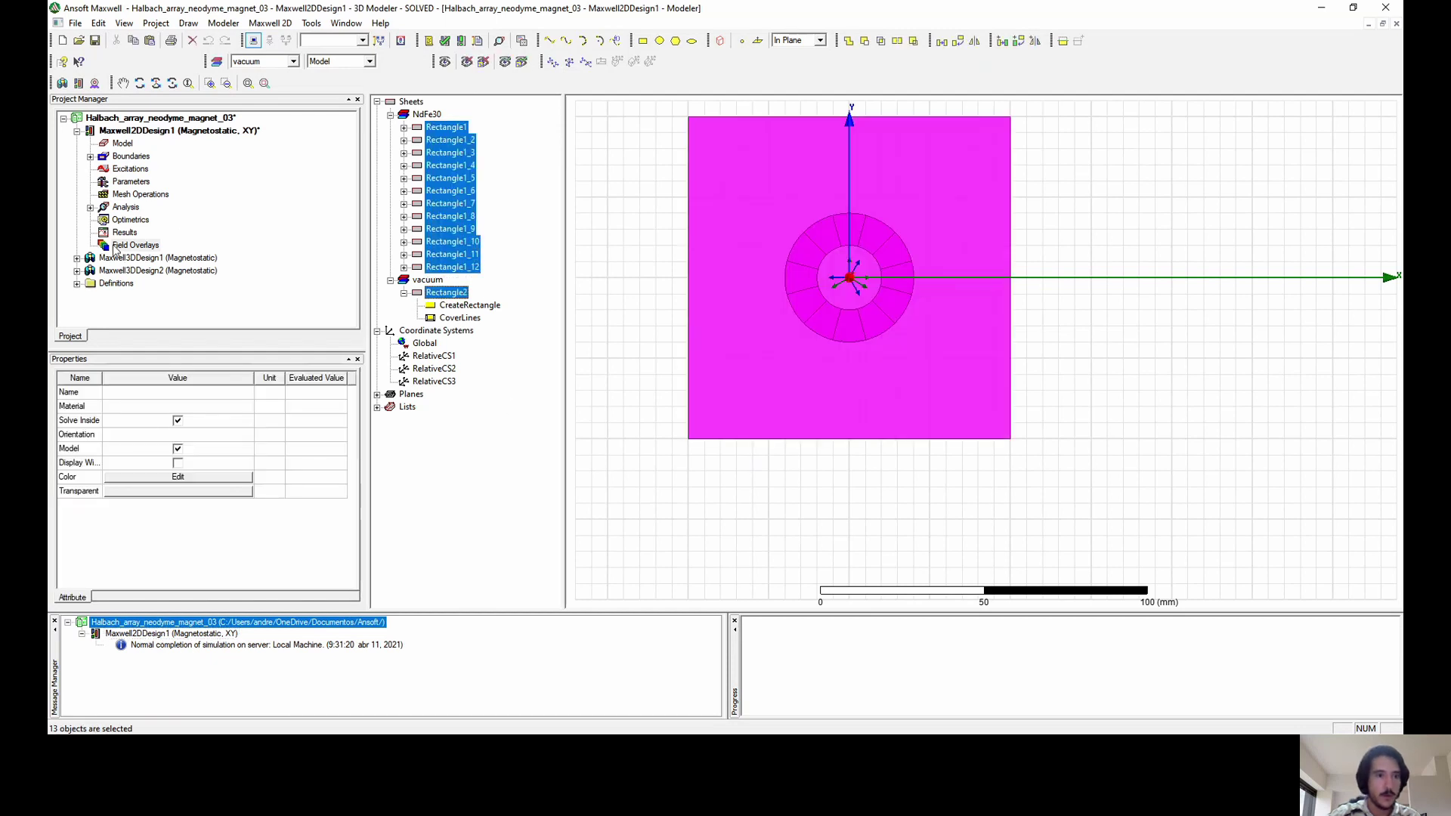
right_click(116, 249)
mouse_move(186, 261)
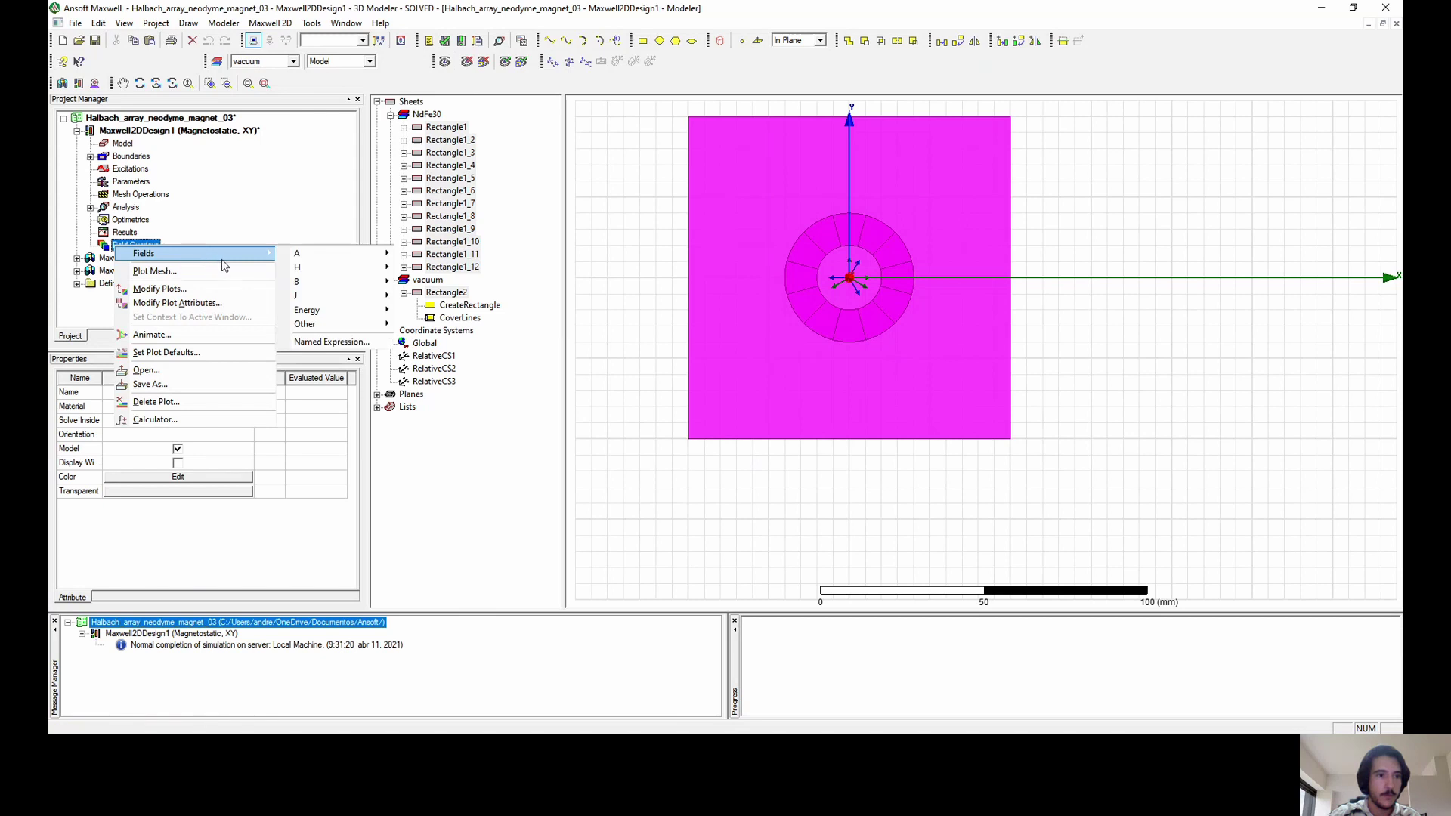
left_click(408, 259)
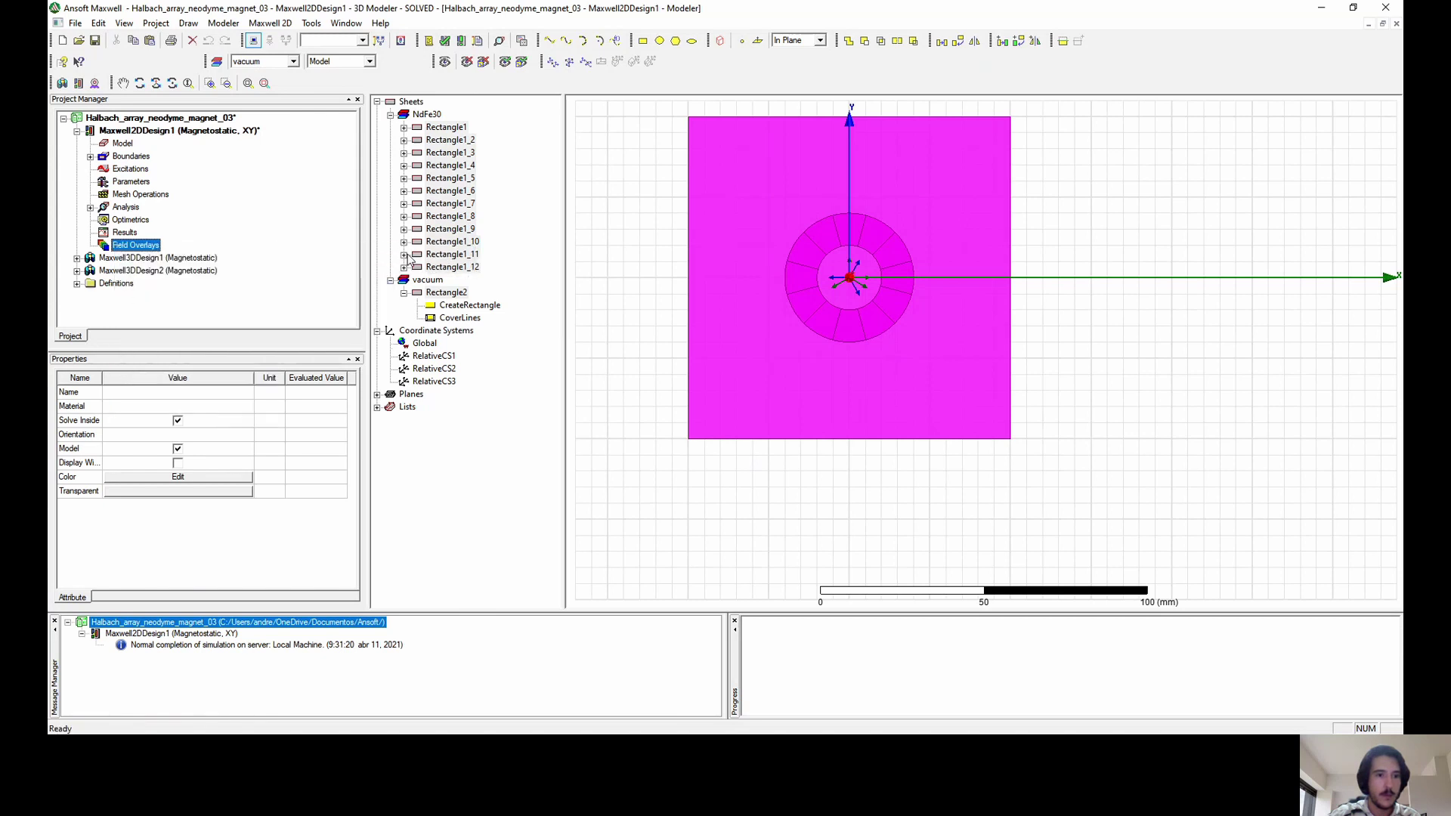
left_click(843, 449)
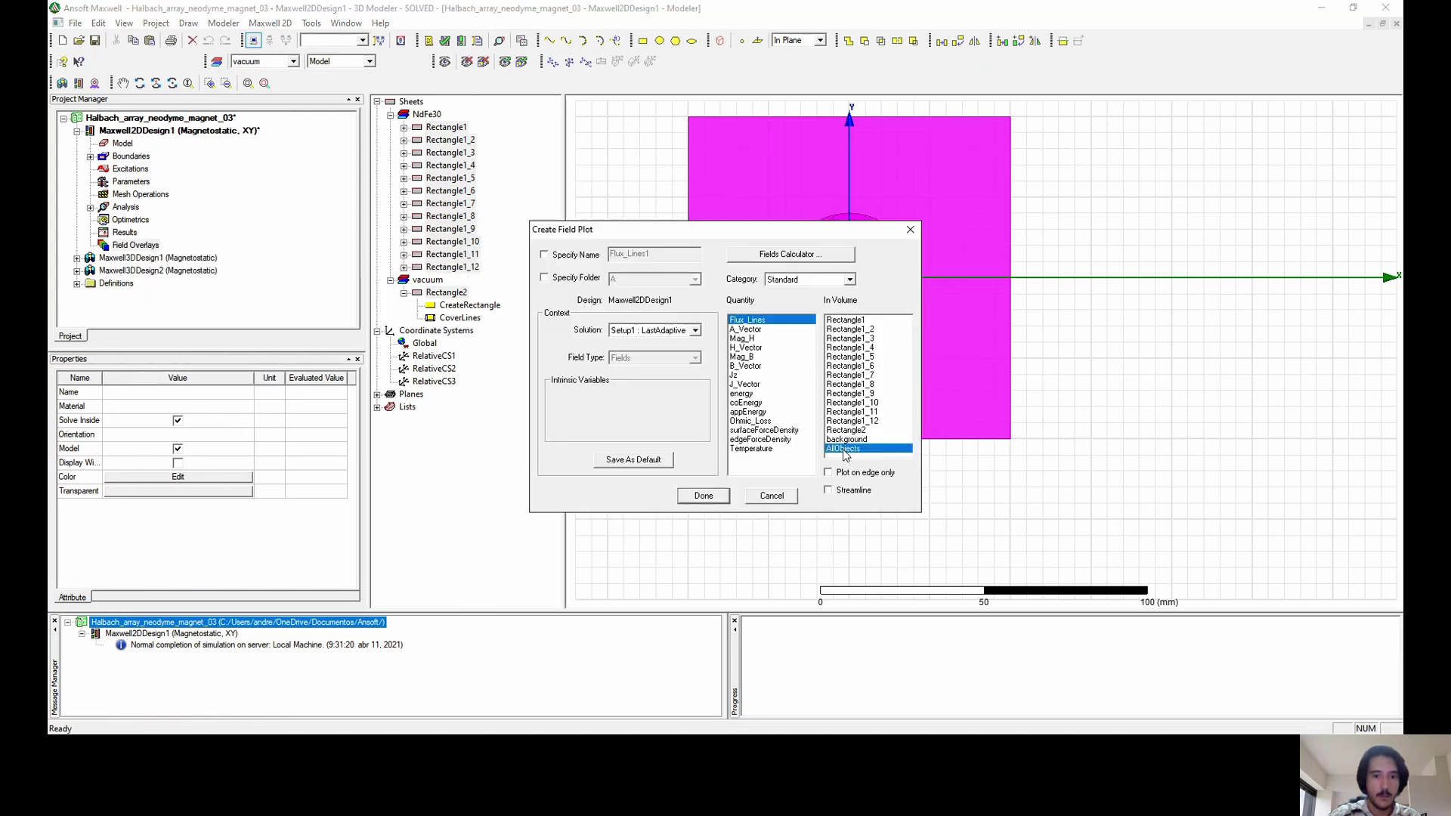
left_click(703, 495)
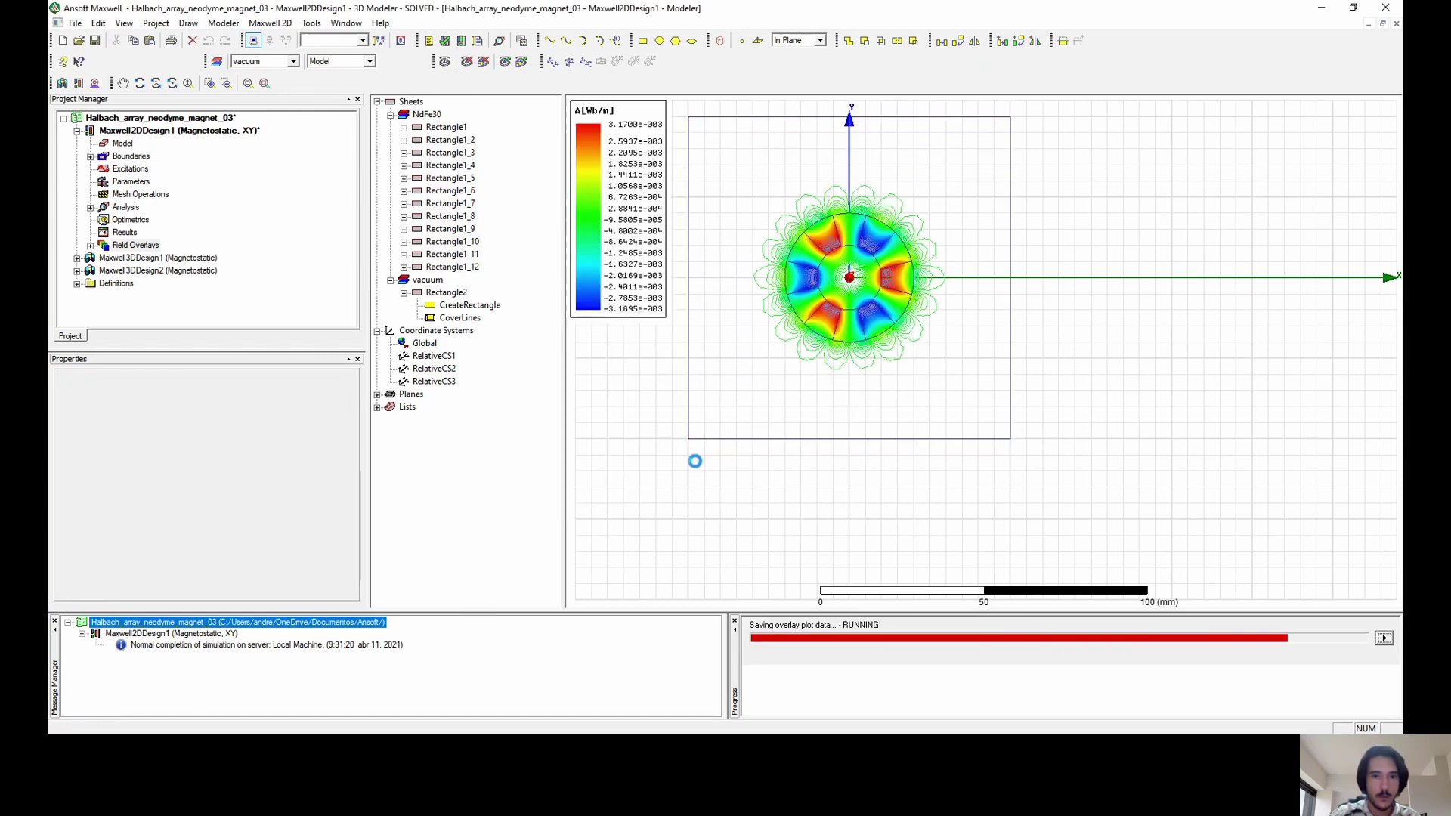
scroll(676, 331, "up", 1)
Zoom in and pan to centre the ring's flux-line plot, then select all objects.
scroll(778, 356, "up", 2)
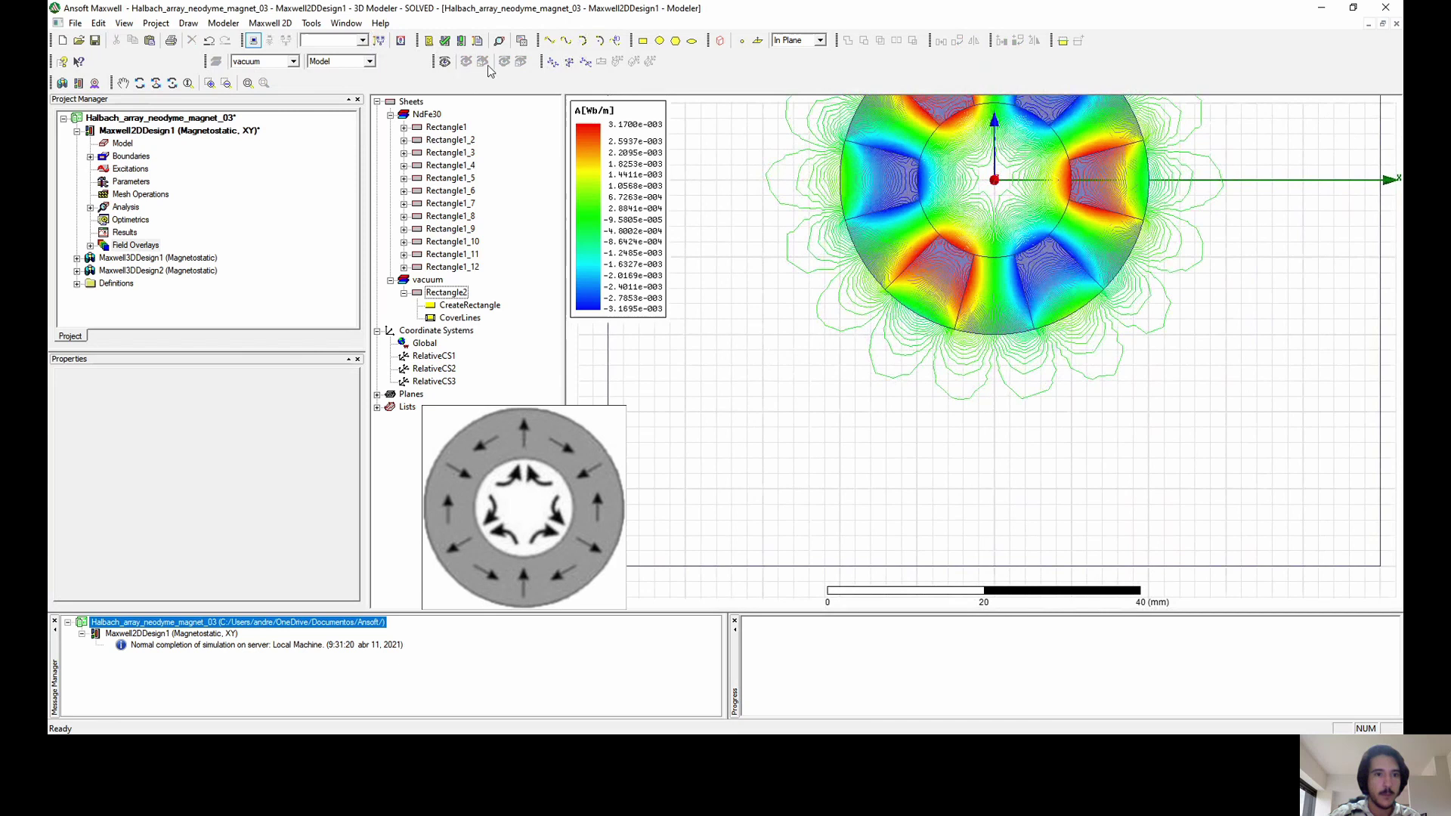
left_click(123, 82)
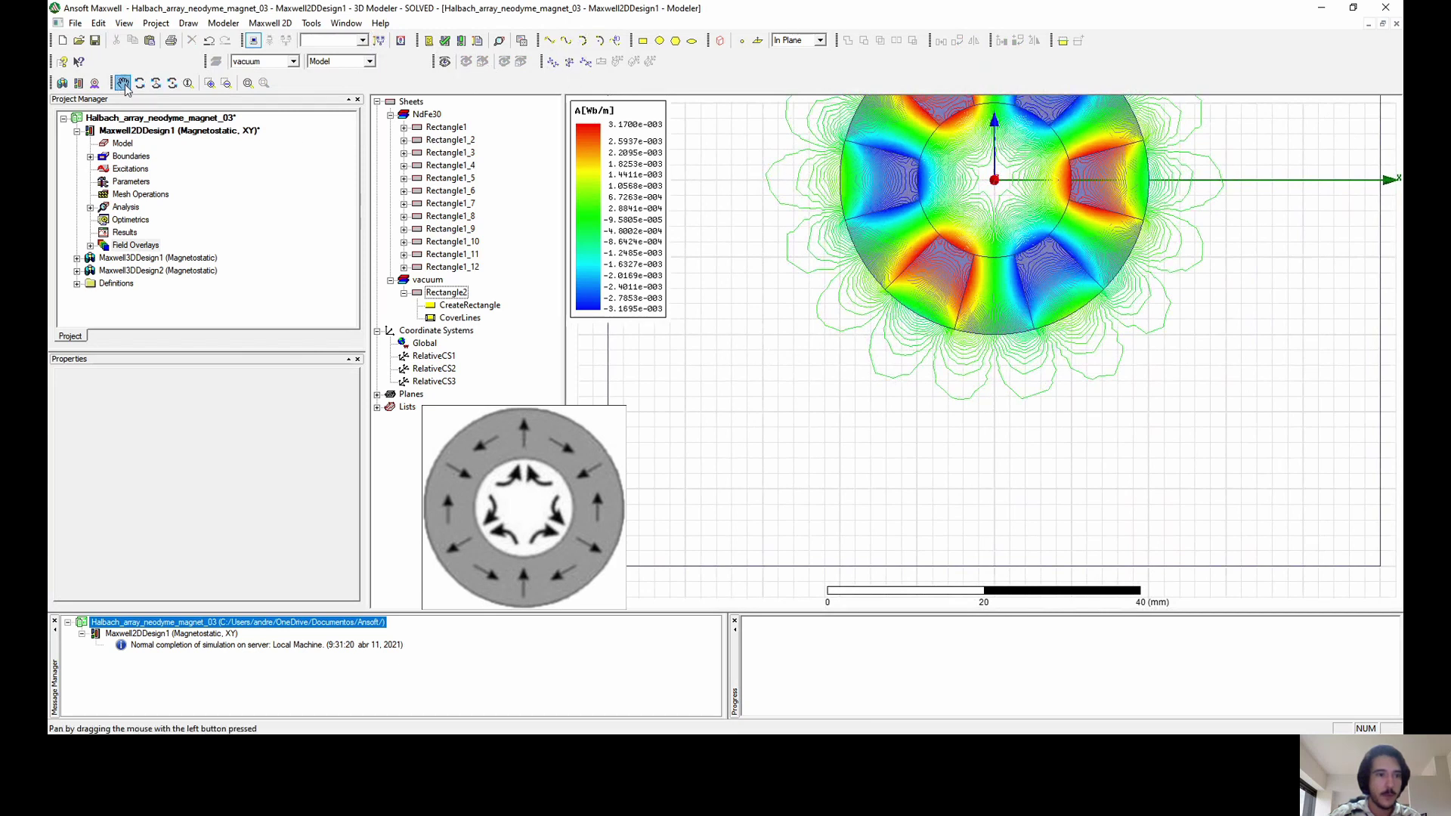
scroll(974, 210, "up", 1)
left_click_drag(974, 210, 962, 439)
scroll(926, 407, "up", 1)
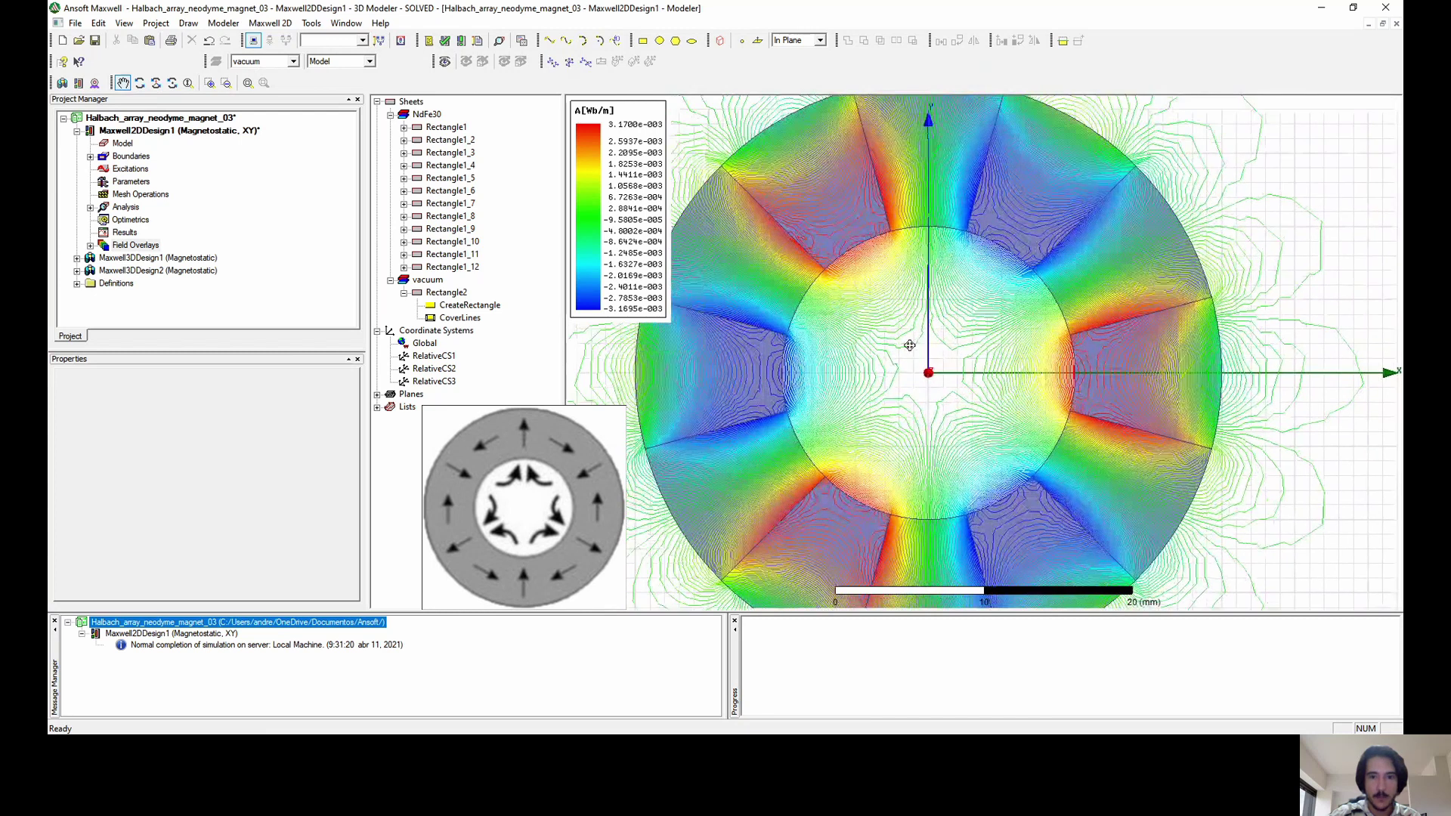
scroll(1057, 355, "up", 1)
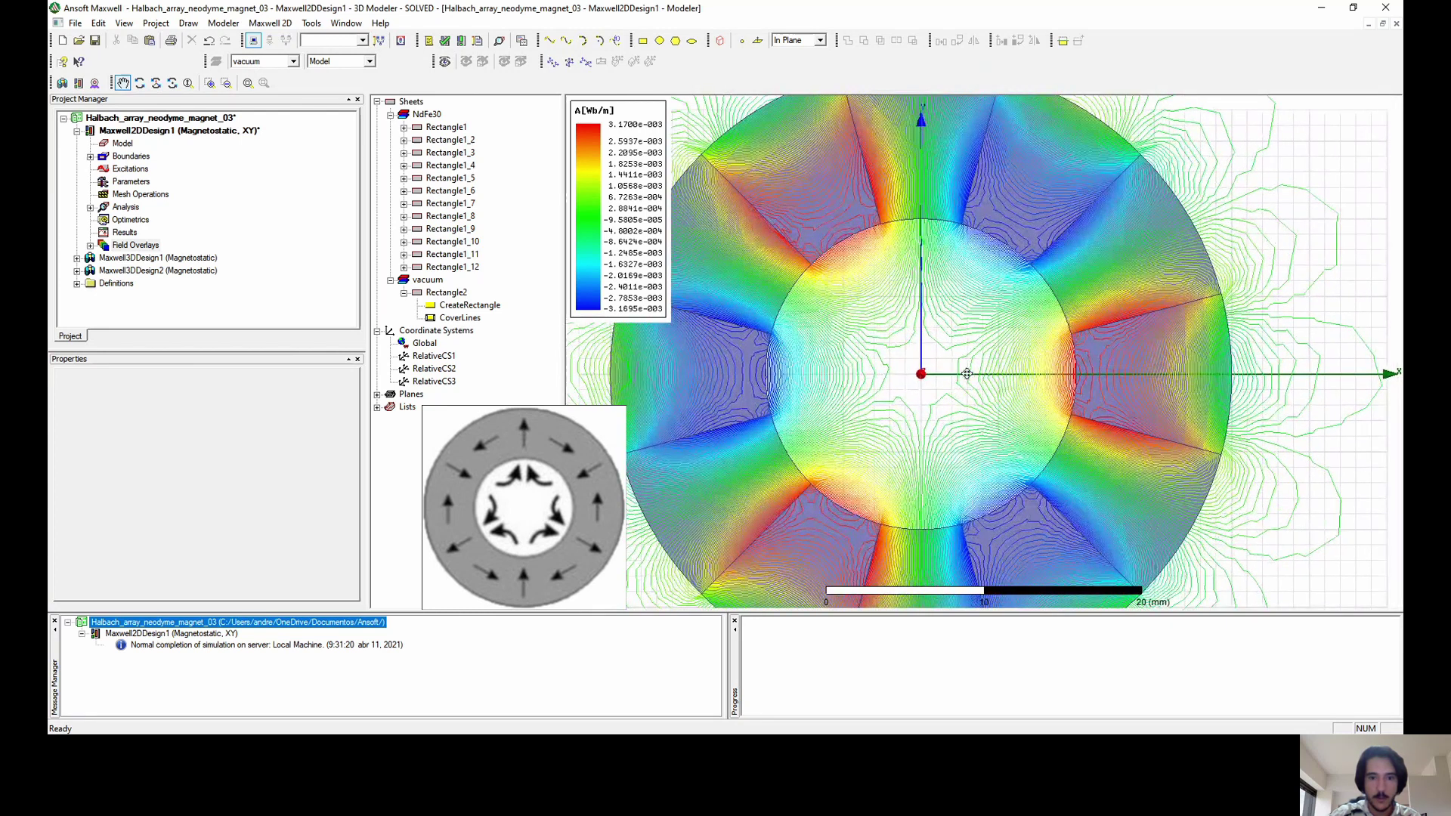
scroll(922, 374, "down", 1)
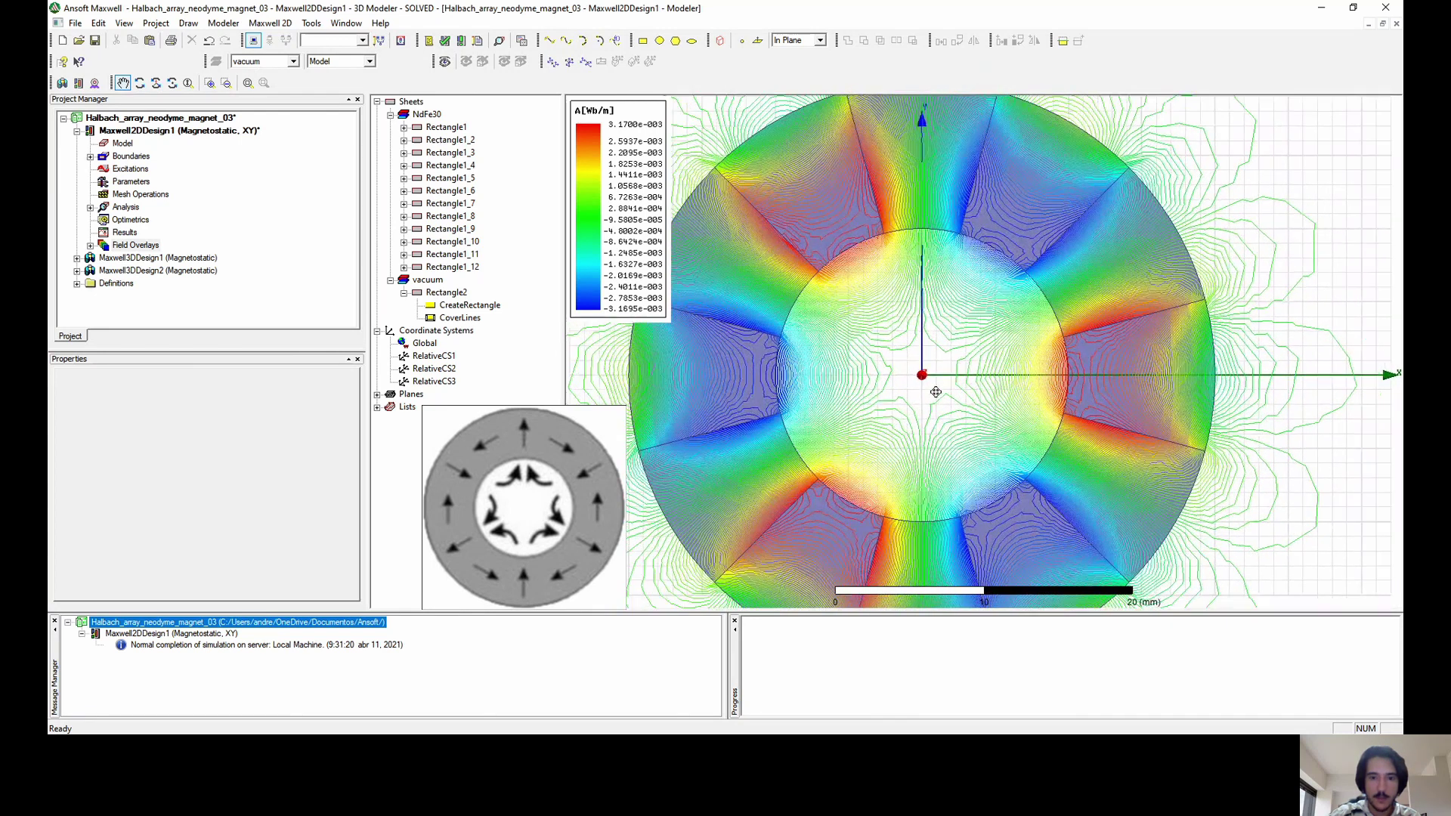
scroll(922, 375, "down", 1)
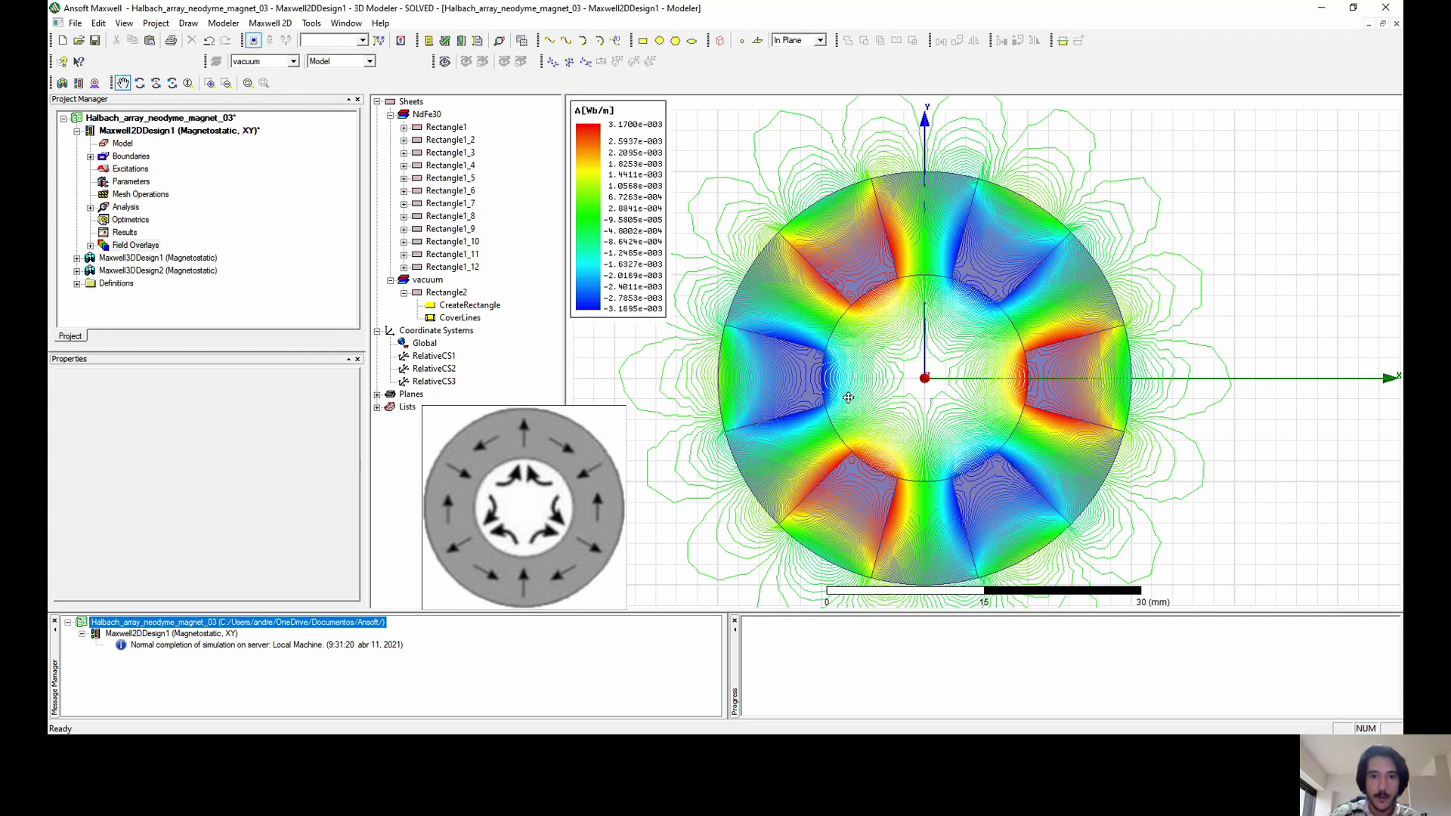
scroll(848, 397, "down", 1)
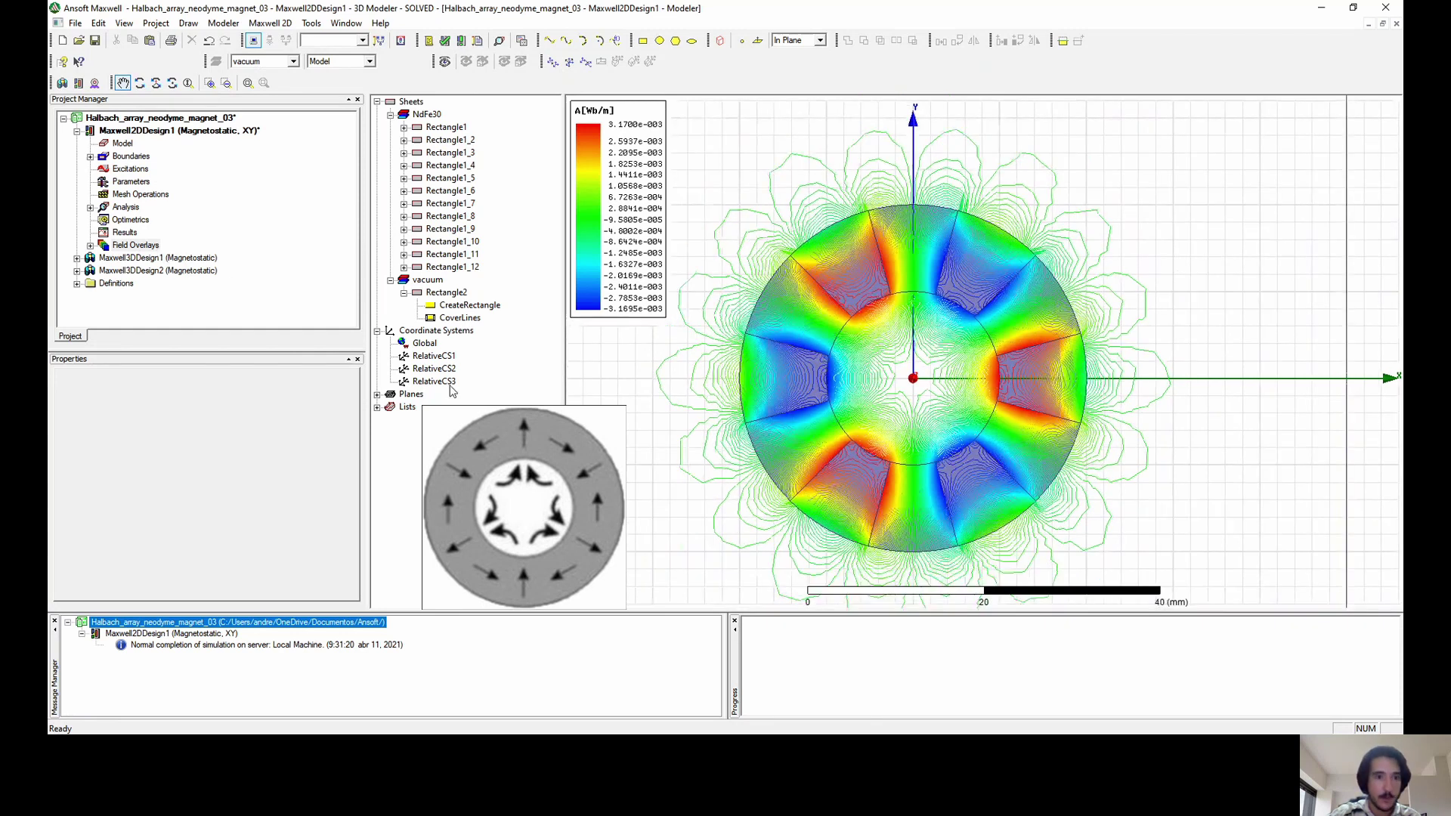
key("ctrl+a")
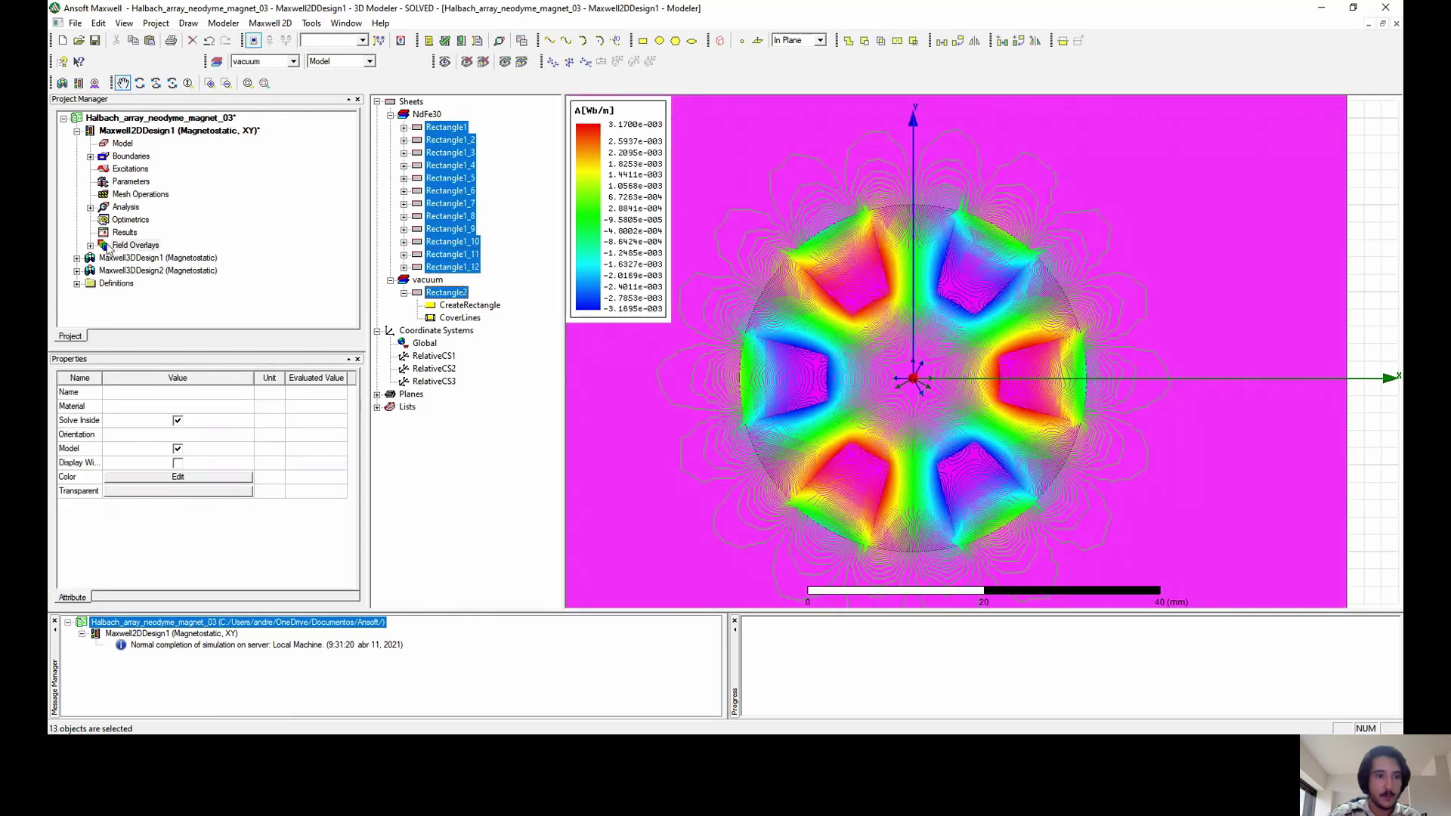
Create a B_Vector arrow plot over AllObjects from Field Overlays > Fields > B.
right_click(108, 248)
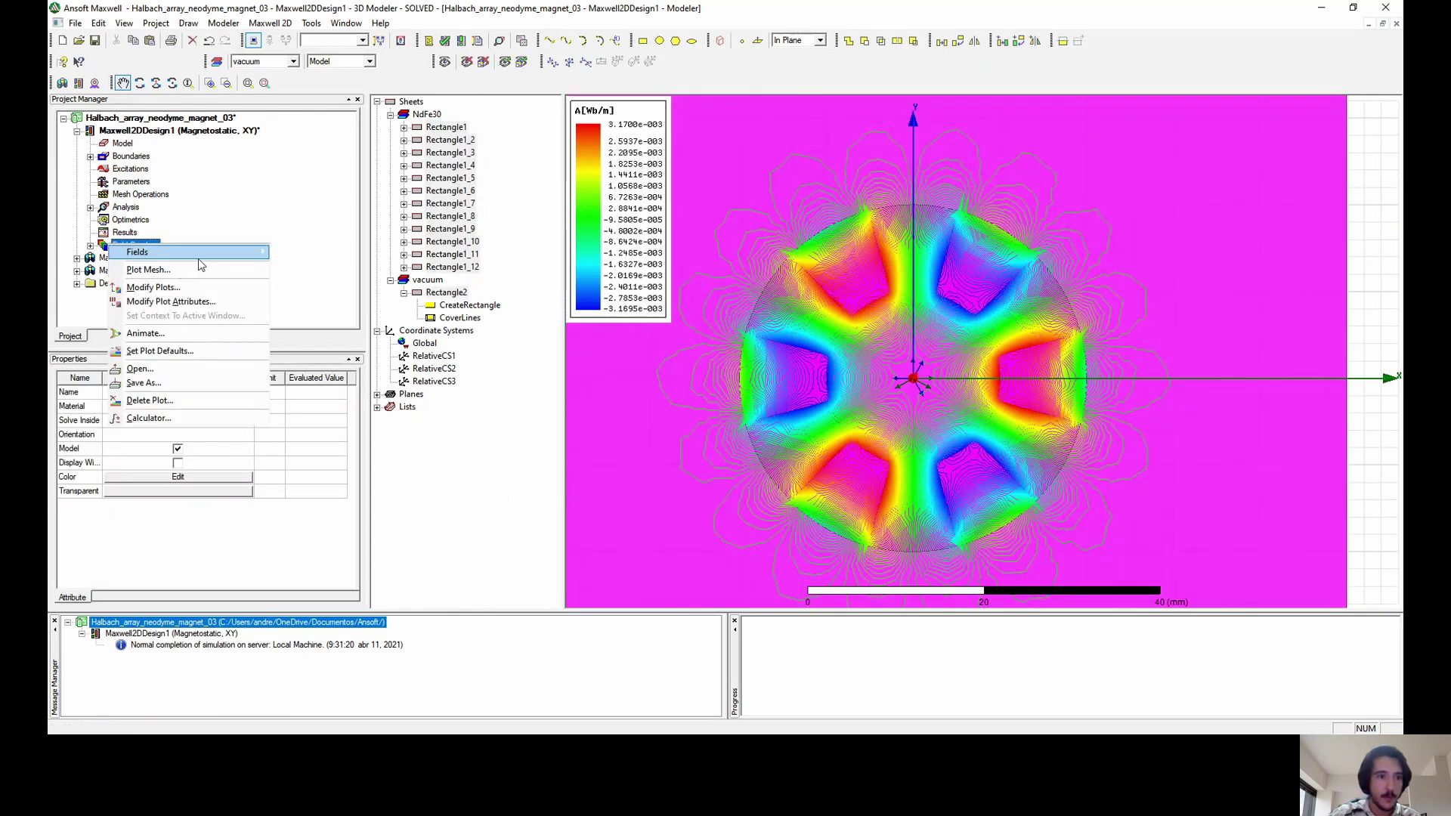
mouse_move(201, 253)
mouse_move(314, 281)
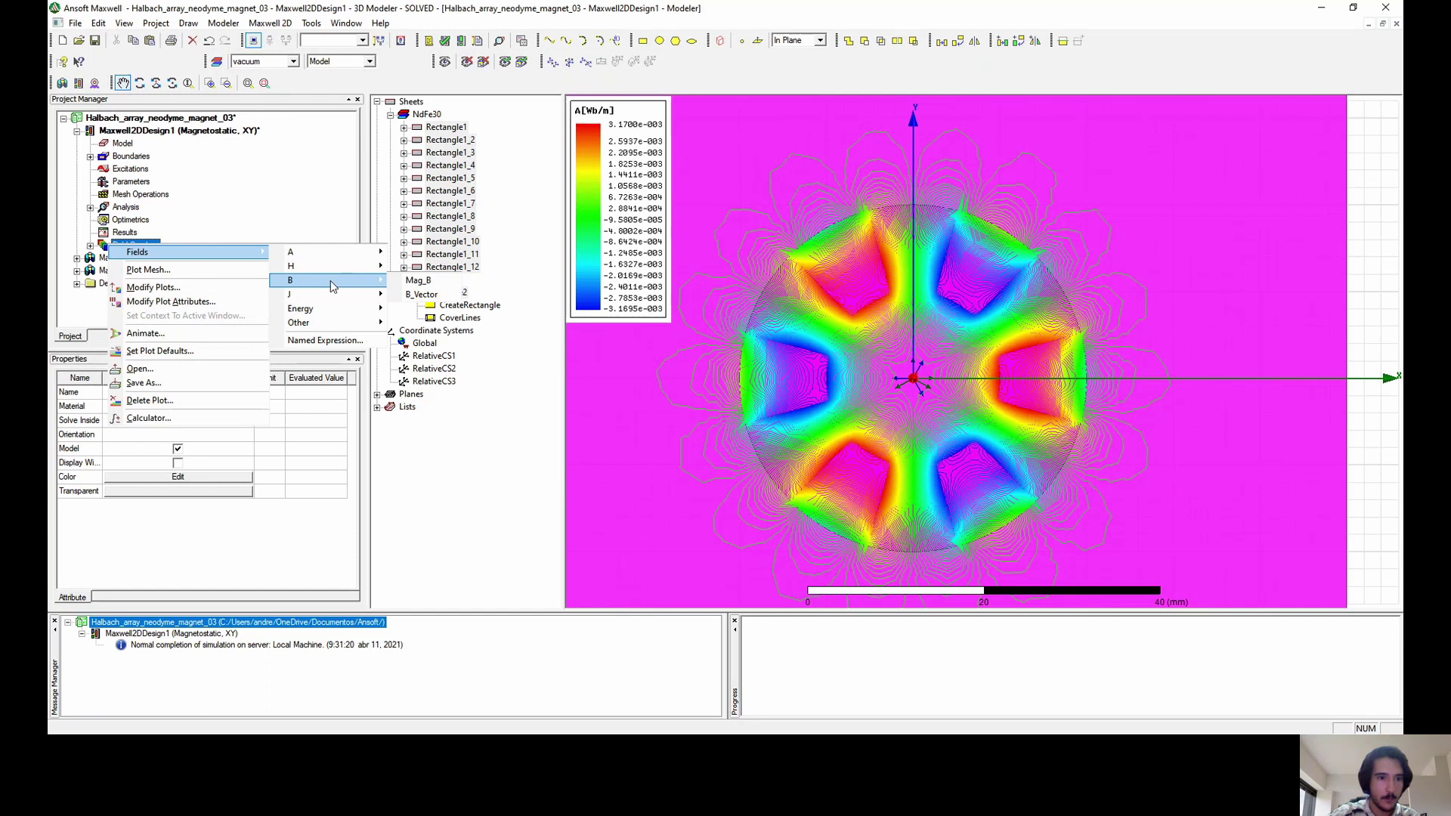
left_click(421, 294)
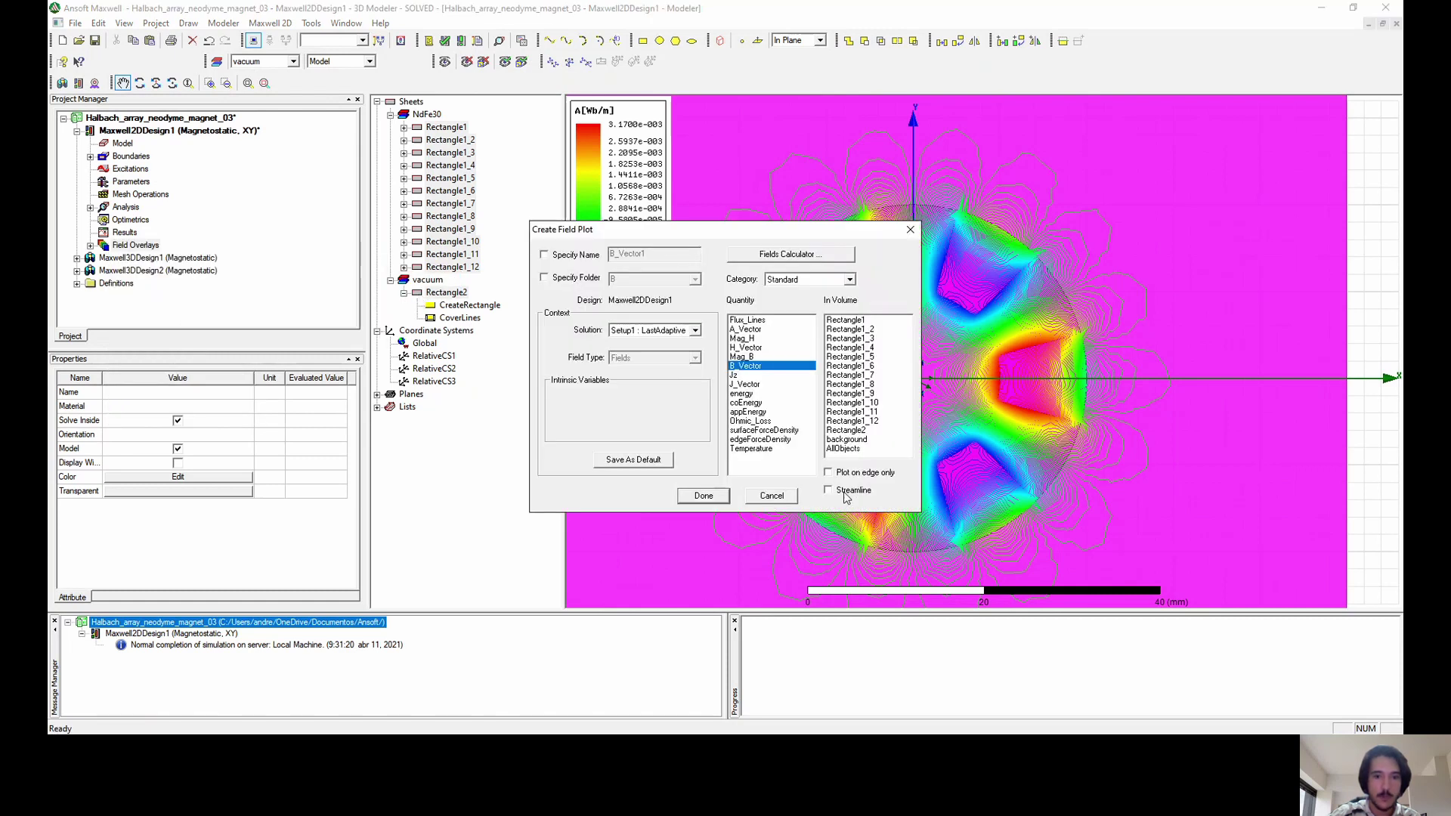
left_click(839, 449)
left_click(703, 496)
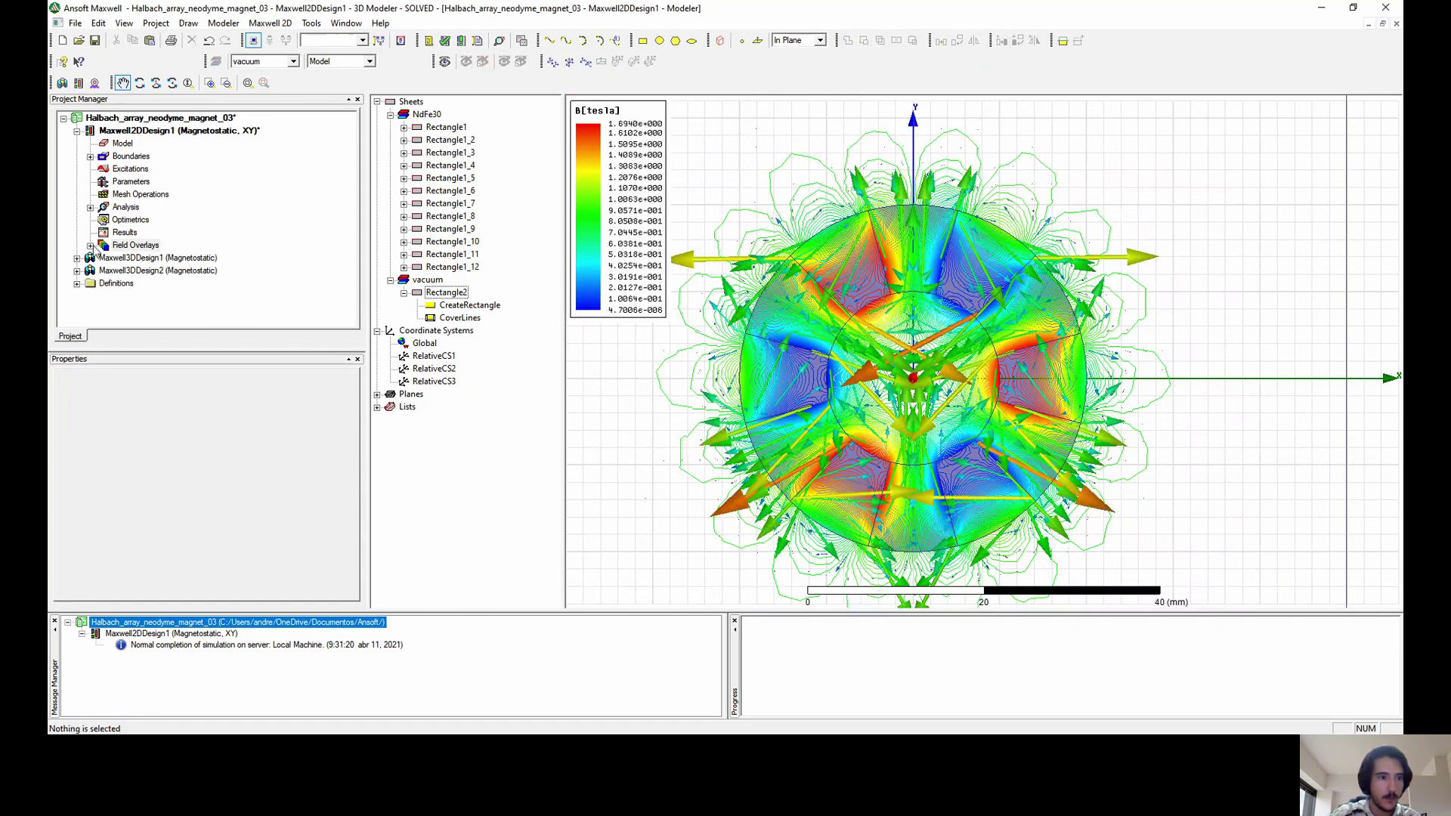
Expand Field Overlays to reveal the A and B plots and zoom around the ring.
left_click(90, 246)
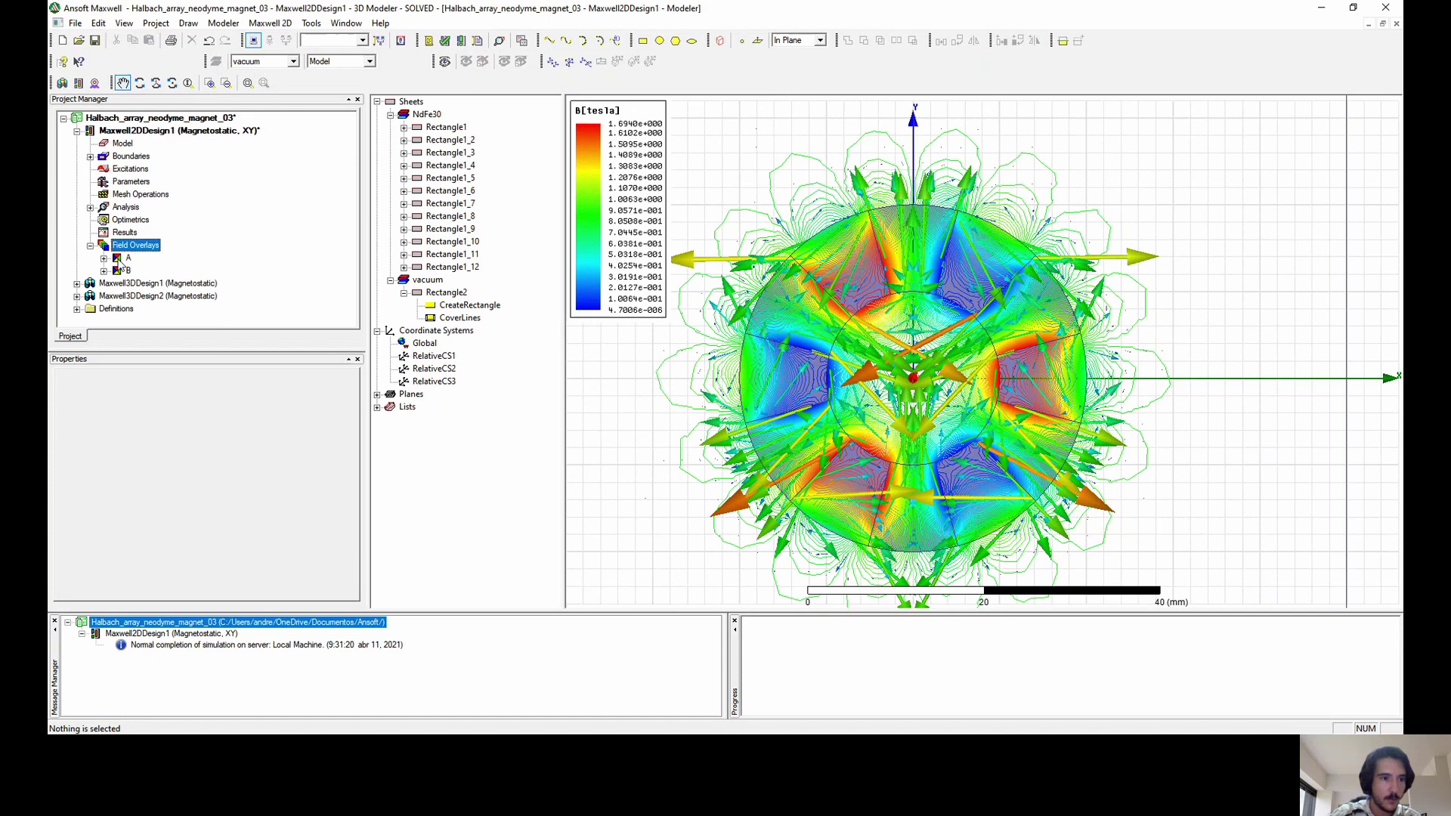
right_click(126, 258)
left_click(471, 66)
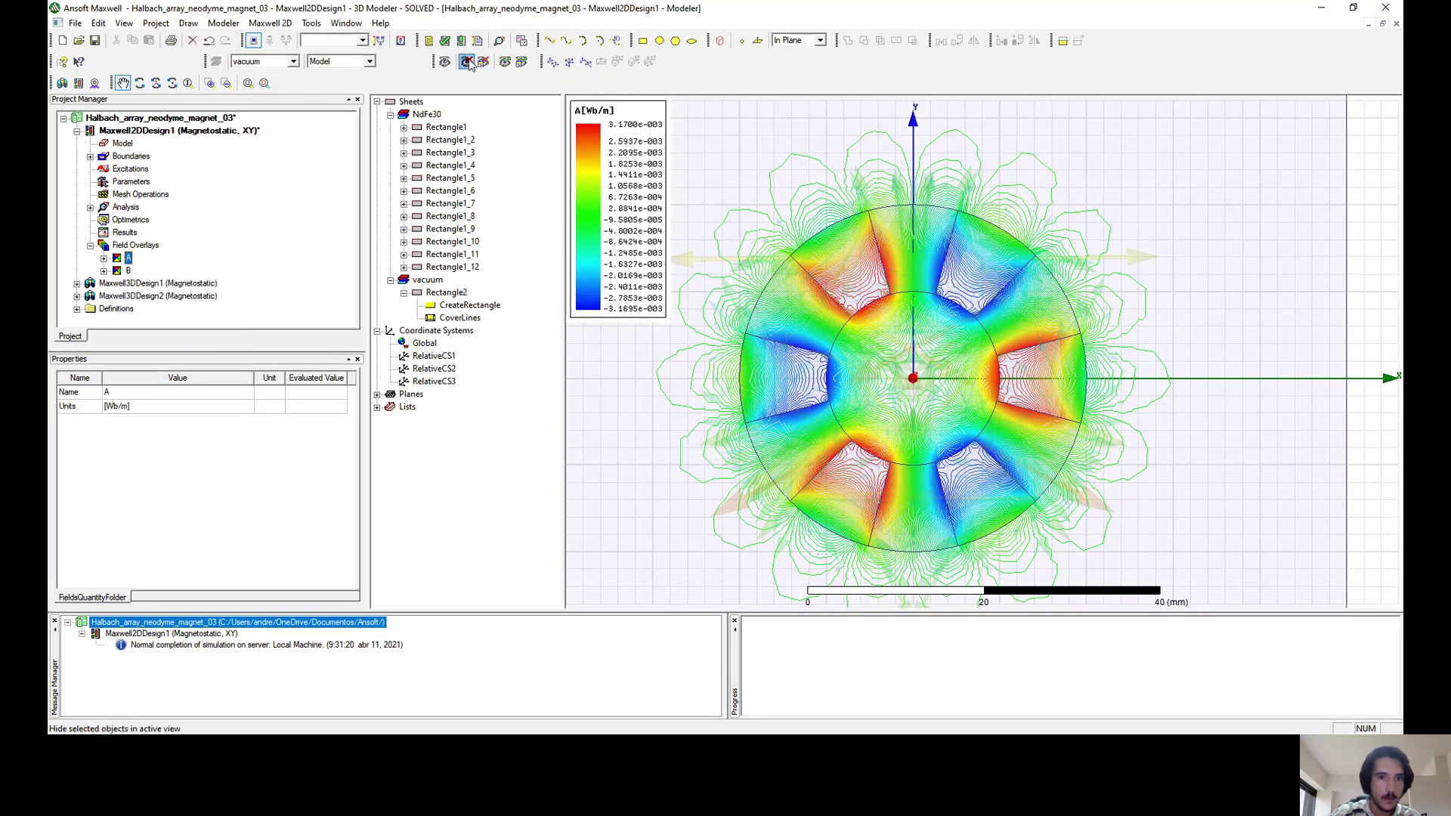
scroll(783, 403, "down", 2)
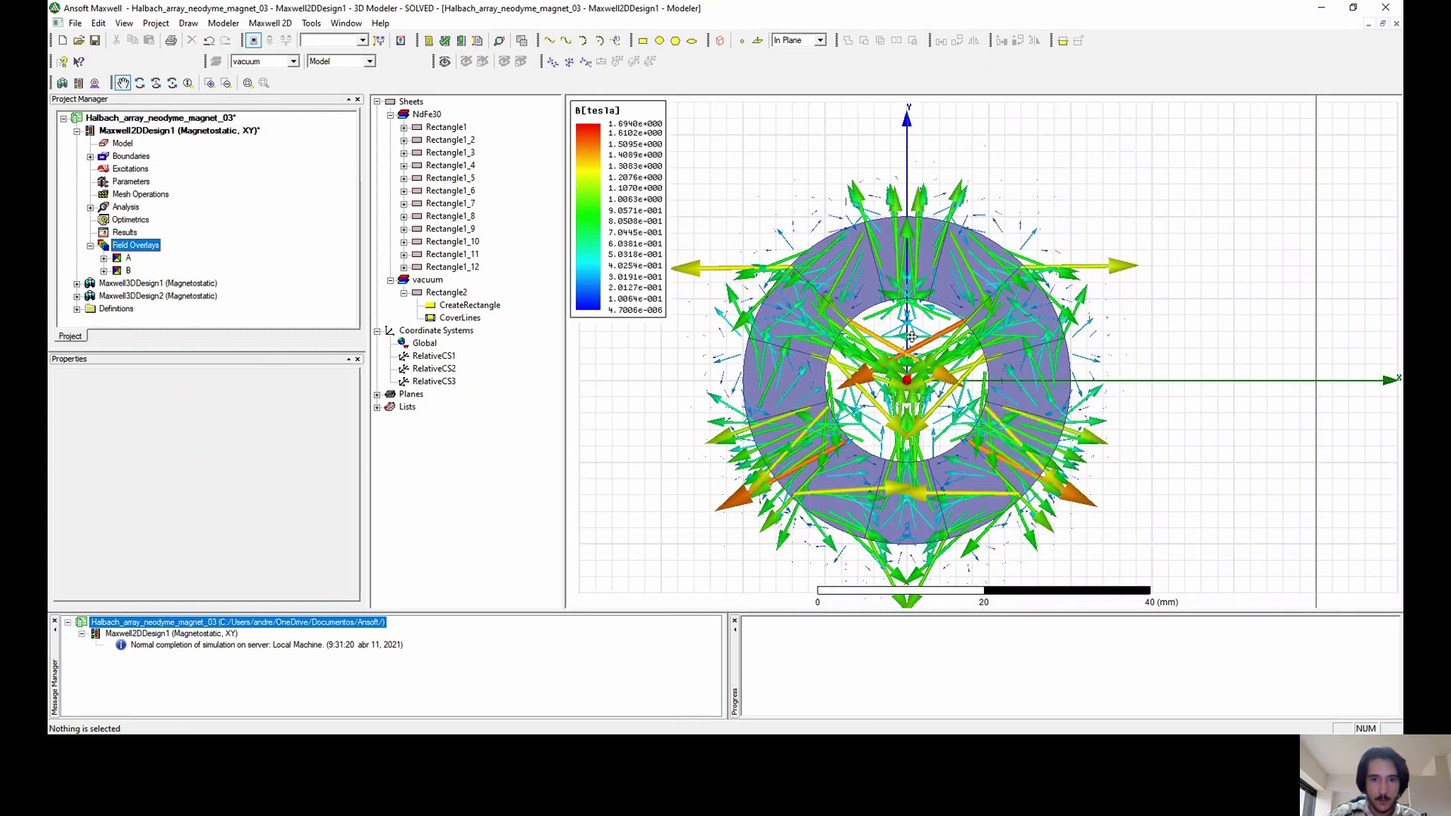
scroll(945, 476, "up", 2)
scroll(927, 445, "down", 2)
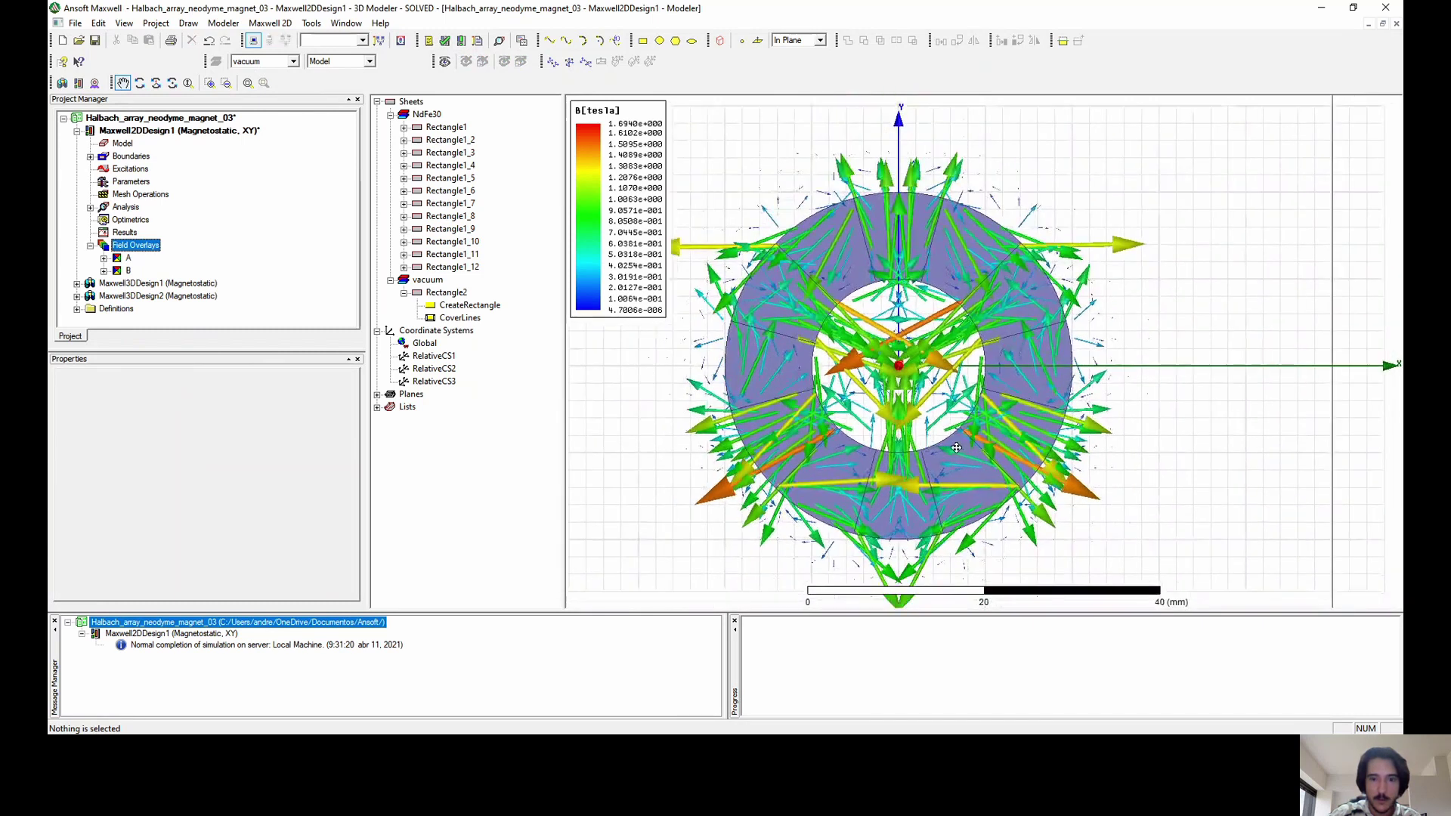
scroll(952, 379, "down", 2)
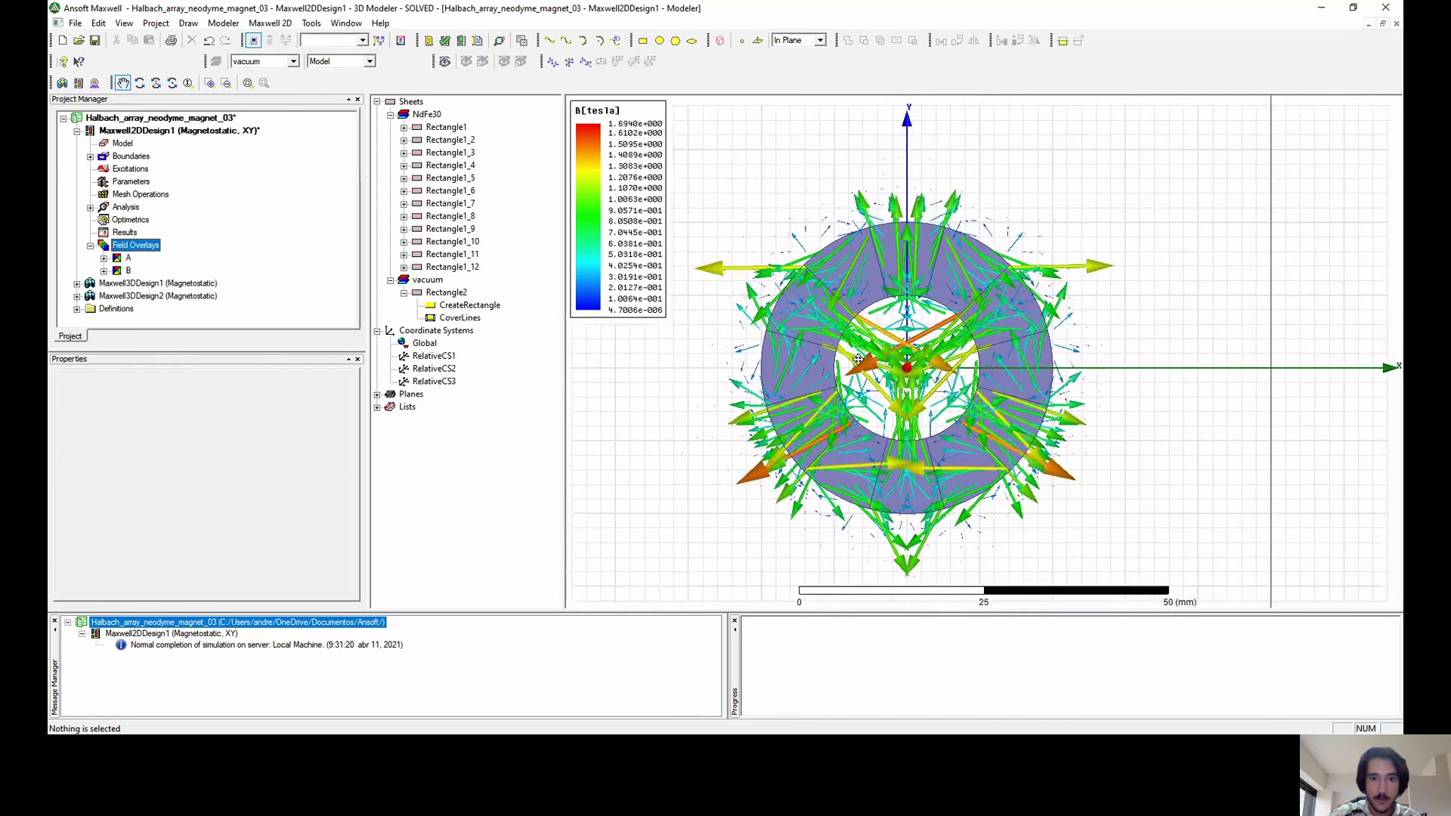
scroll(922, 340, "down", 2)
scroll(957, 408, "up", 3)
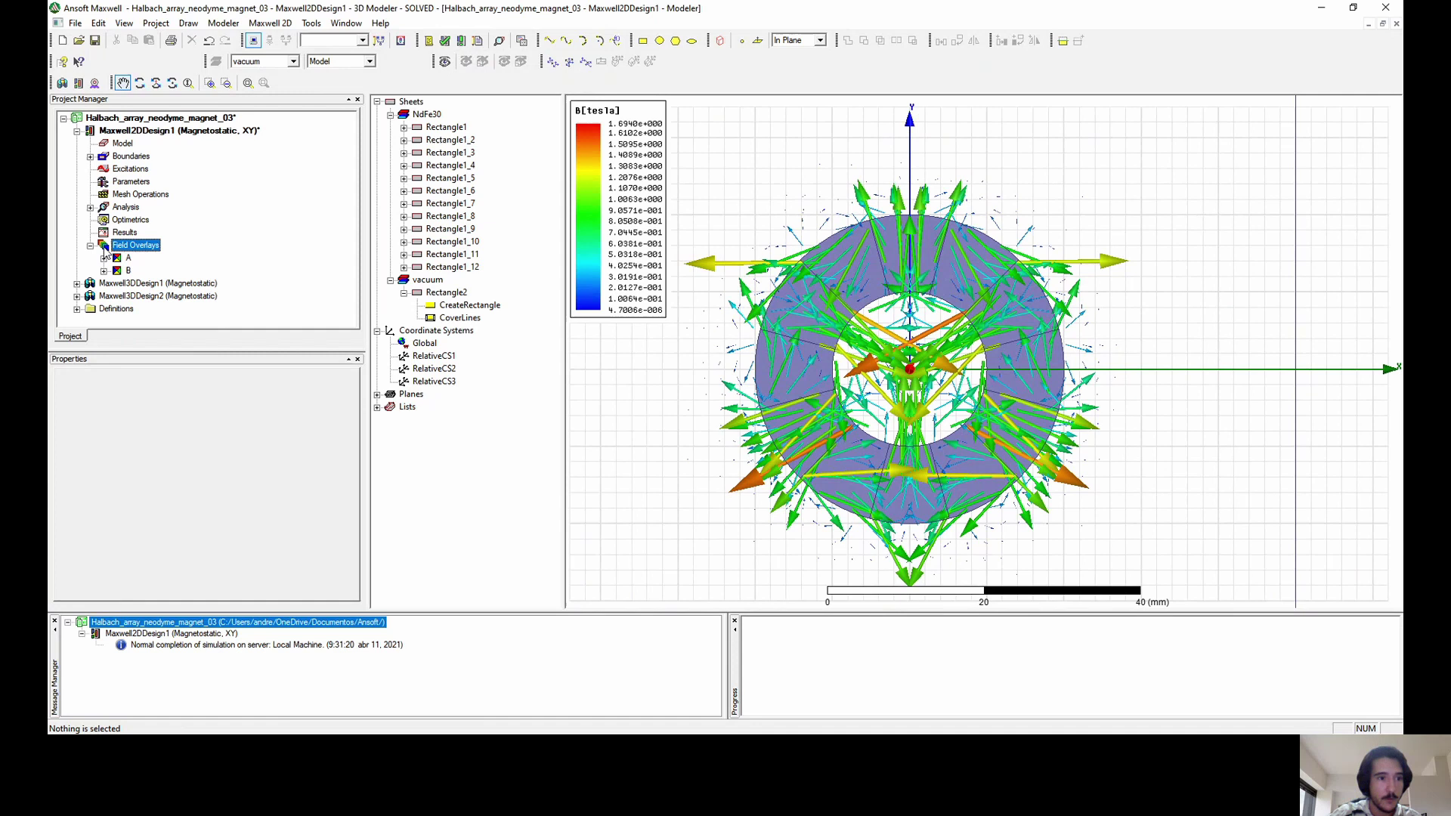
Hide the B overlay and bring up the Active View Visibility dialog.
left_click(122, 271)
right_click(122, 271)
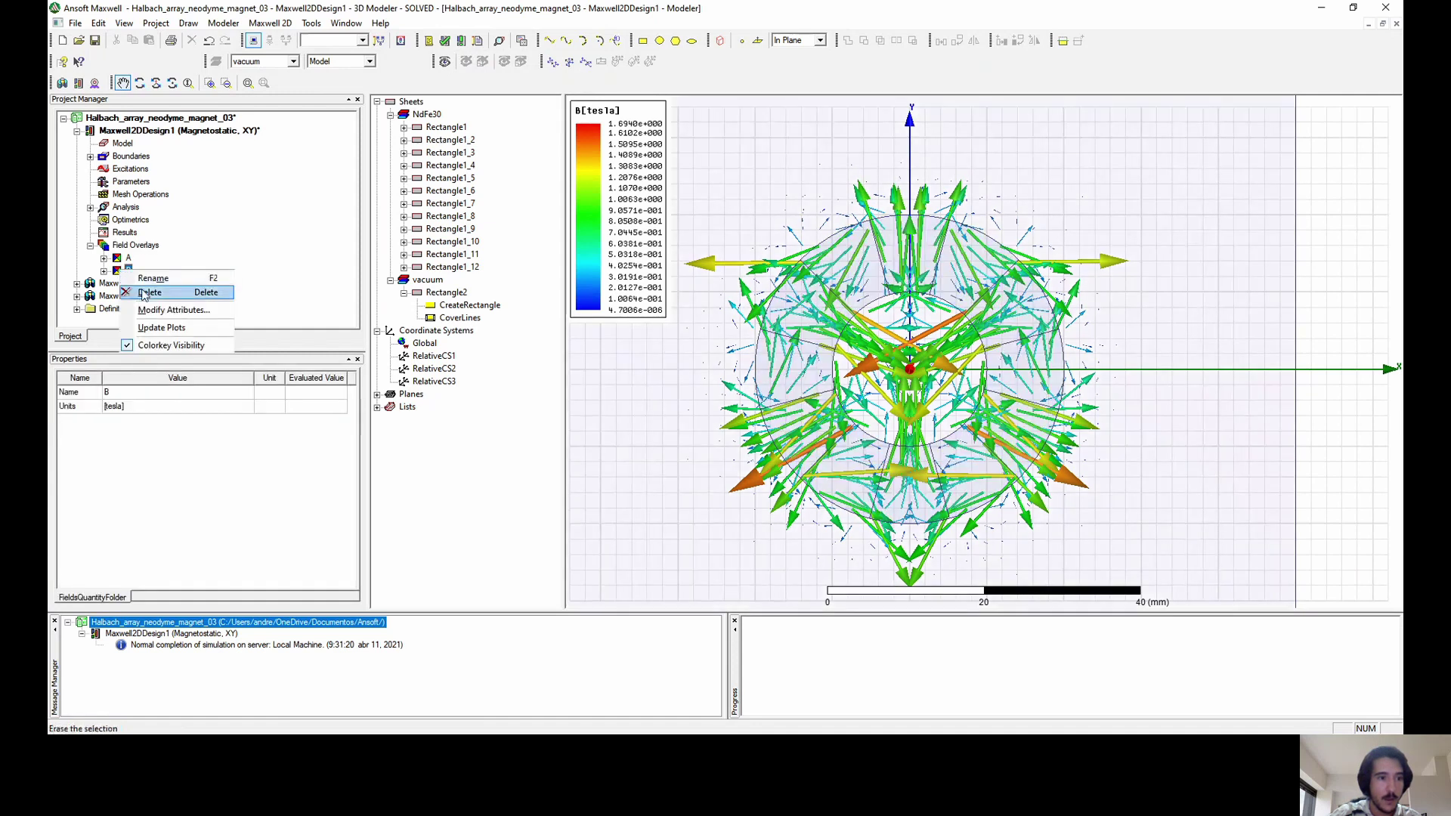
left_click(444, 61)
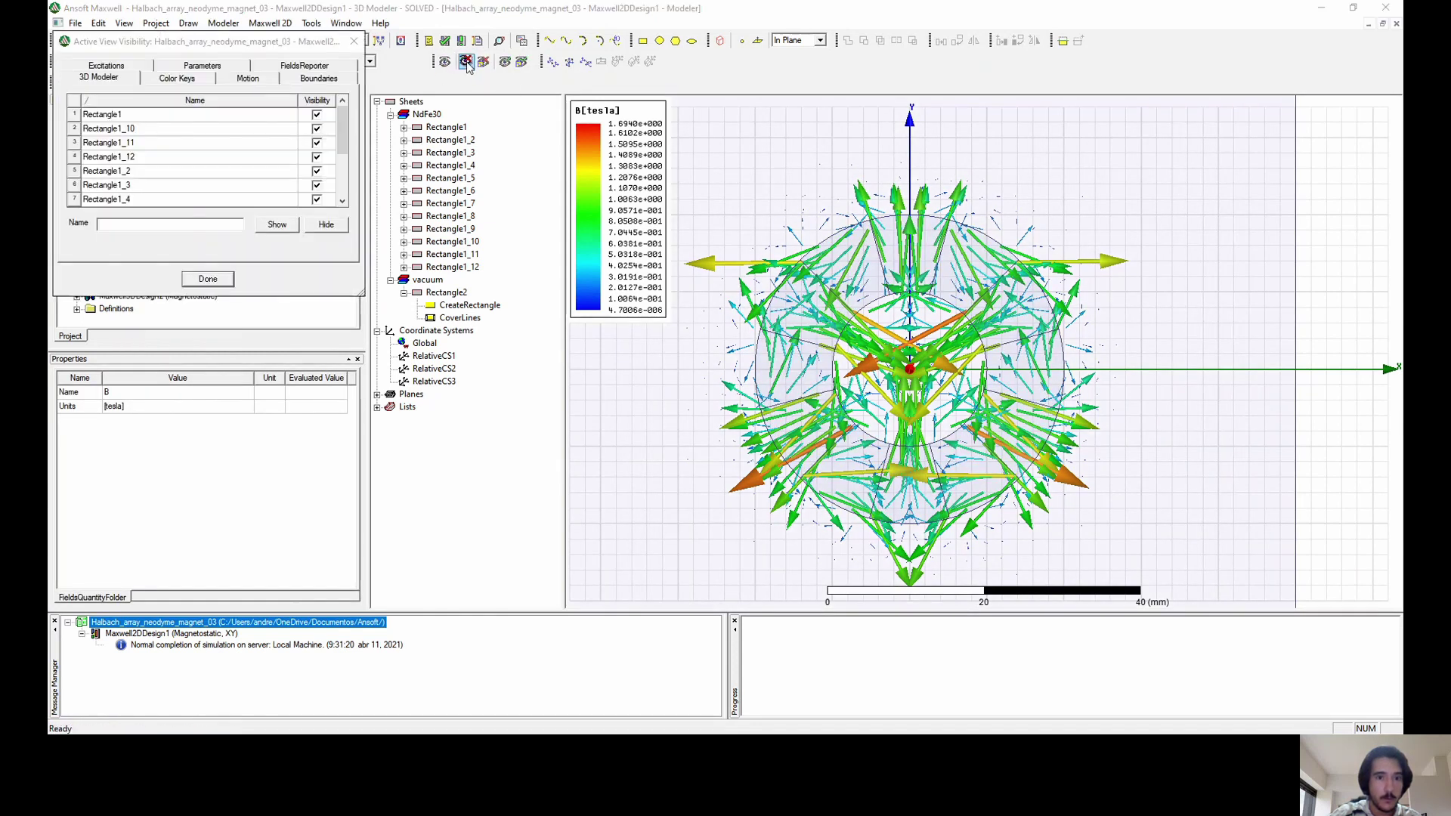
Close the visibility dialog, select all, and configure a B_Vector streamline plot on edges only over AllObjects.
left_click(354, 41)
key("ctrl+a")
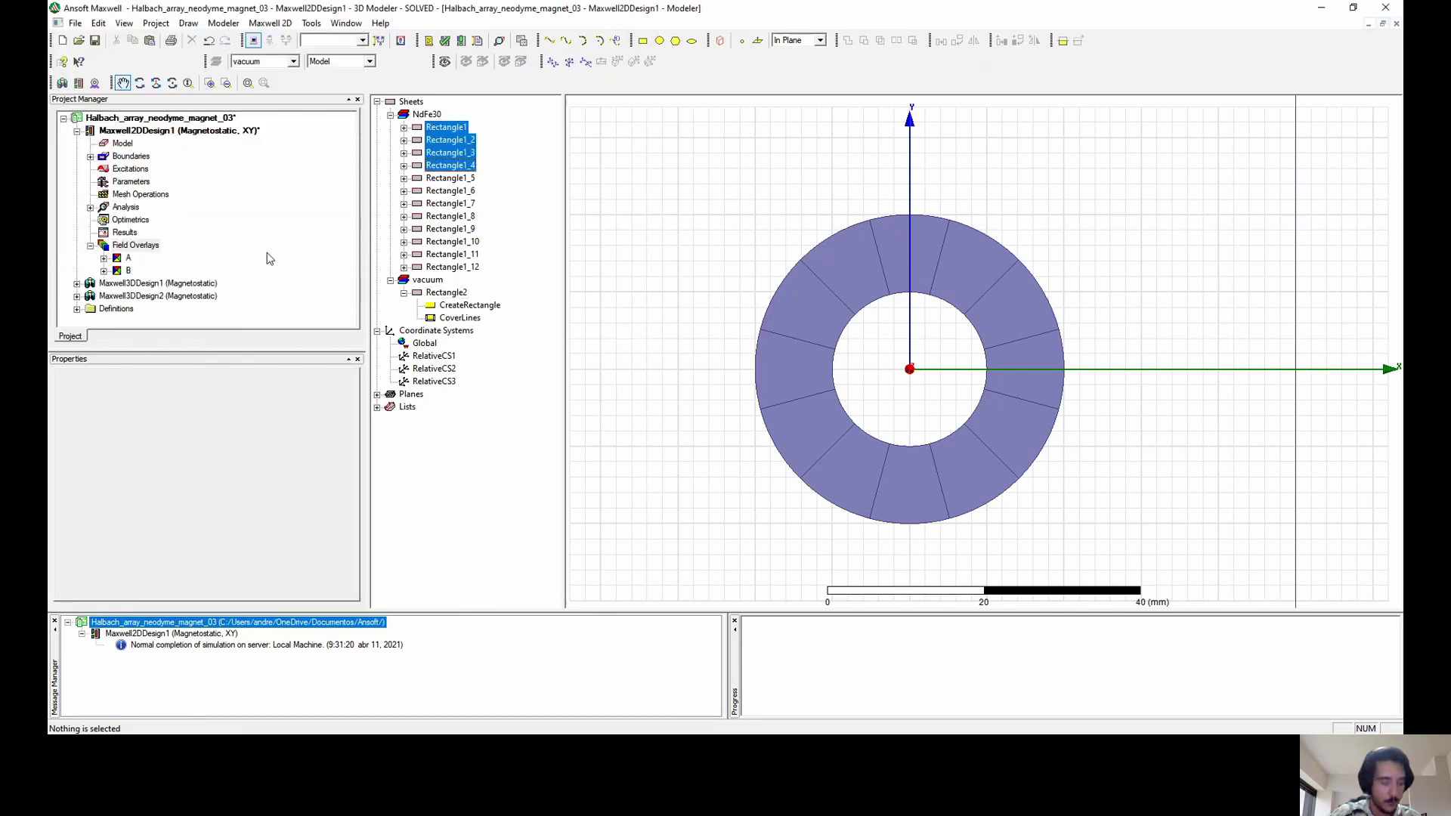
right_click(105, 246)
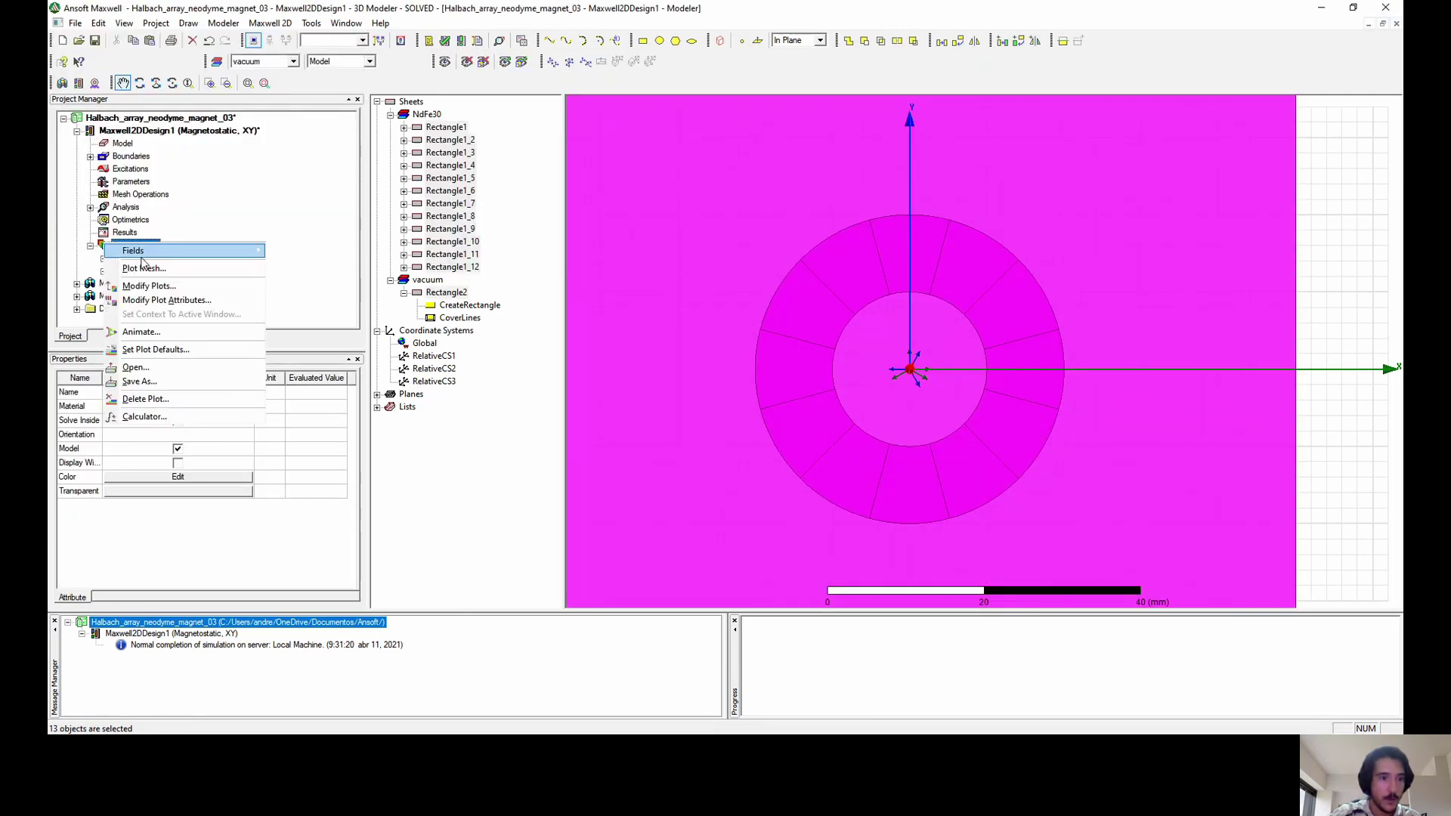
mouse_move(242, 250)
mouse_move(330, 281)
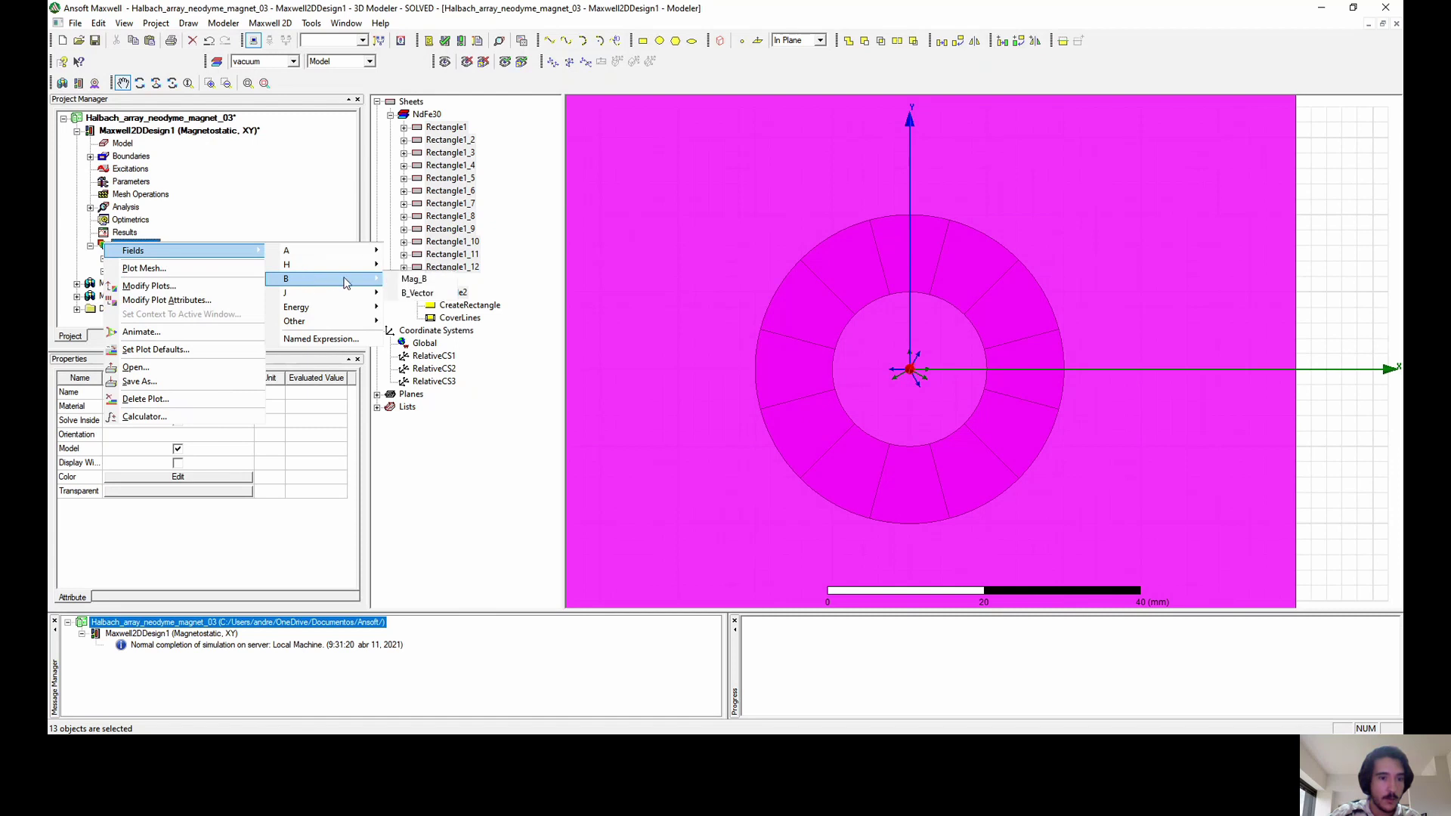
left_click(416, 294)
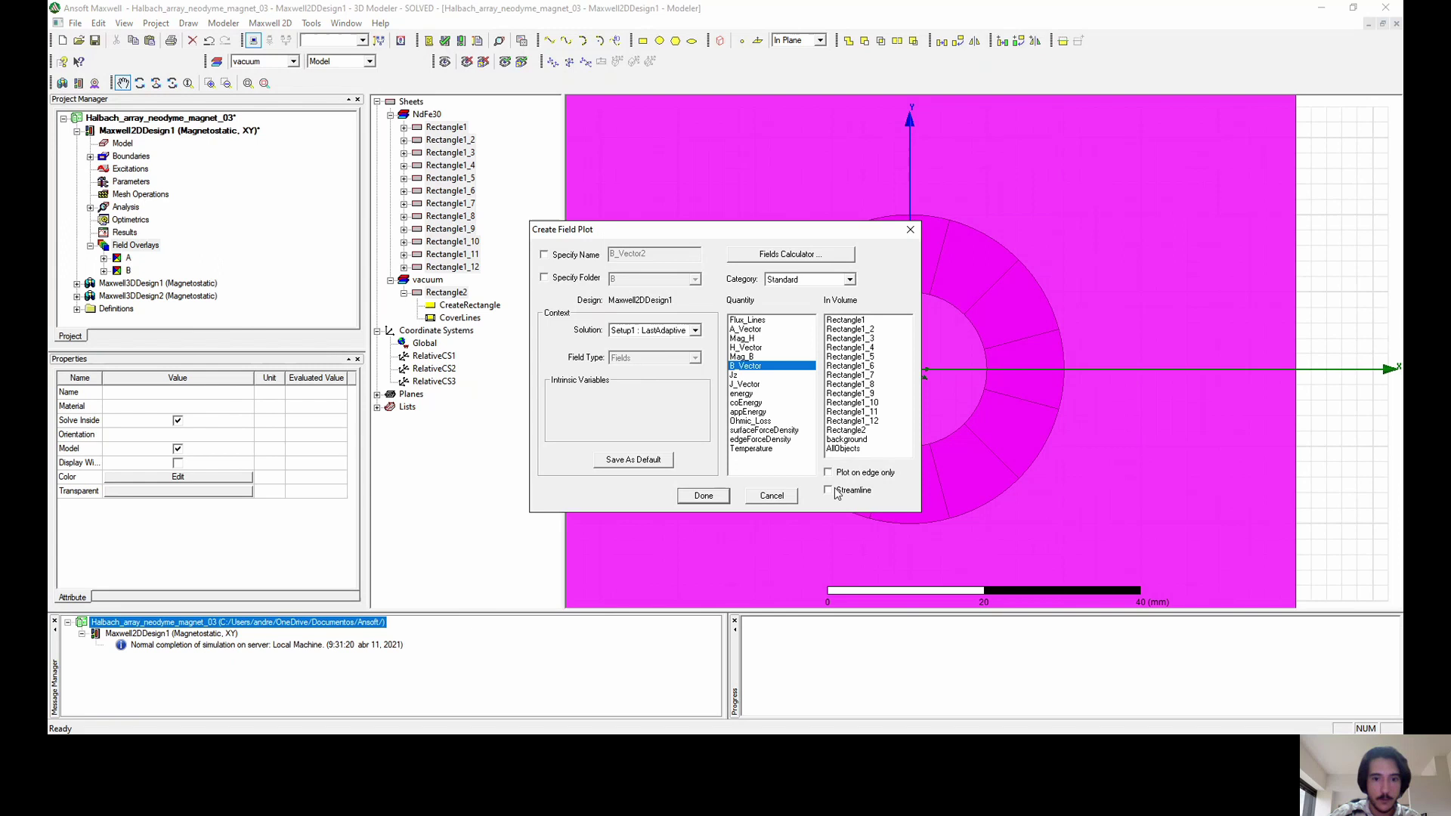
left_click(837, 491)
left_click(845, 450)
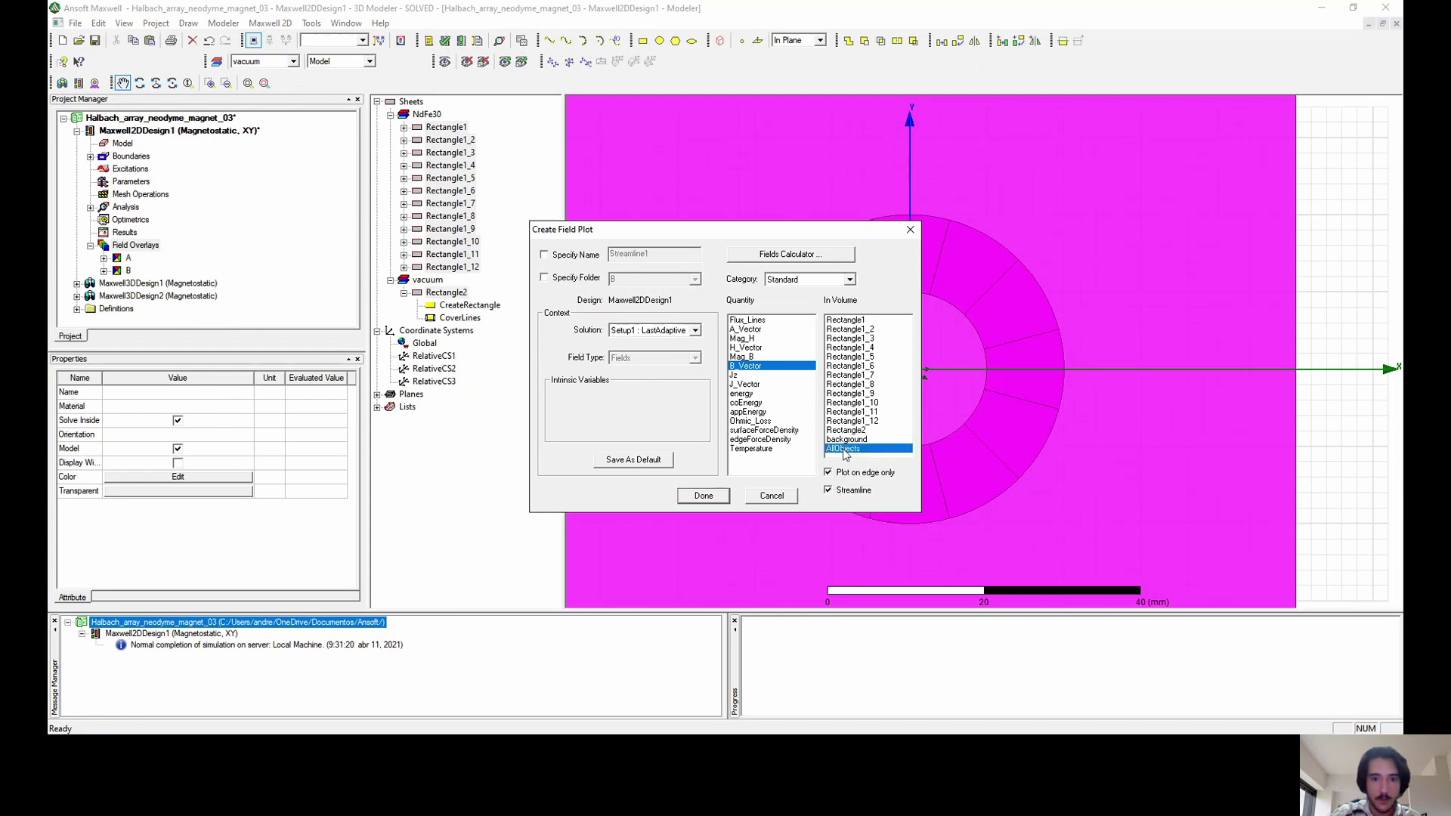
Create the B streamline plot and zoom in and out to inspect the field around the ring.
left_click(702, 496)
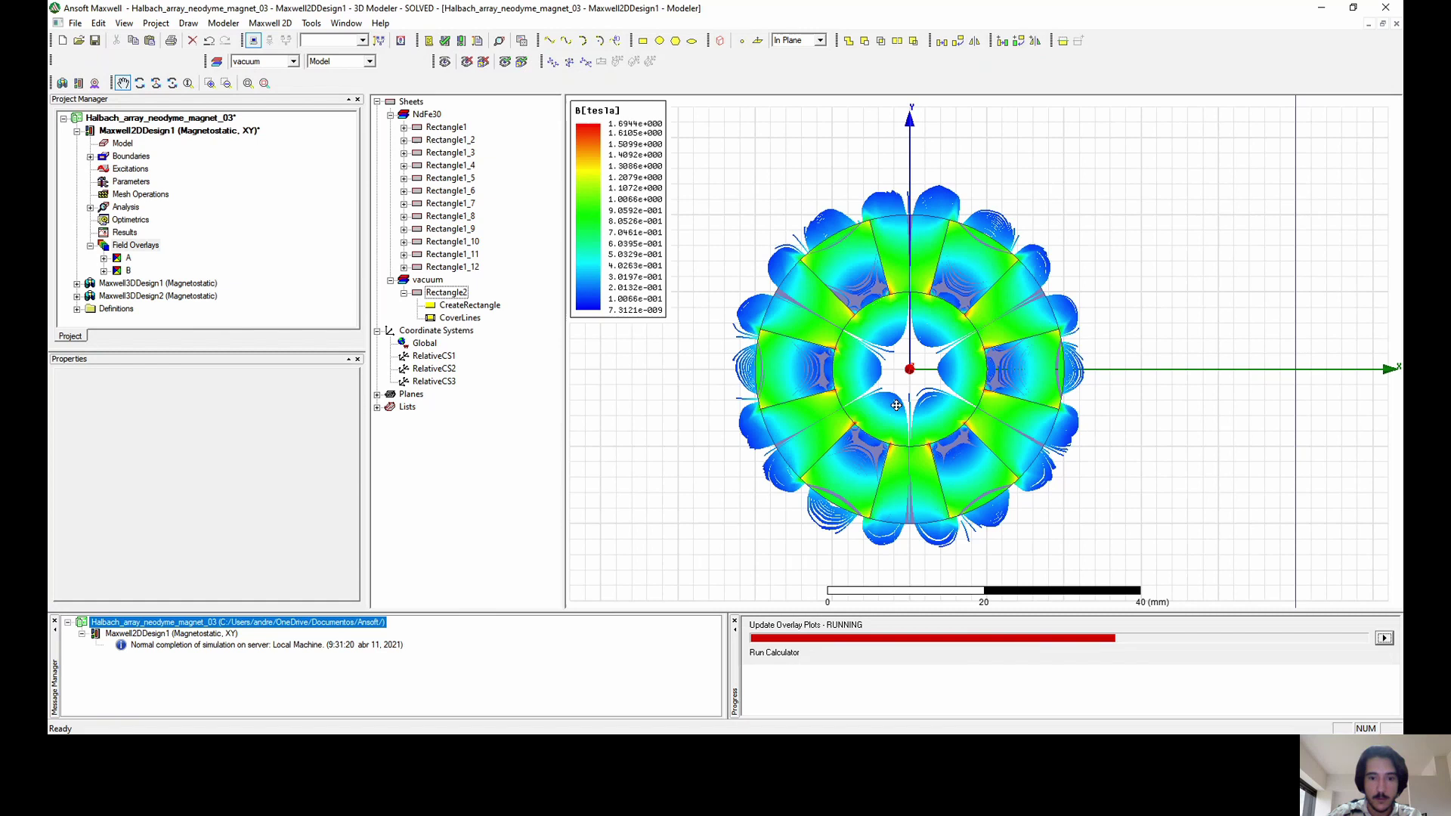
scroll(941, 421, "up", 2)
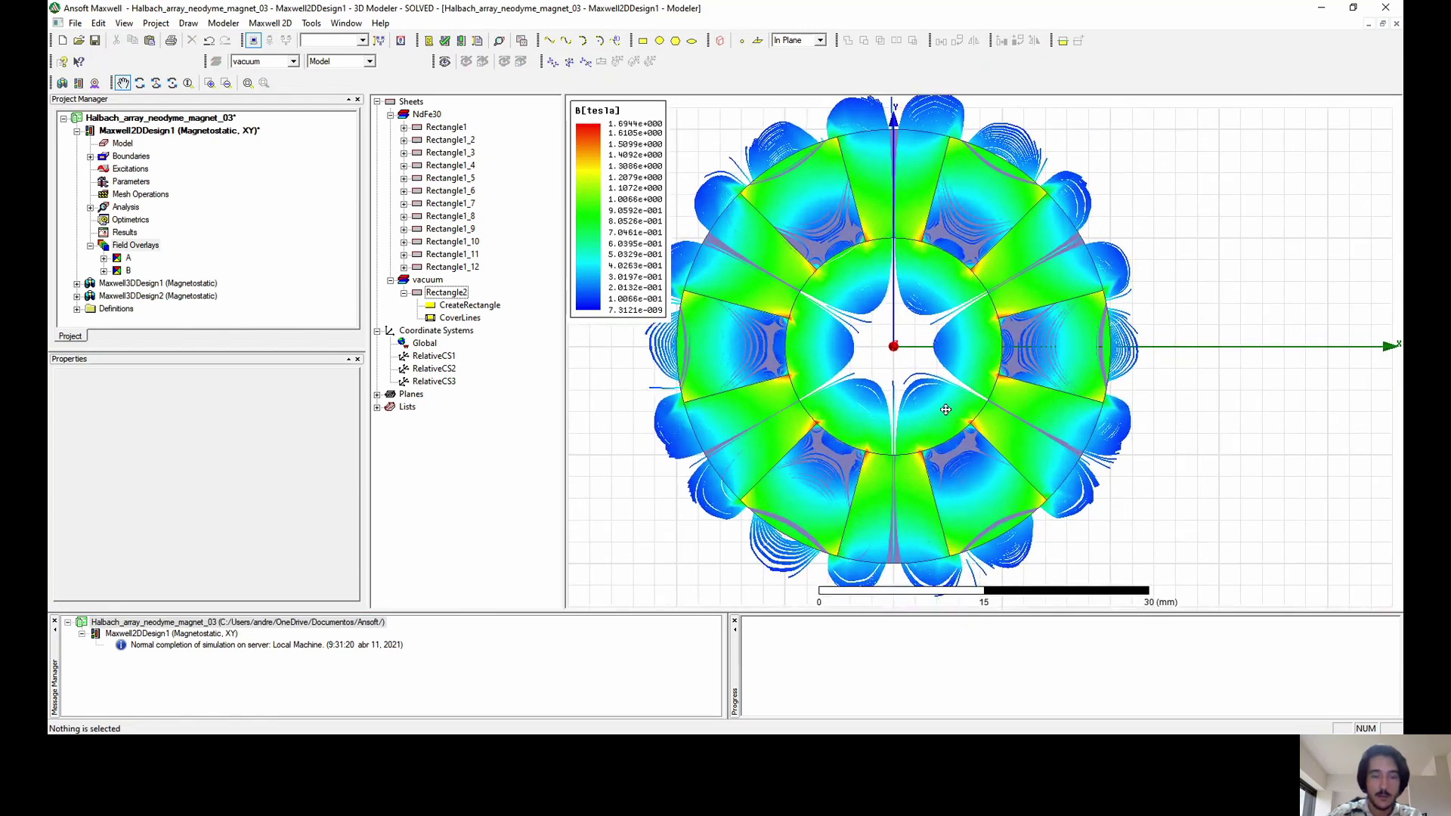
scroll(909, 376, "down", 1)
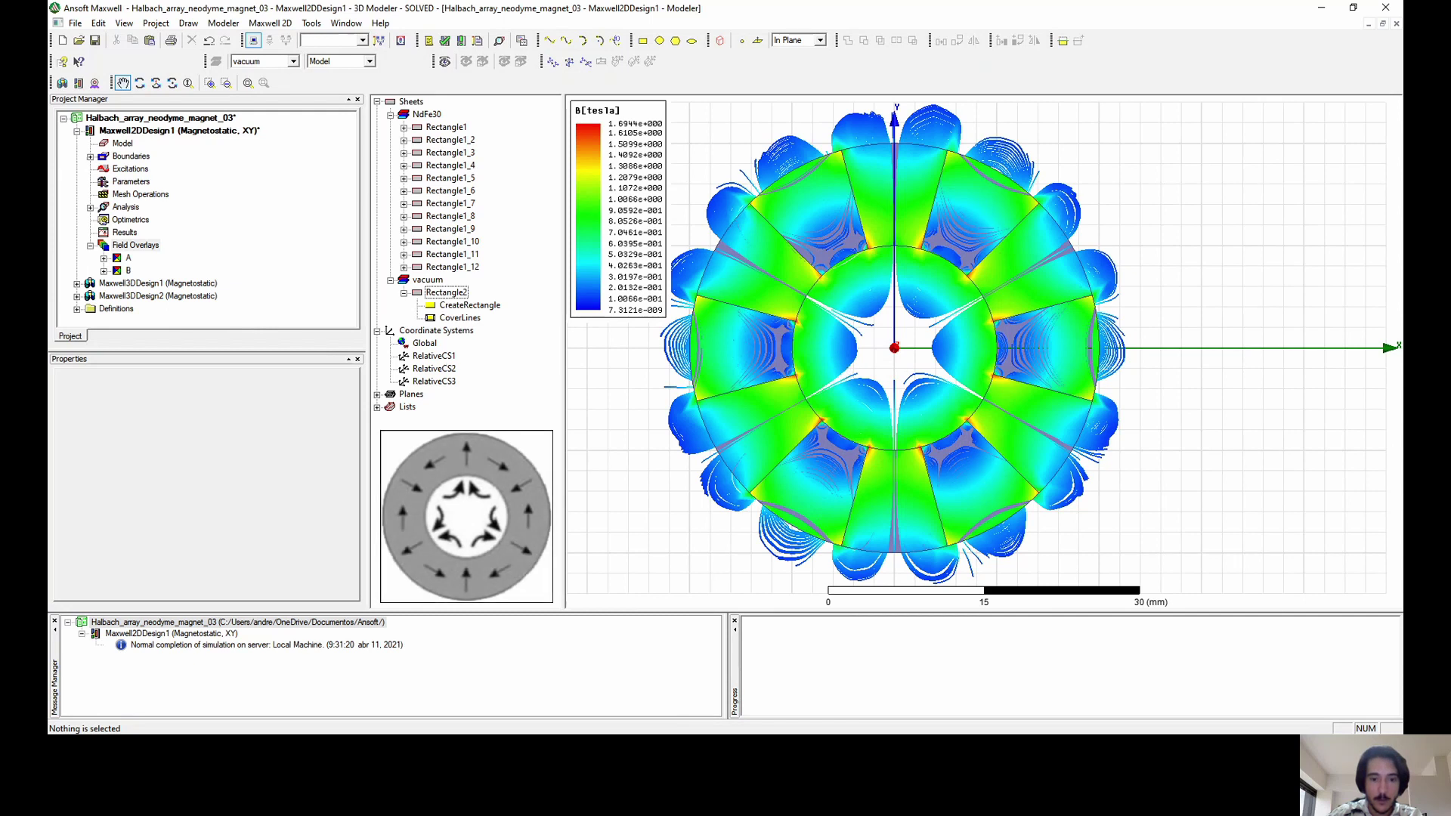
left_click(670, 425)
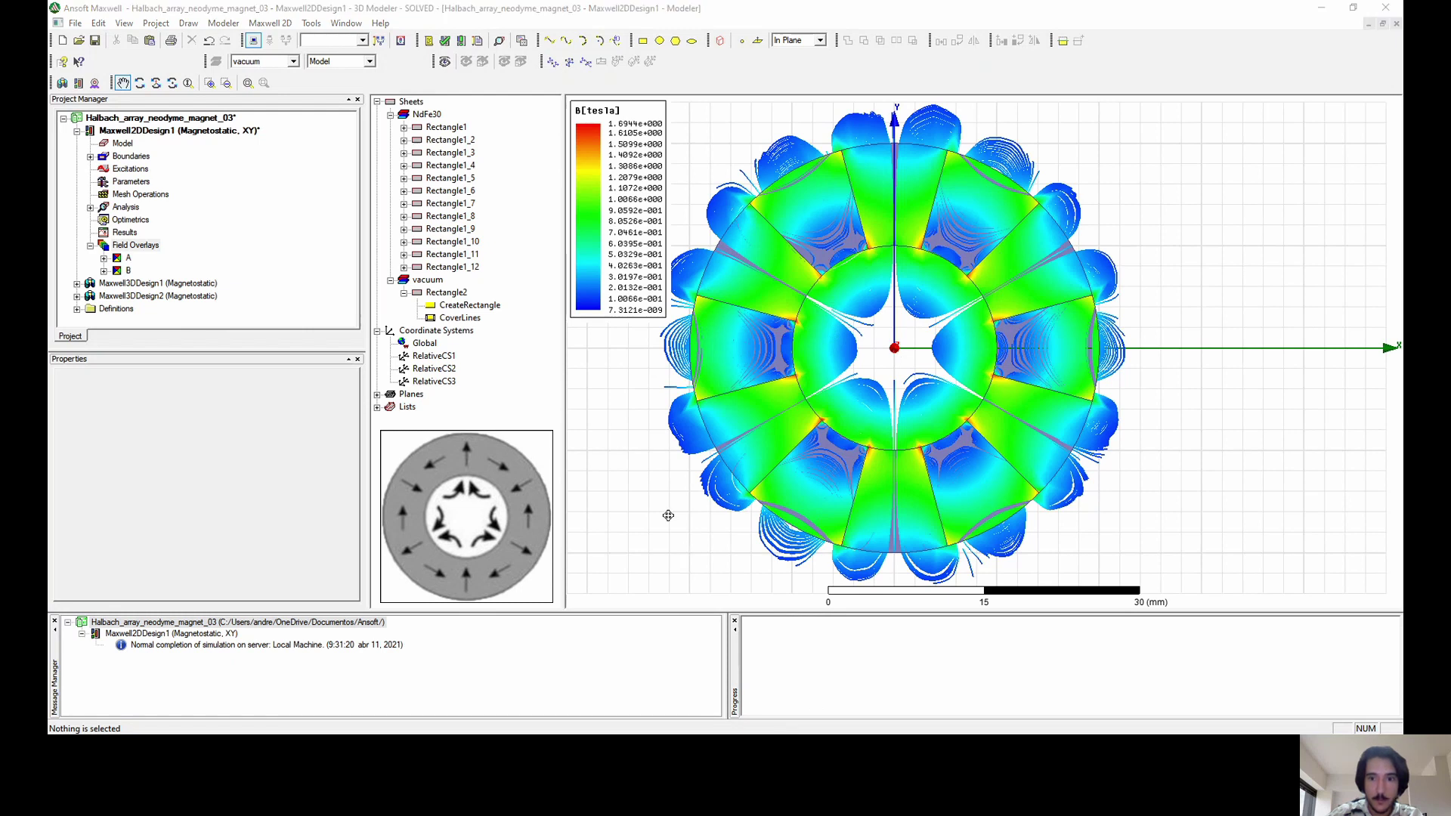
left_click(651, 489)
left_click(677, 355)
left_click(652, 417)
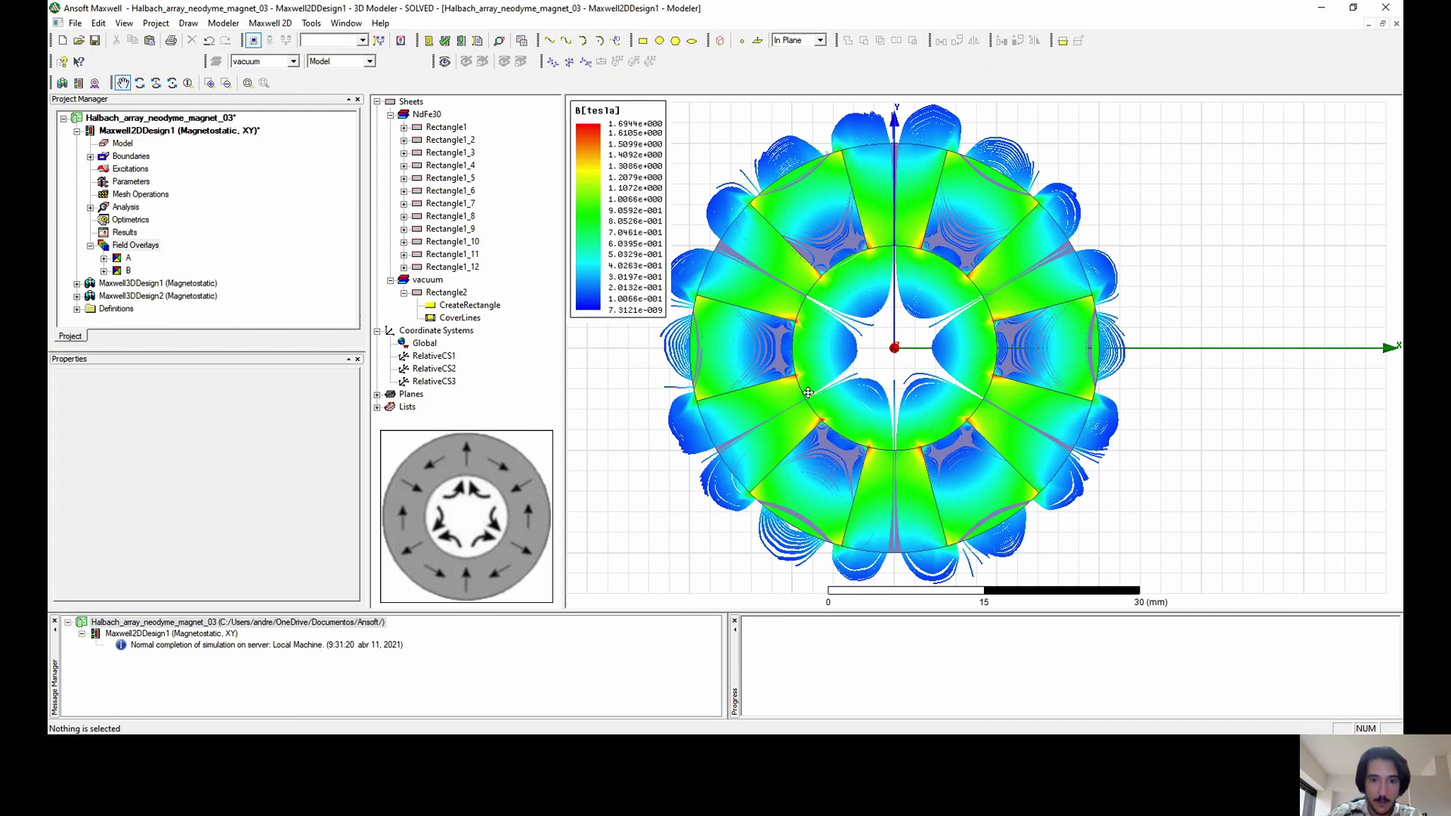
scroll(818, 389, "up", 1)
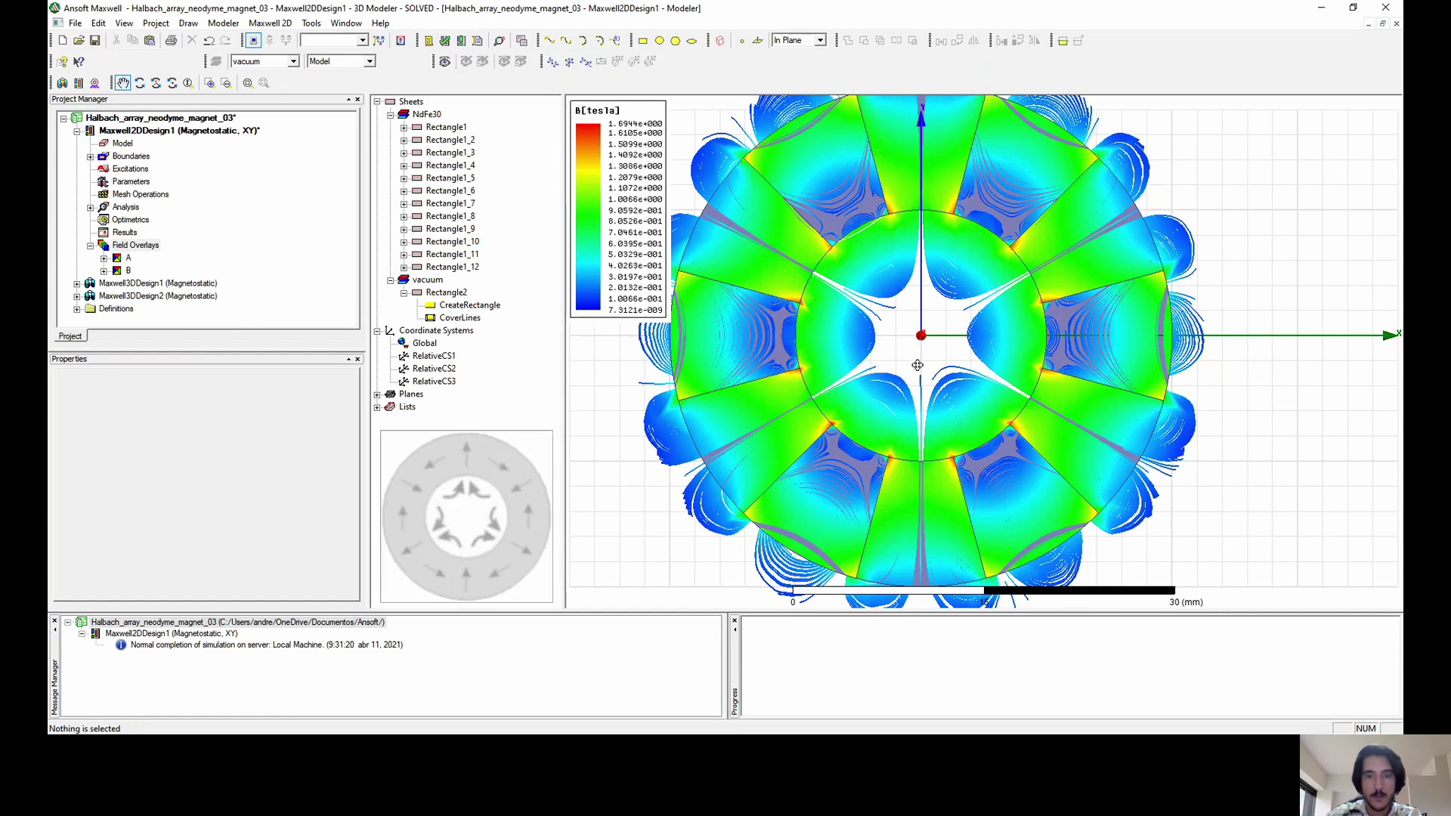
scroll(917, 365, "down", 2)
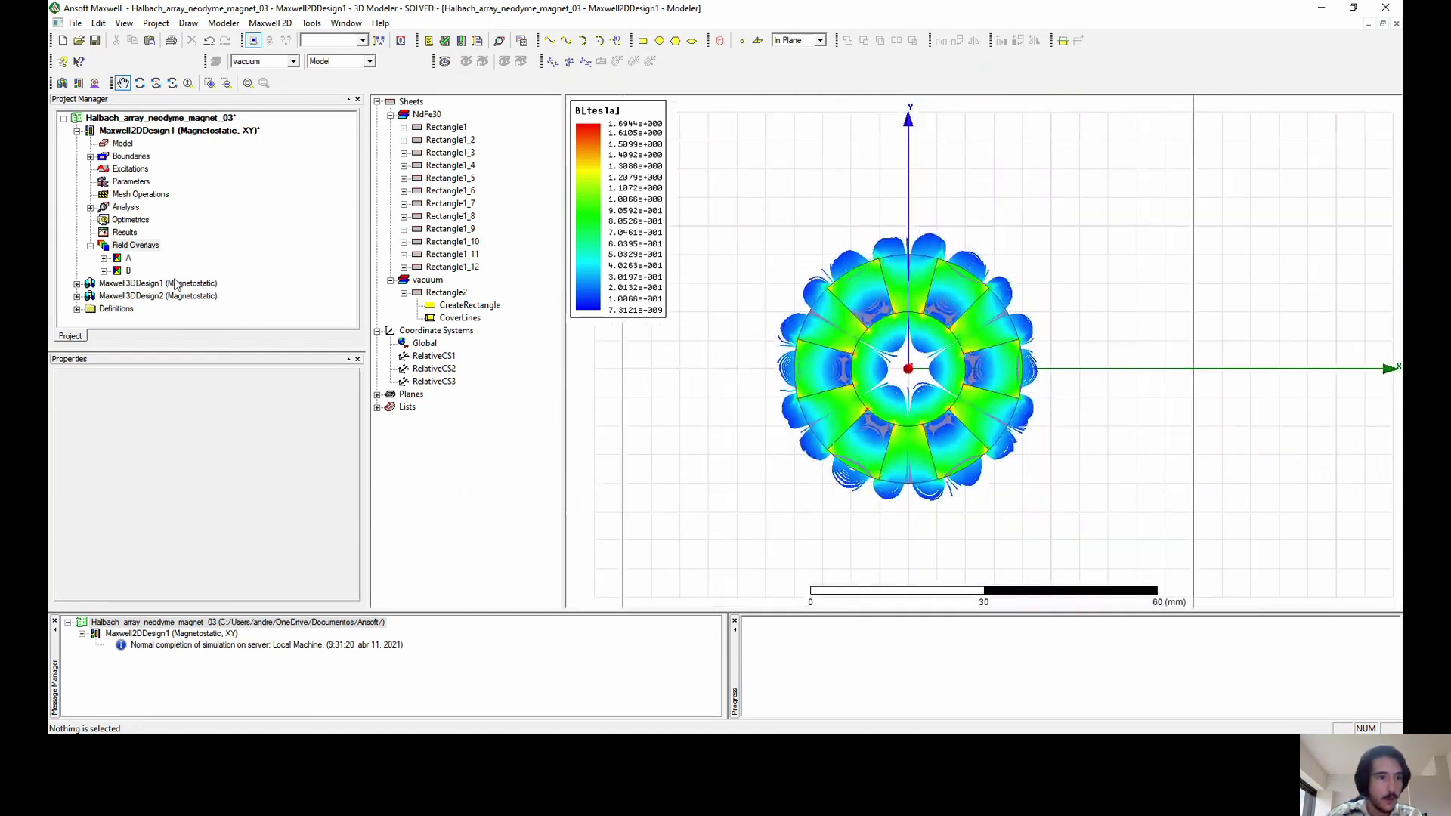
Hide the B_Vector1 and Streamline1 plots under Field Overlays > B, then collapse Maxwell2DDesign1.
right_click(117, 272)
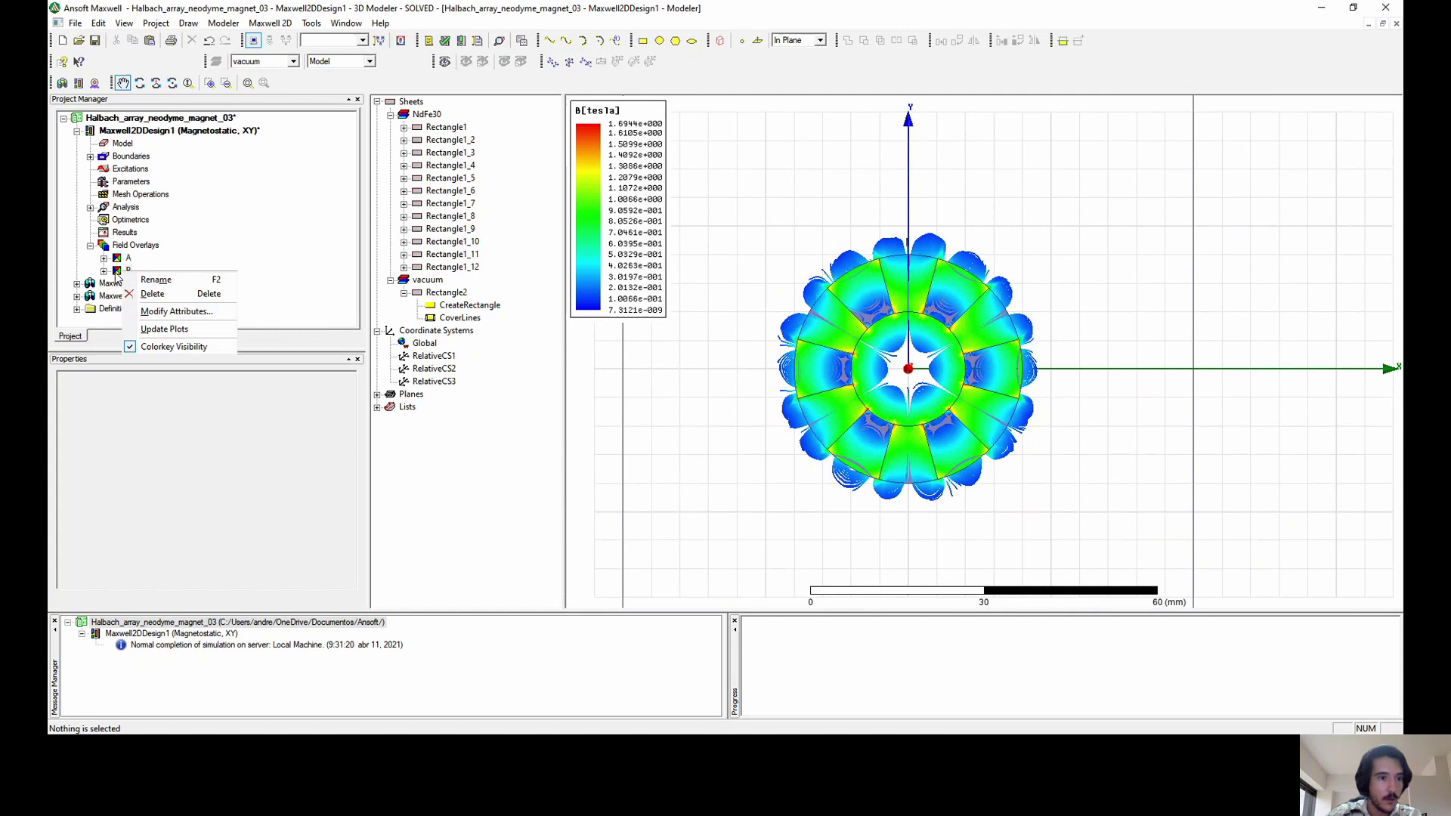
double_click(117, 274)
left_click(151, 283)
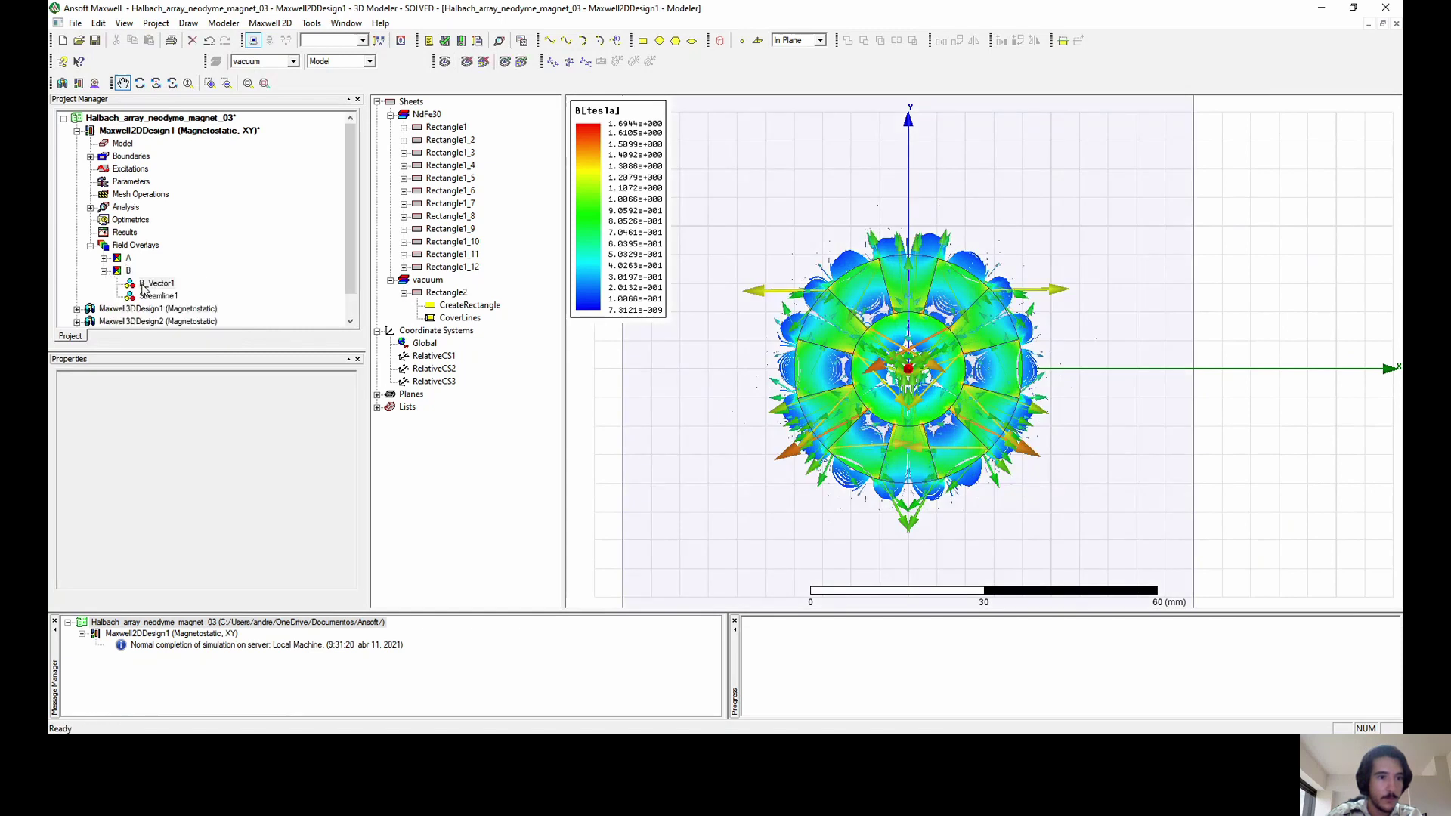
left_click(466, 62)
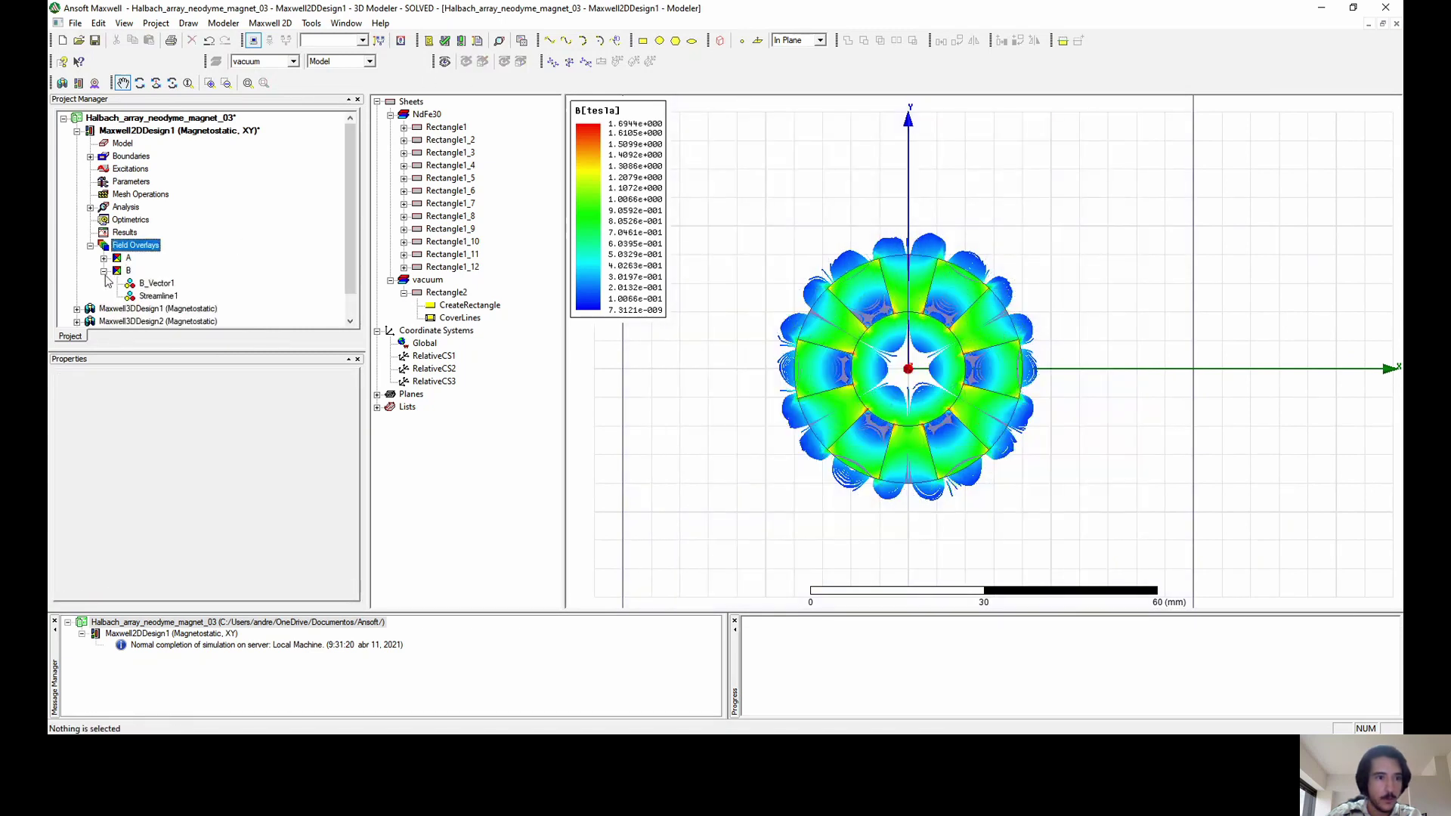
left_click(151, 295)
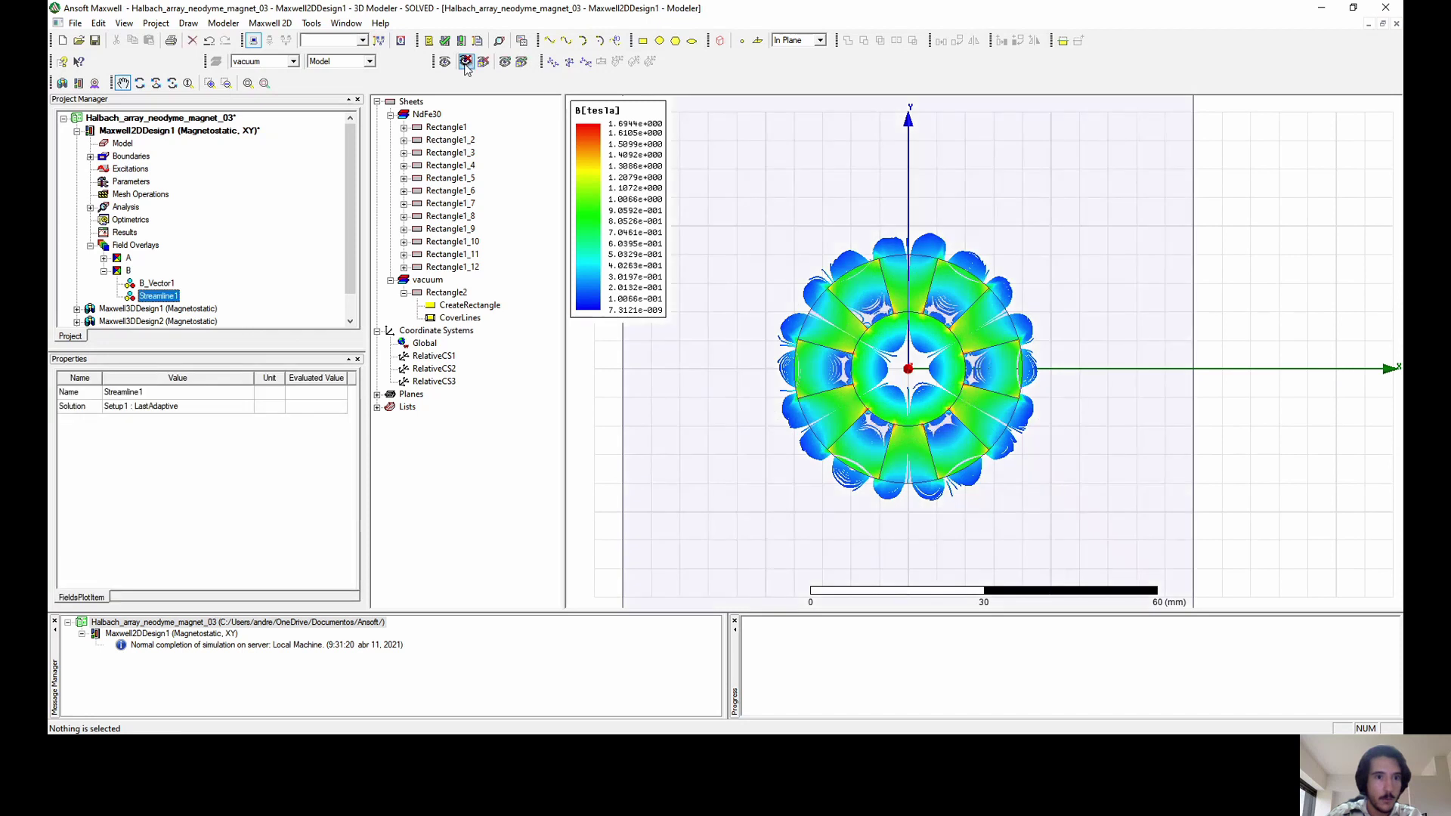
left_click(466, 61)
scroll(738, 381, "down", 2)
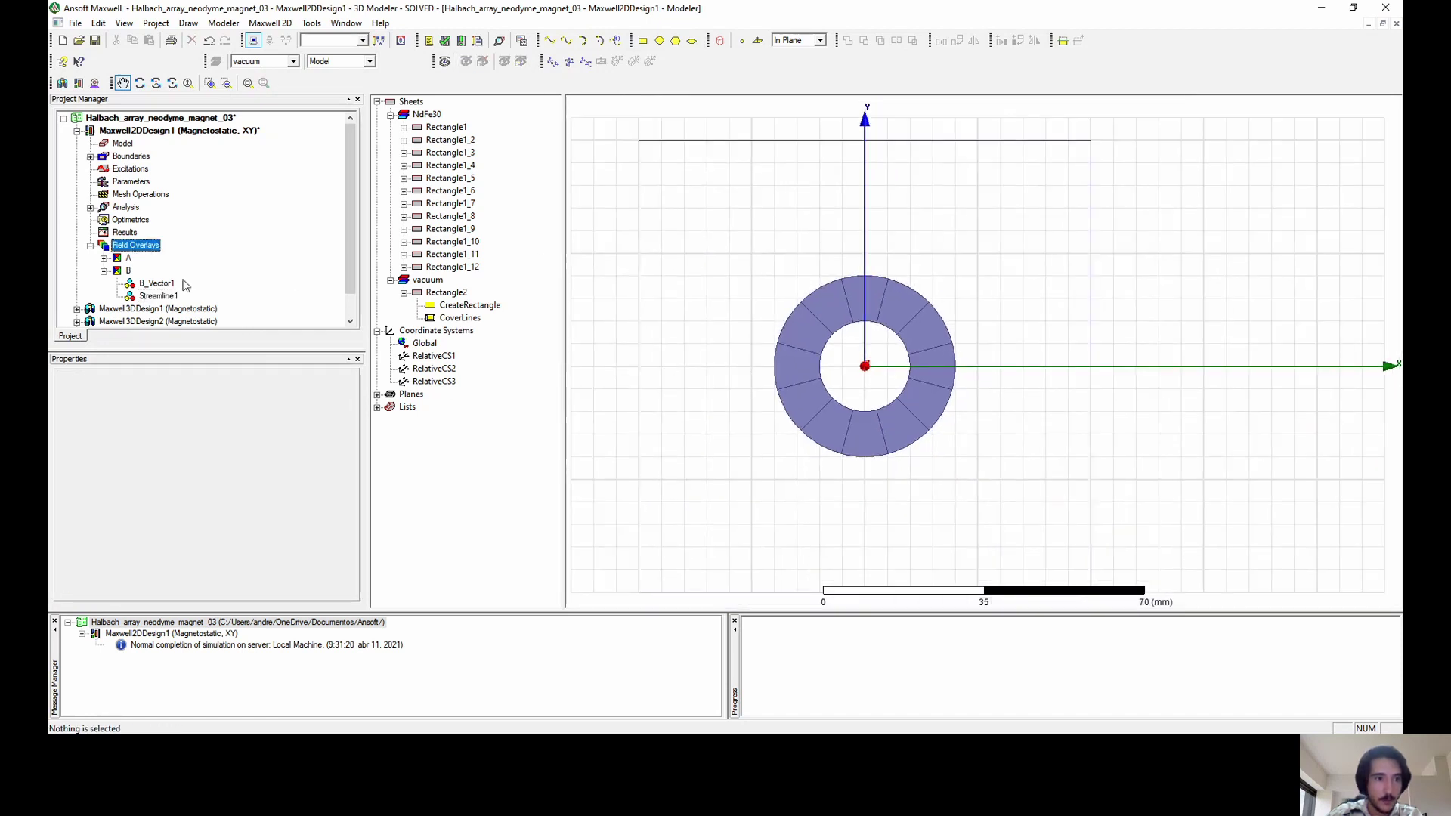
left_click(76, 131)
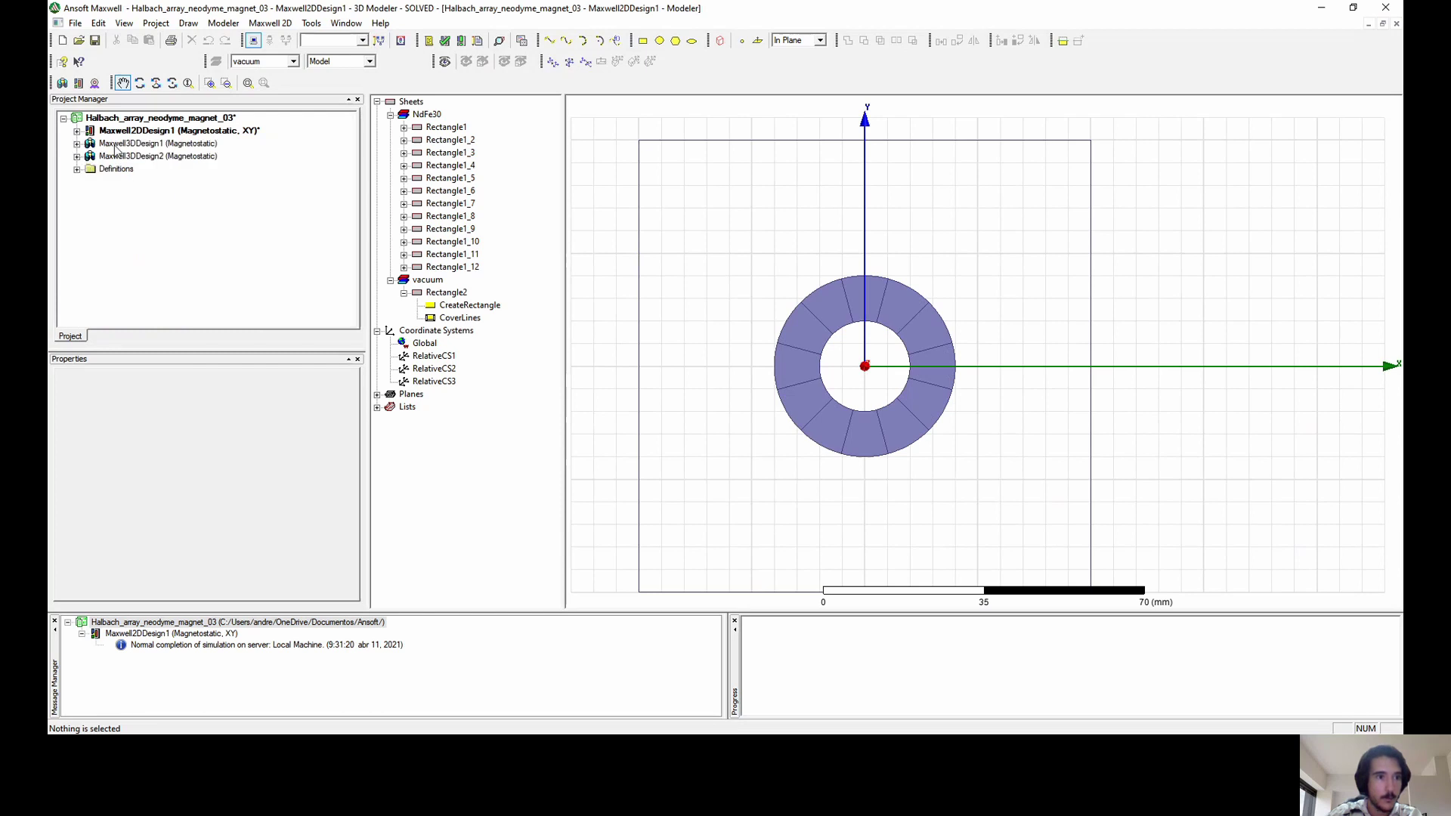
Open Maxwell3DDesign2, select all 13 objects and add a solution setup with default settings.
double_click(148, 157)
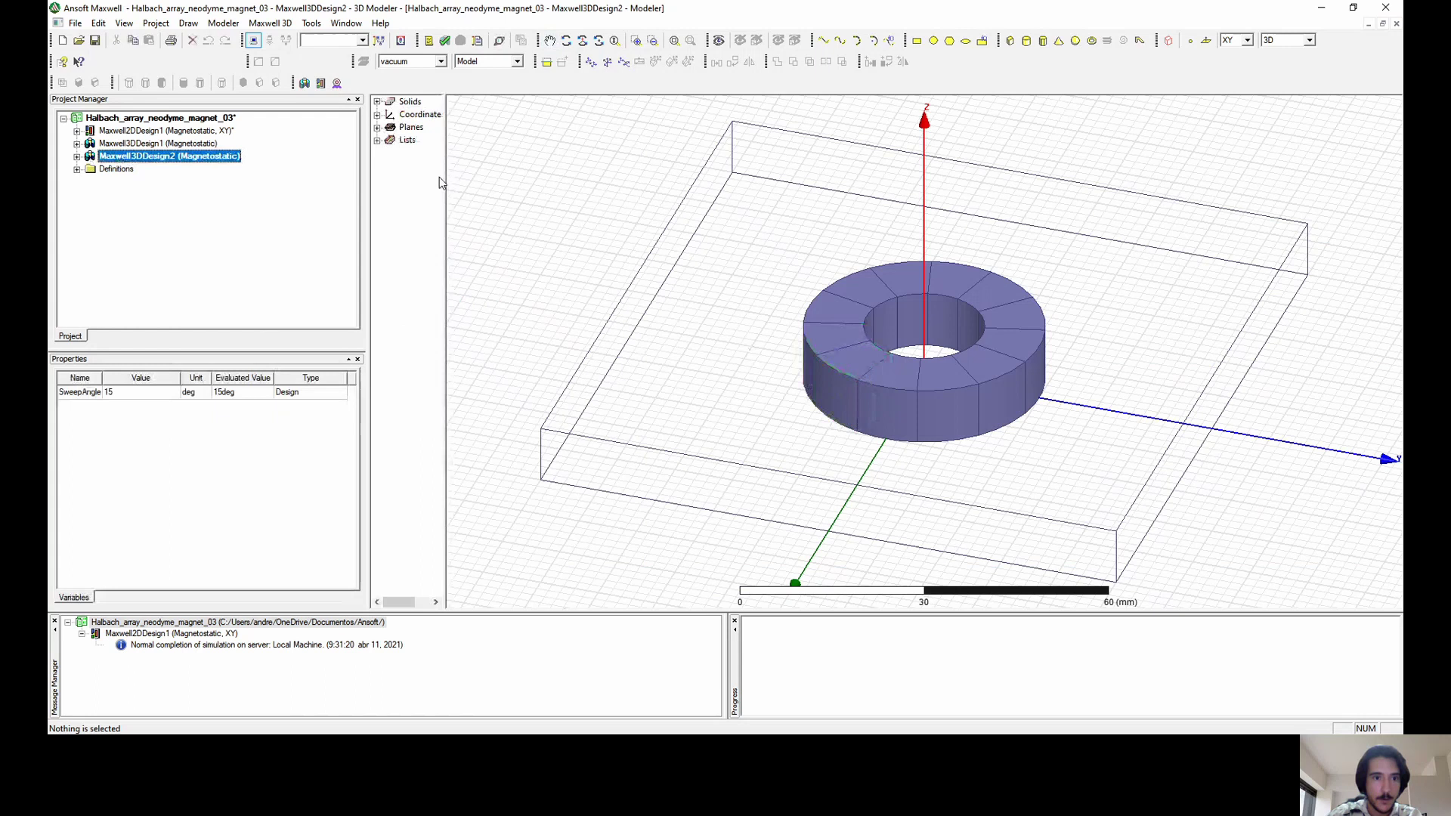
left_click_drag(445, 182, 521, 174)
left_click(377, 101)
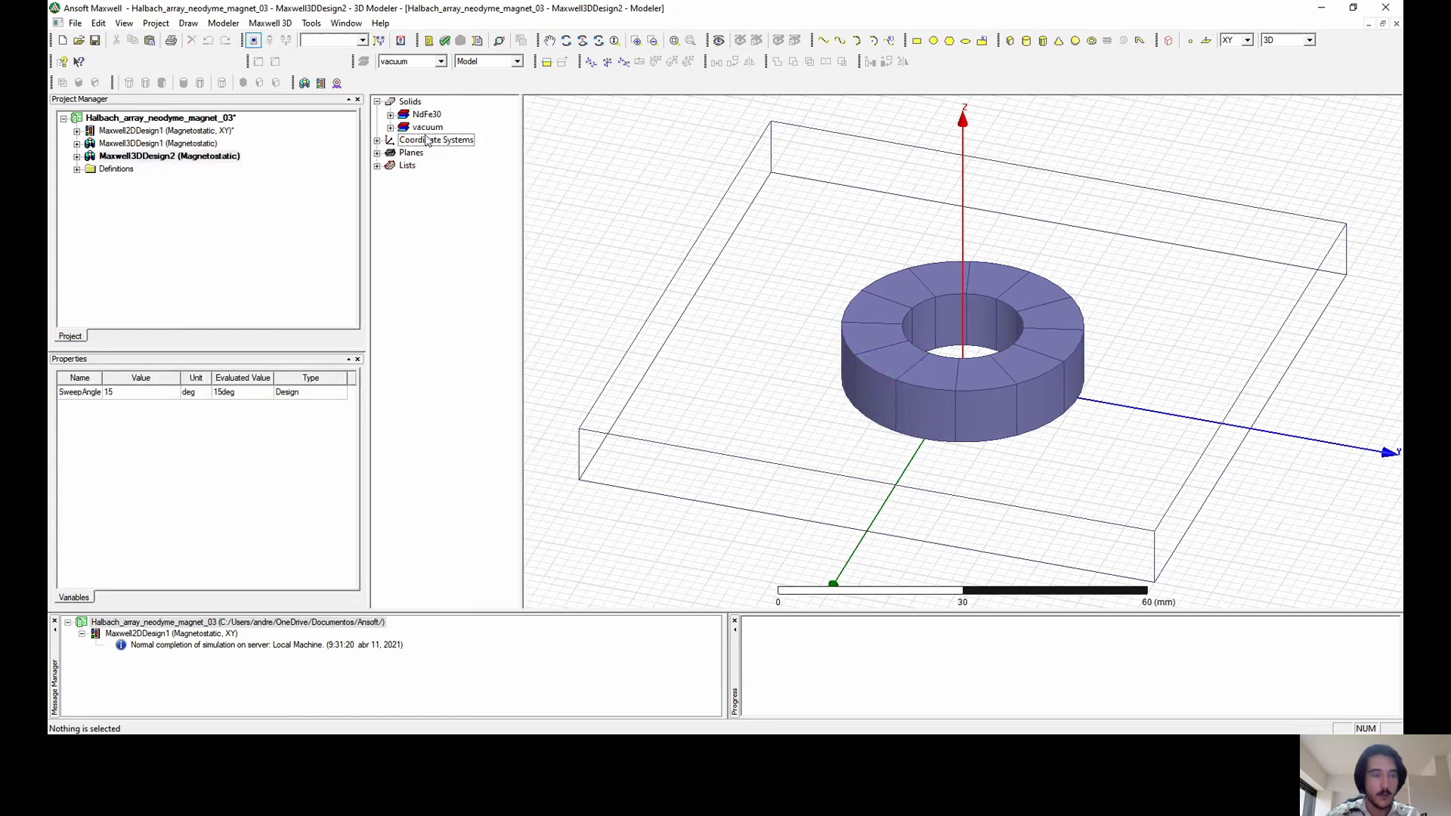
key("ctrl+a")
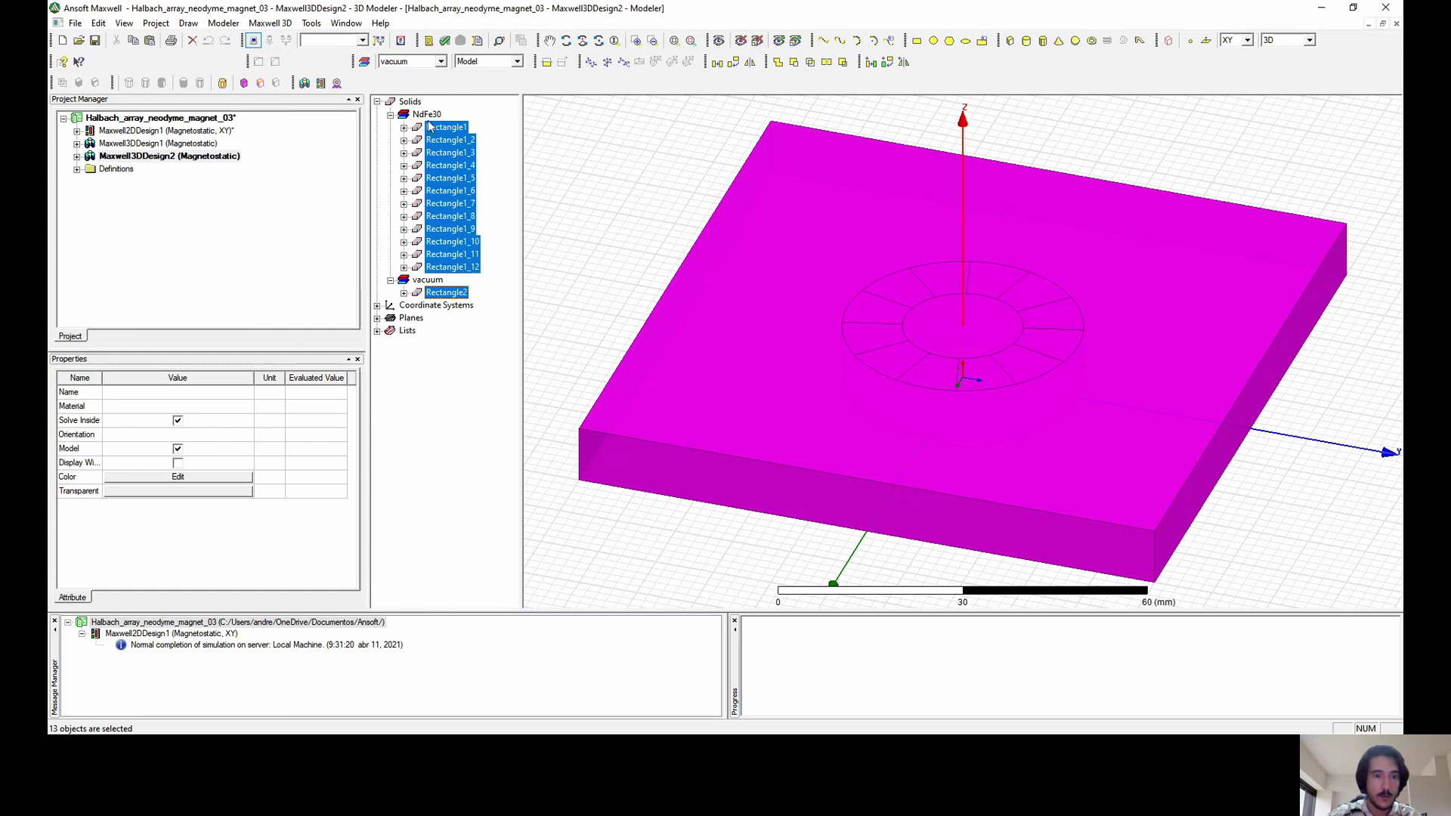
left_click(499, 40)
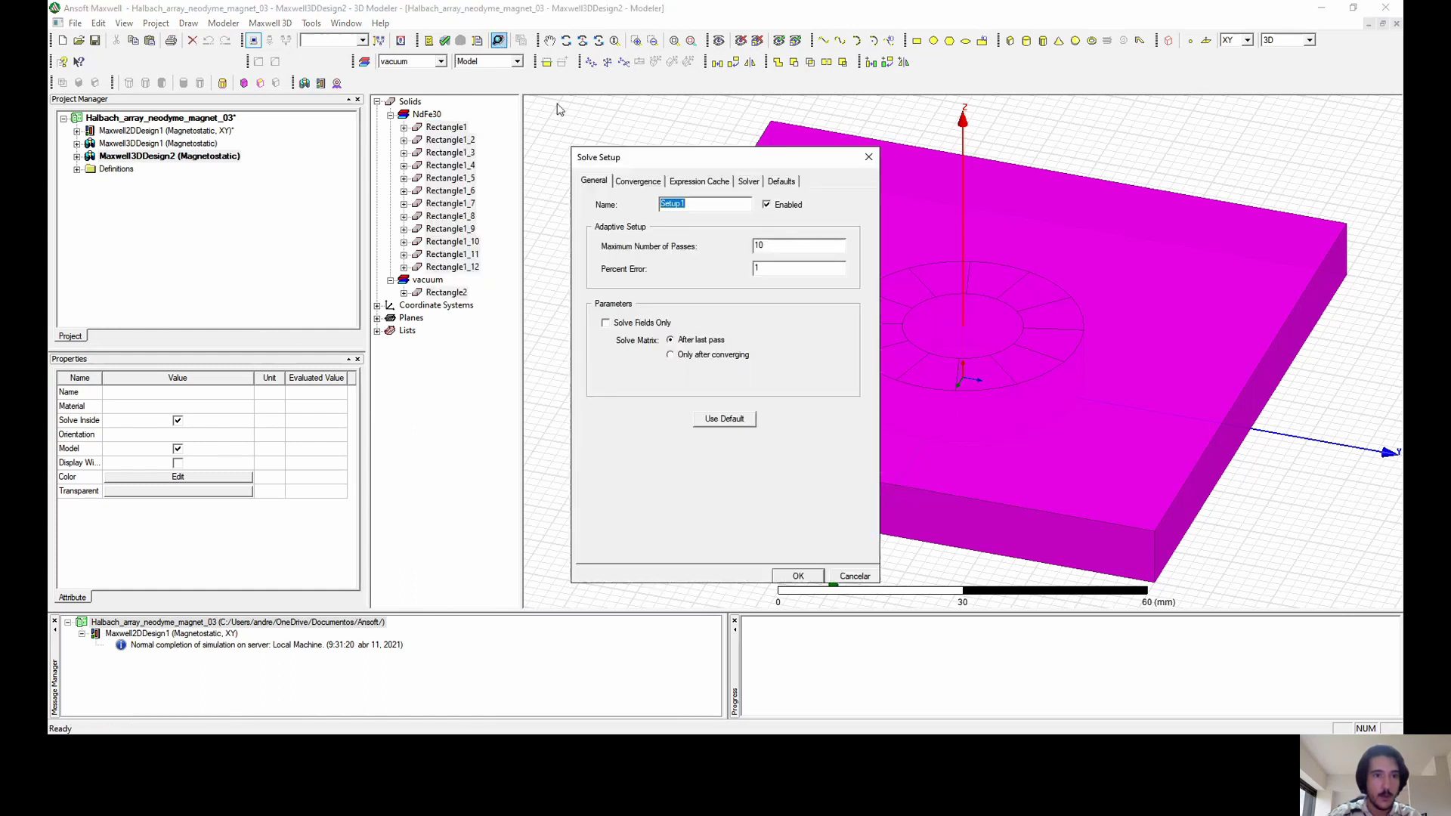
left_click(816, 578)
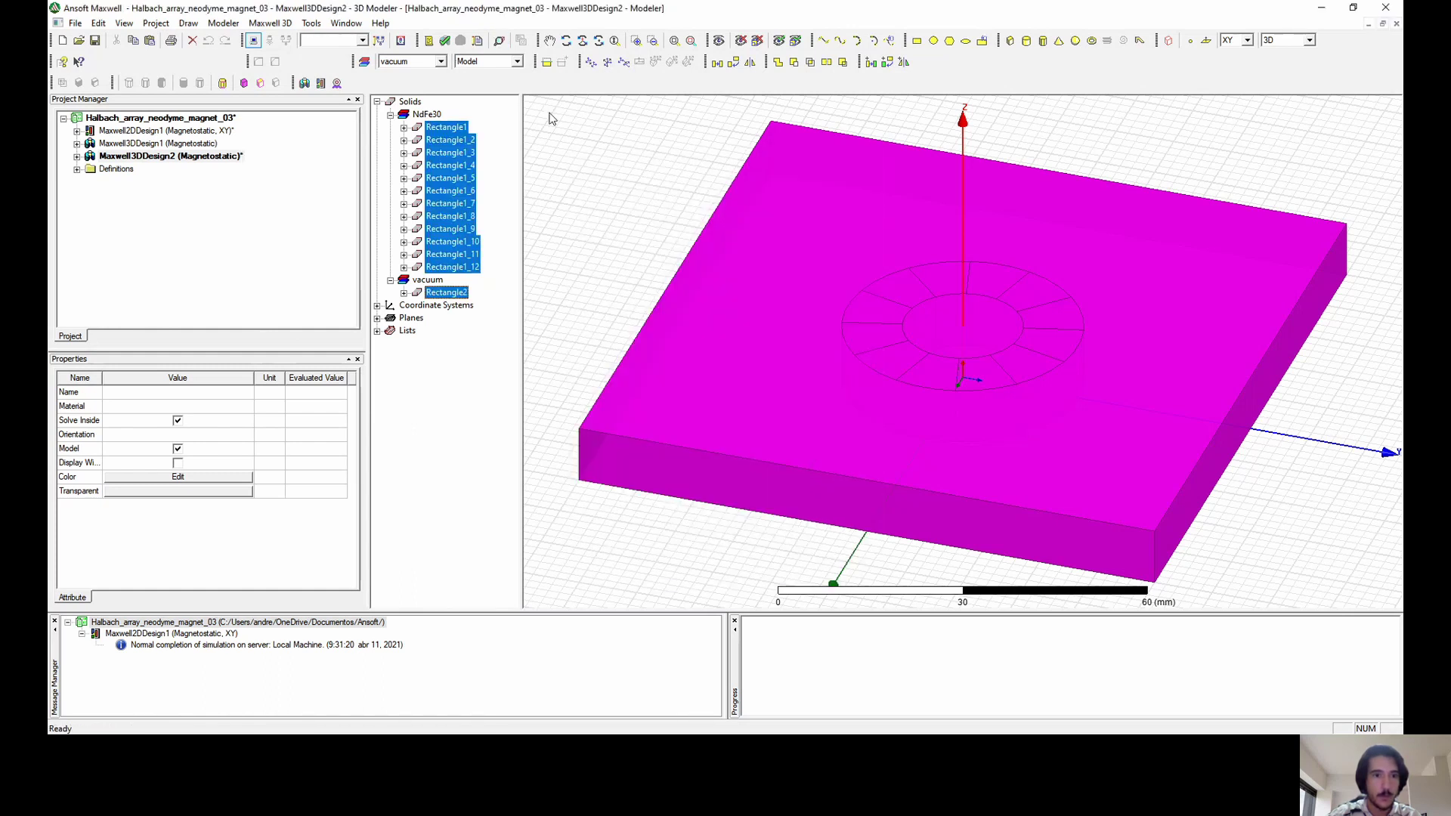
Validate the 3D design and run Analyze All to solve it.
left_click(482, 389)
left_click(444, 40)
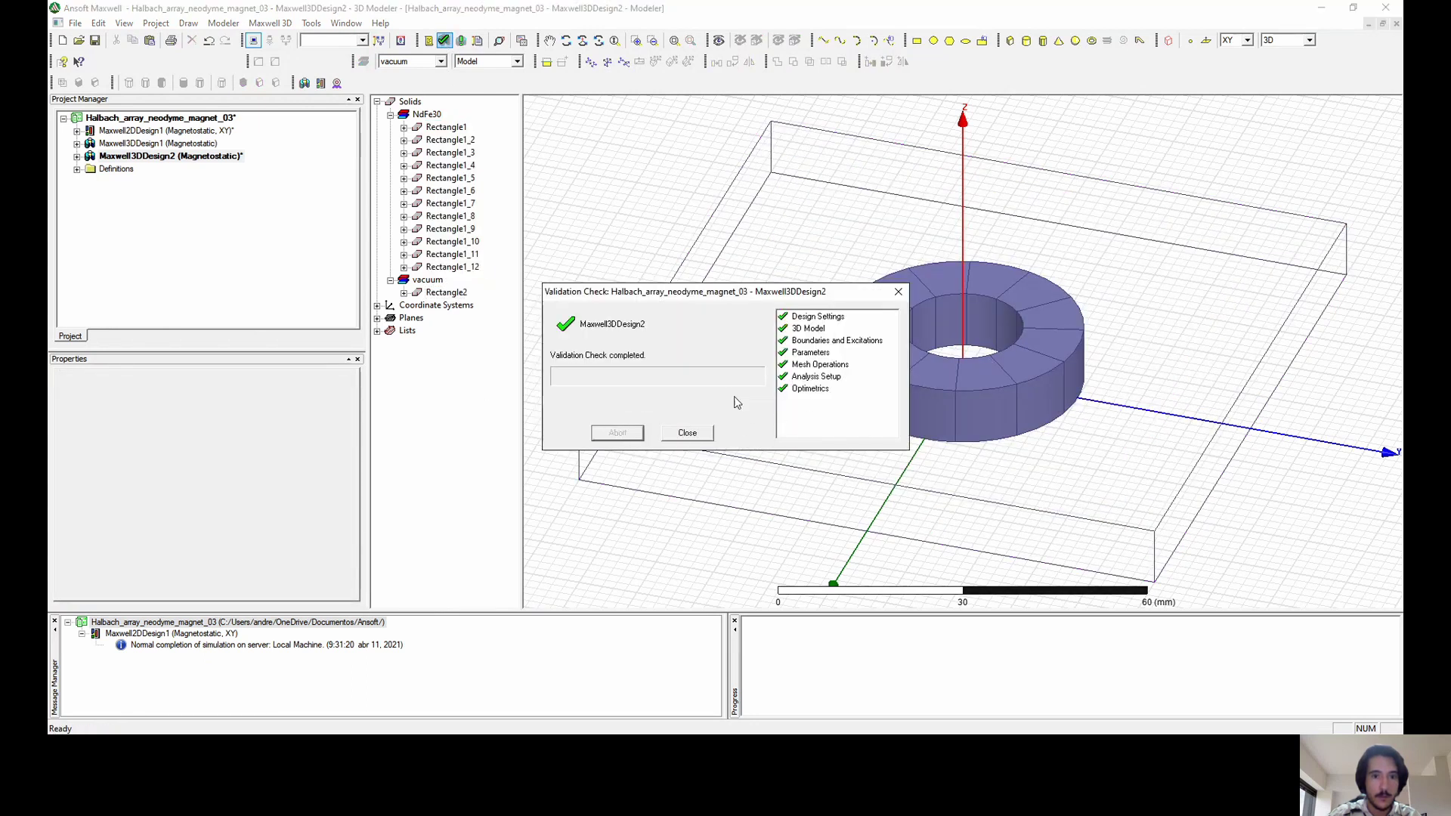
left_click(687, 432)
left_click(460, 40)
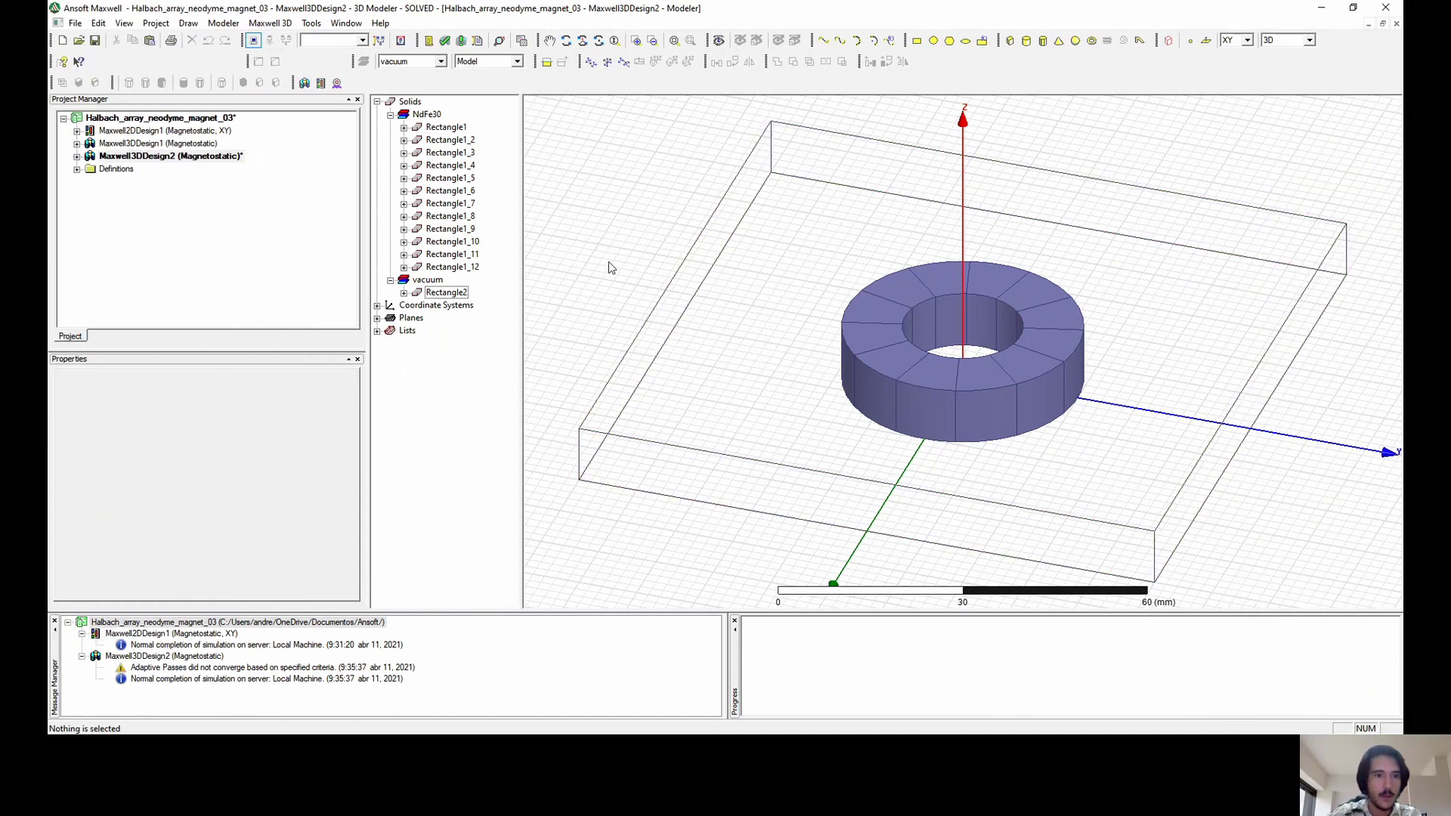
Select the Global:XY plane in Maxwell3DDesign2 and create a Fields > B > Mag_B overlay on it.
scroll(641, 215, "down", 1)
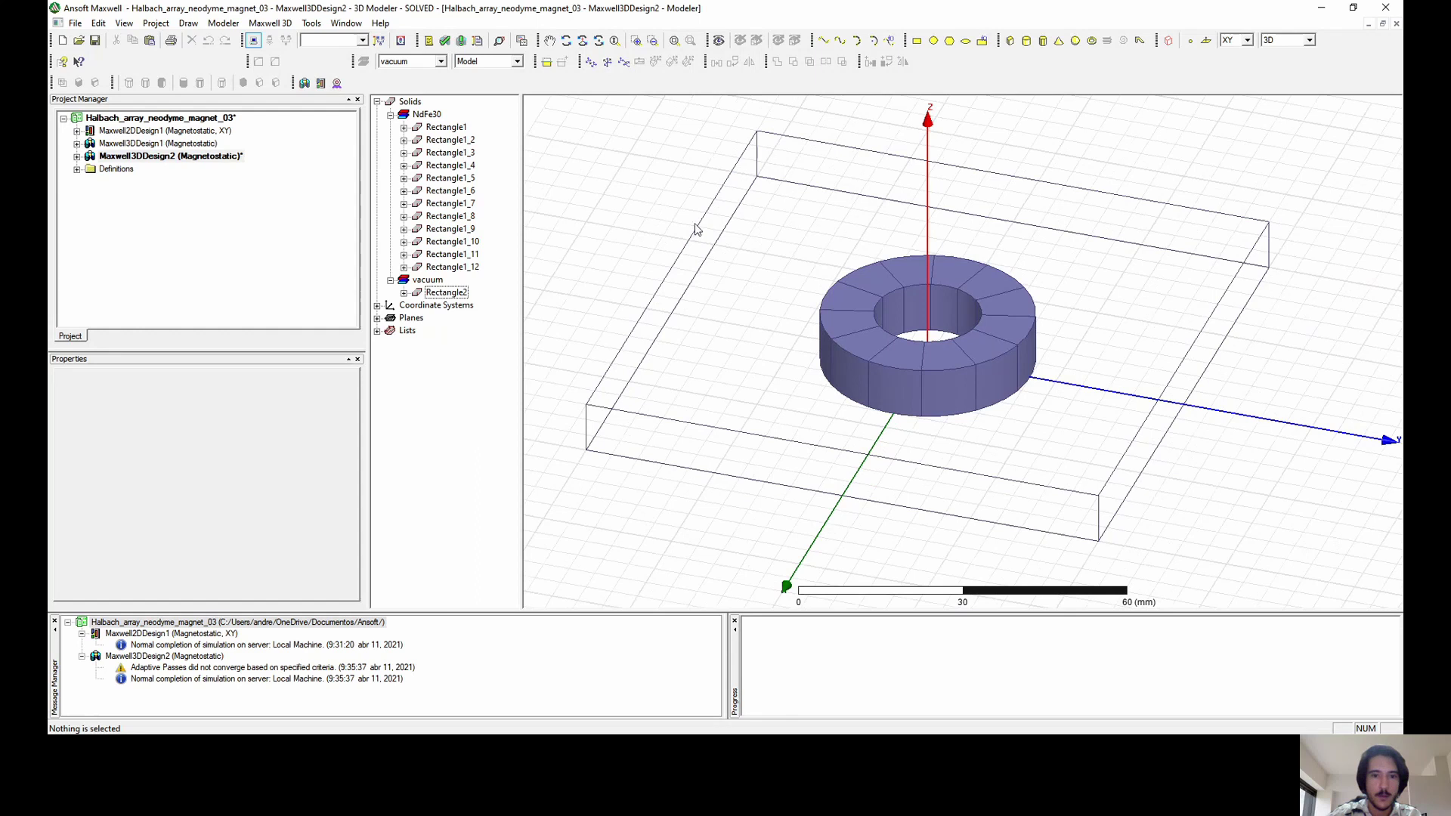
left_click(77, 156)
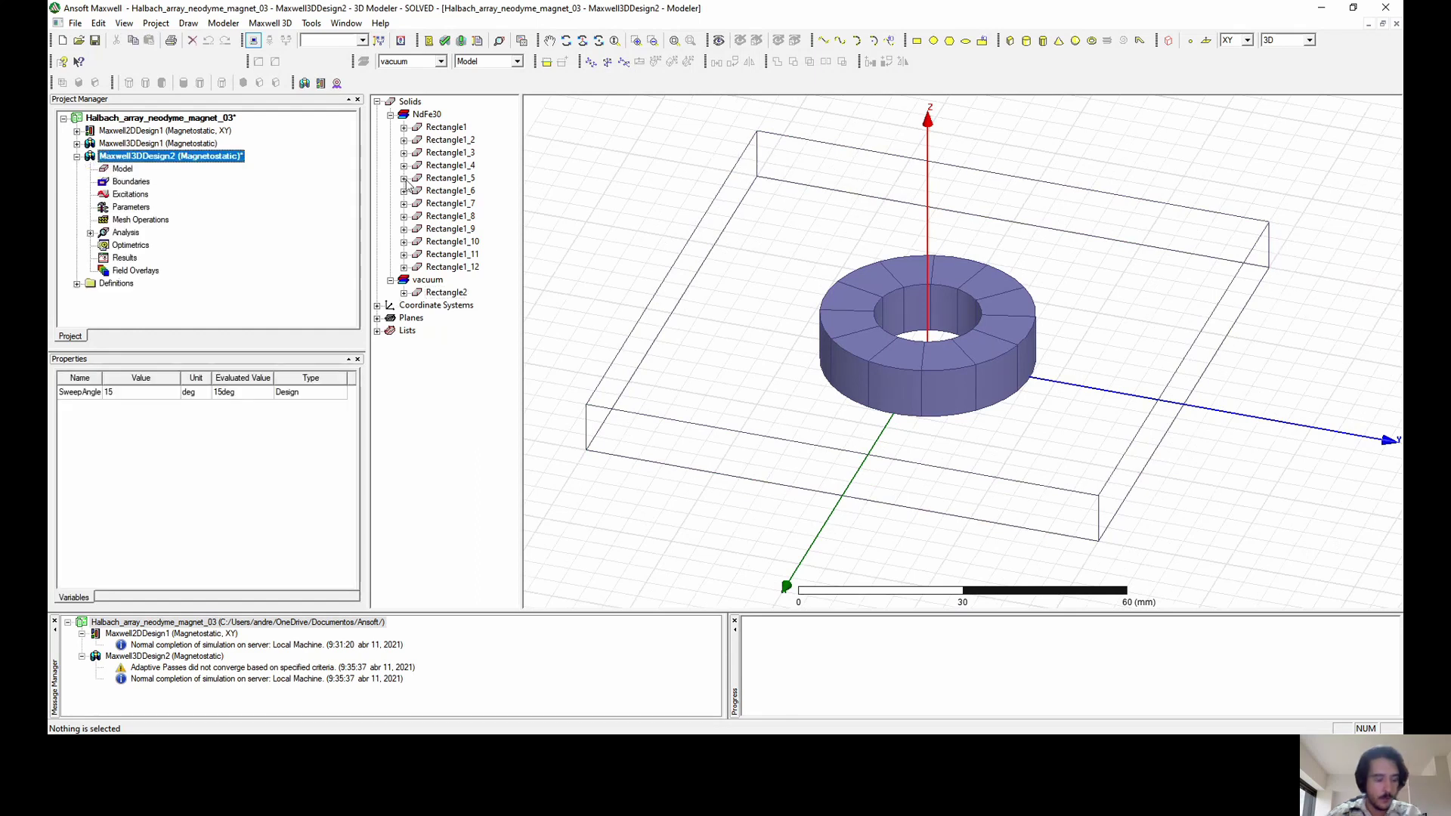
left_click(376, 319)
left_click(421, 332)
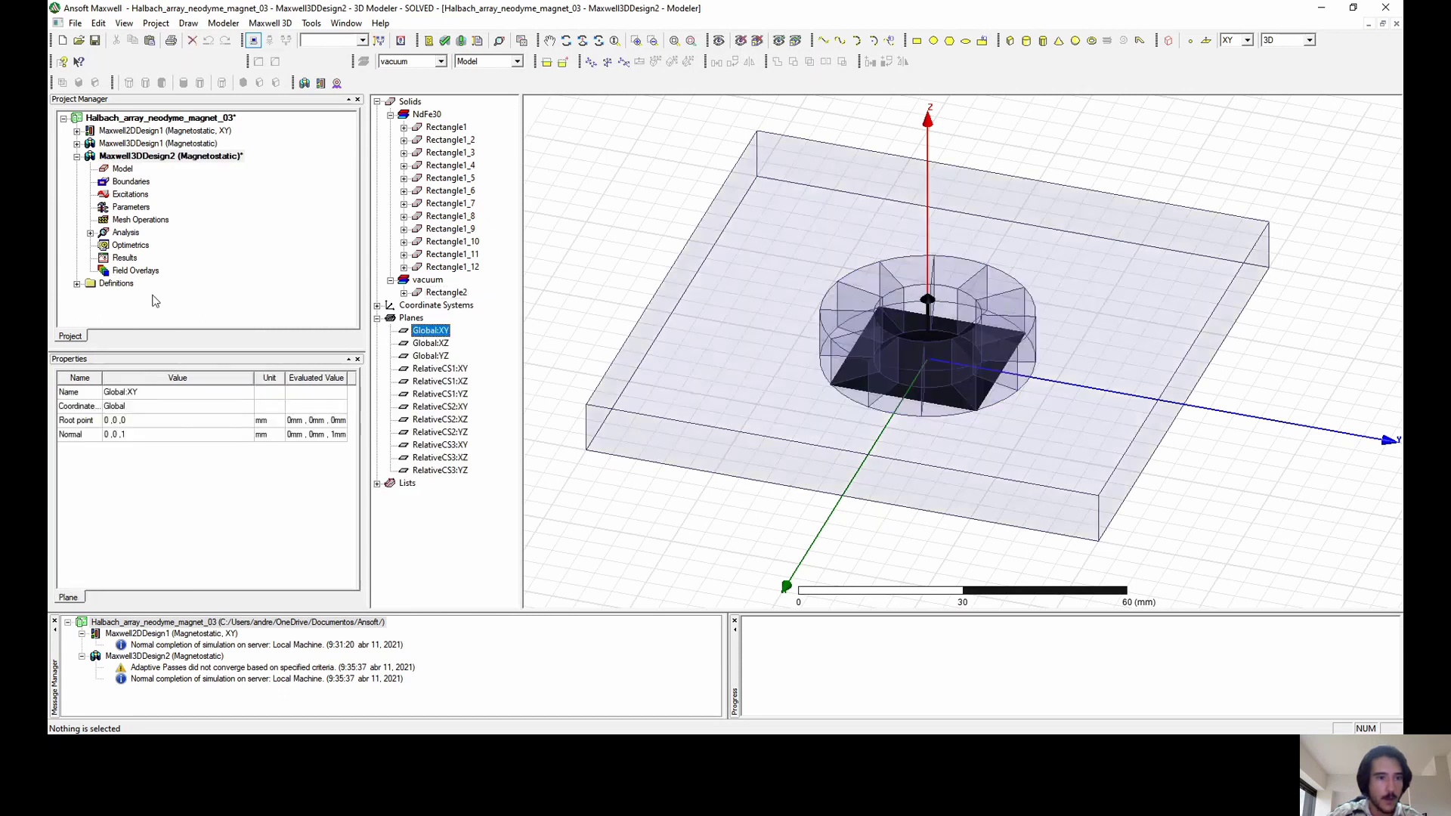
right_click(123, 273)
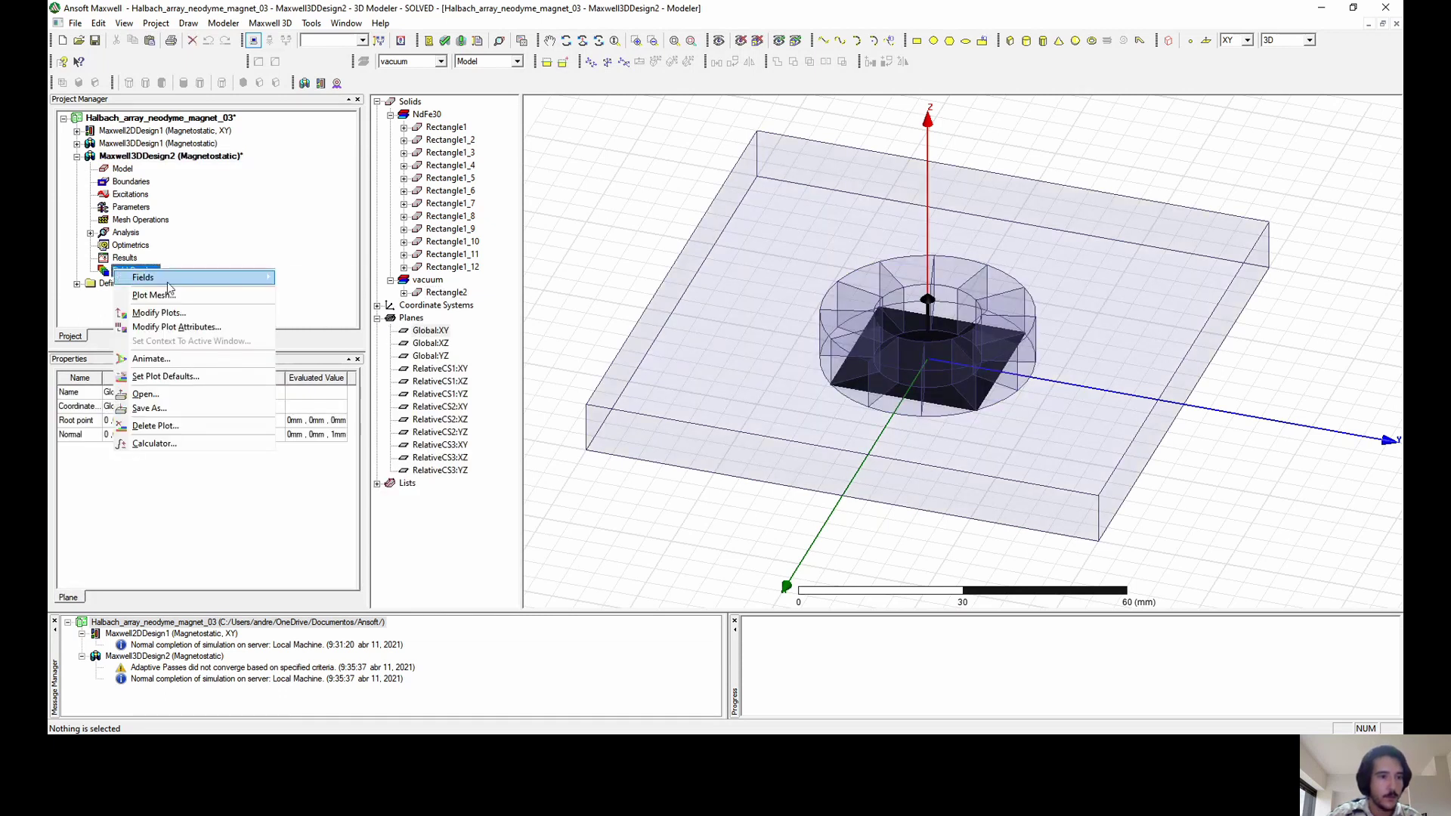
mouse_move(178, 289)
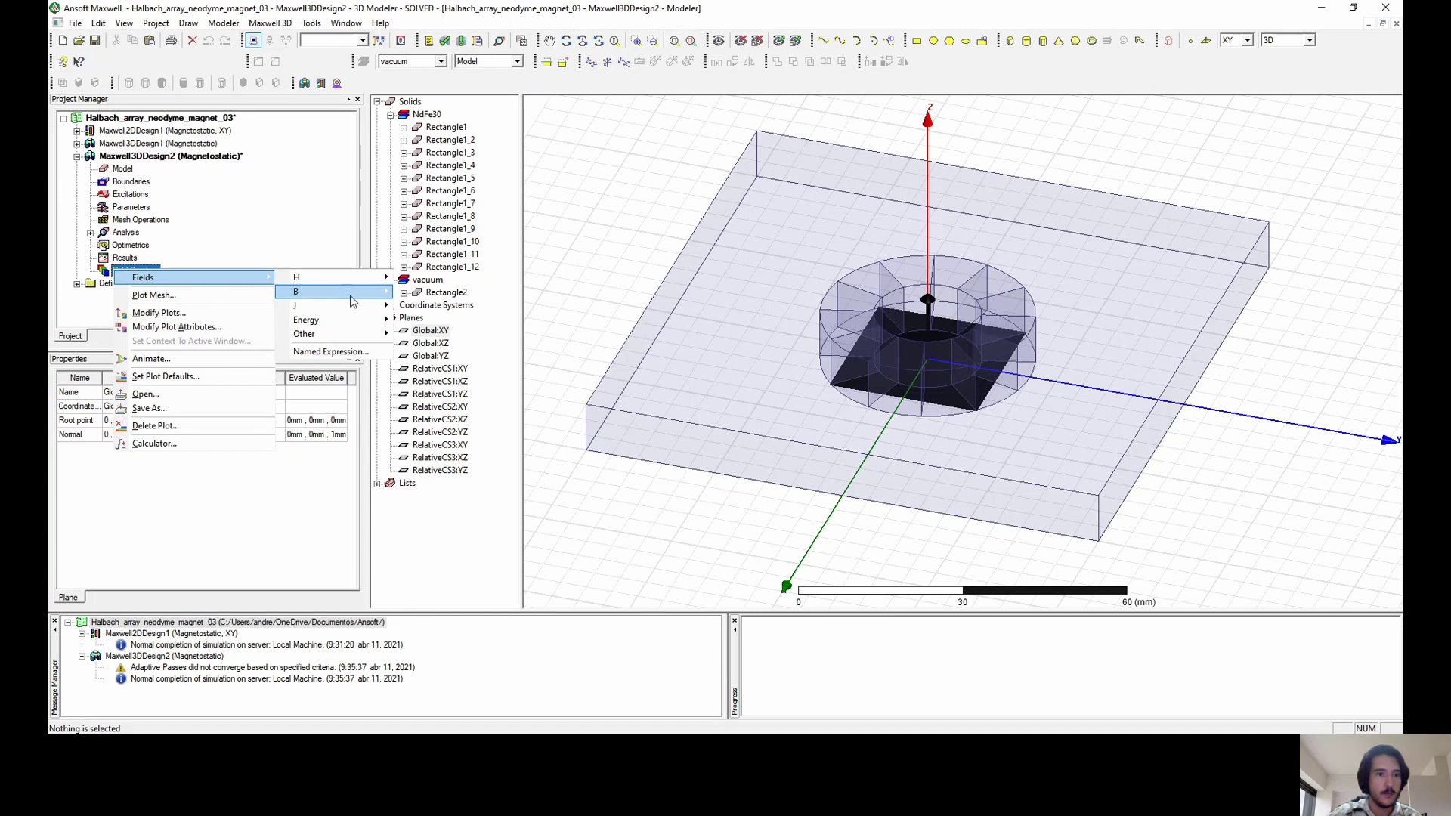
mouse_move(386, 299)
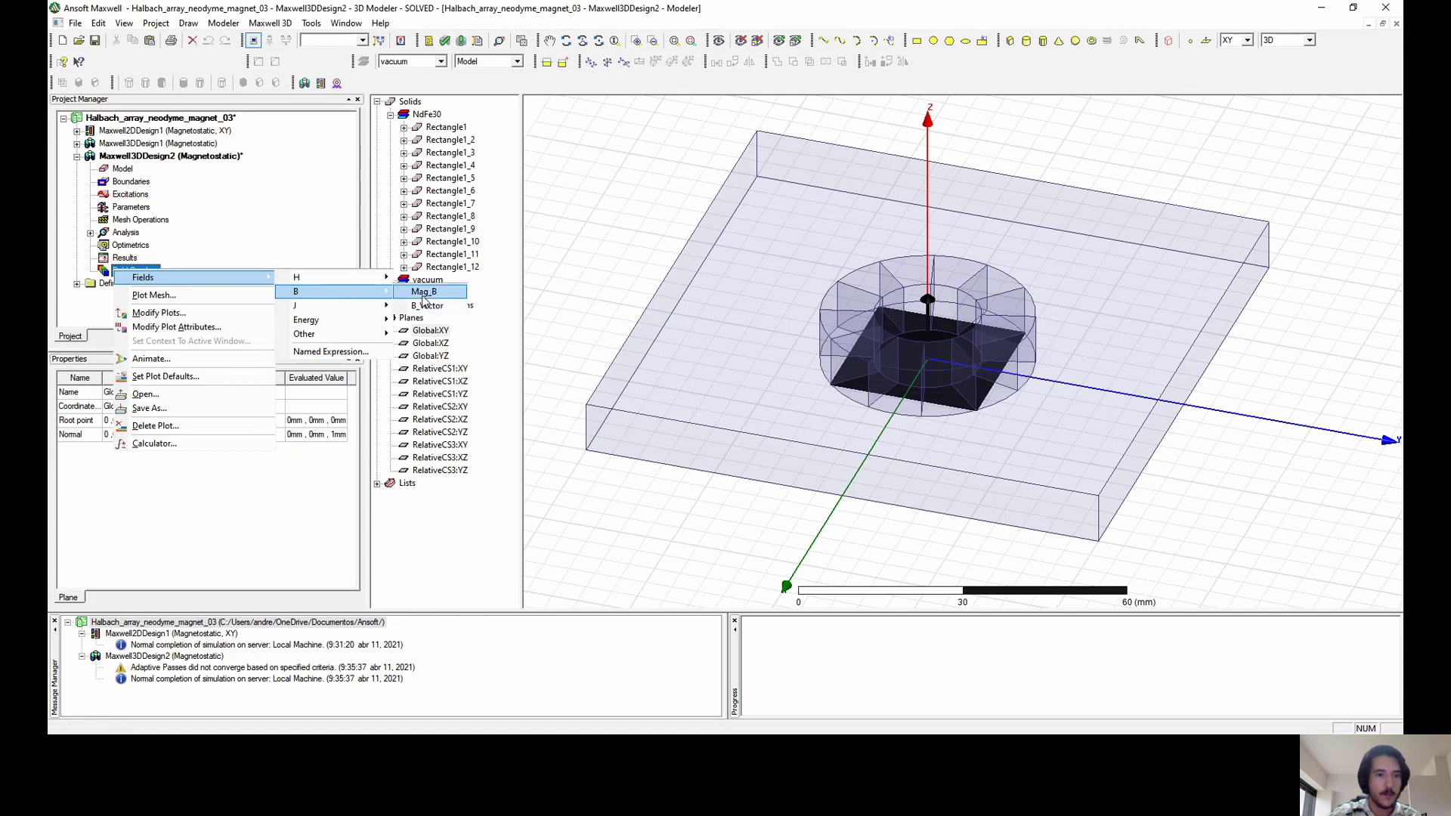
left_click(427, 291)
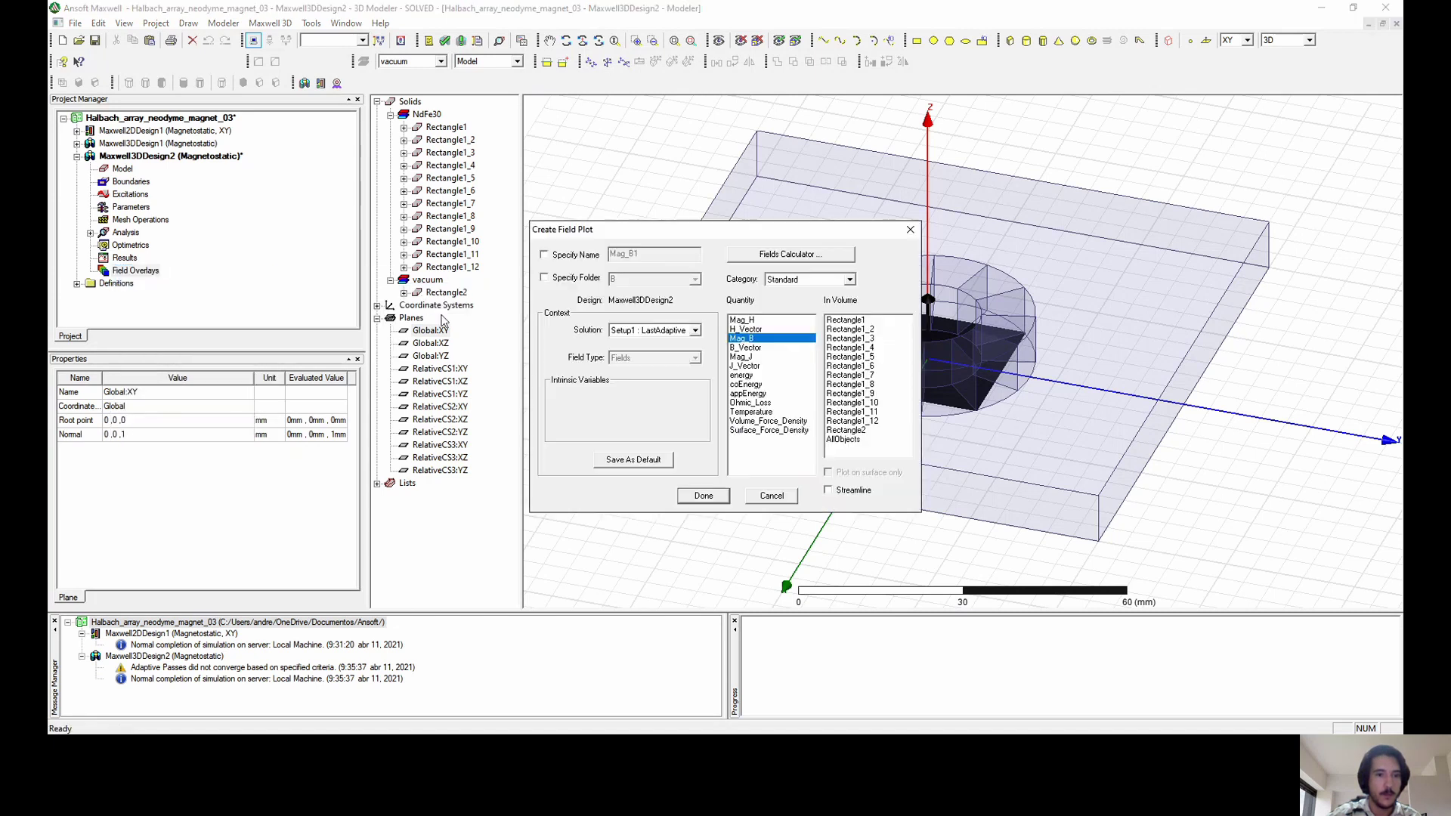
left_click(703, 496)
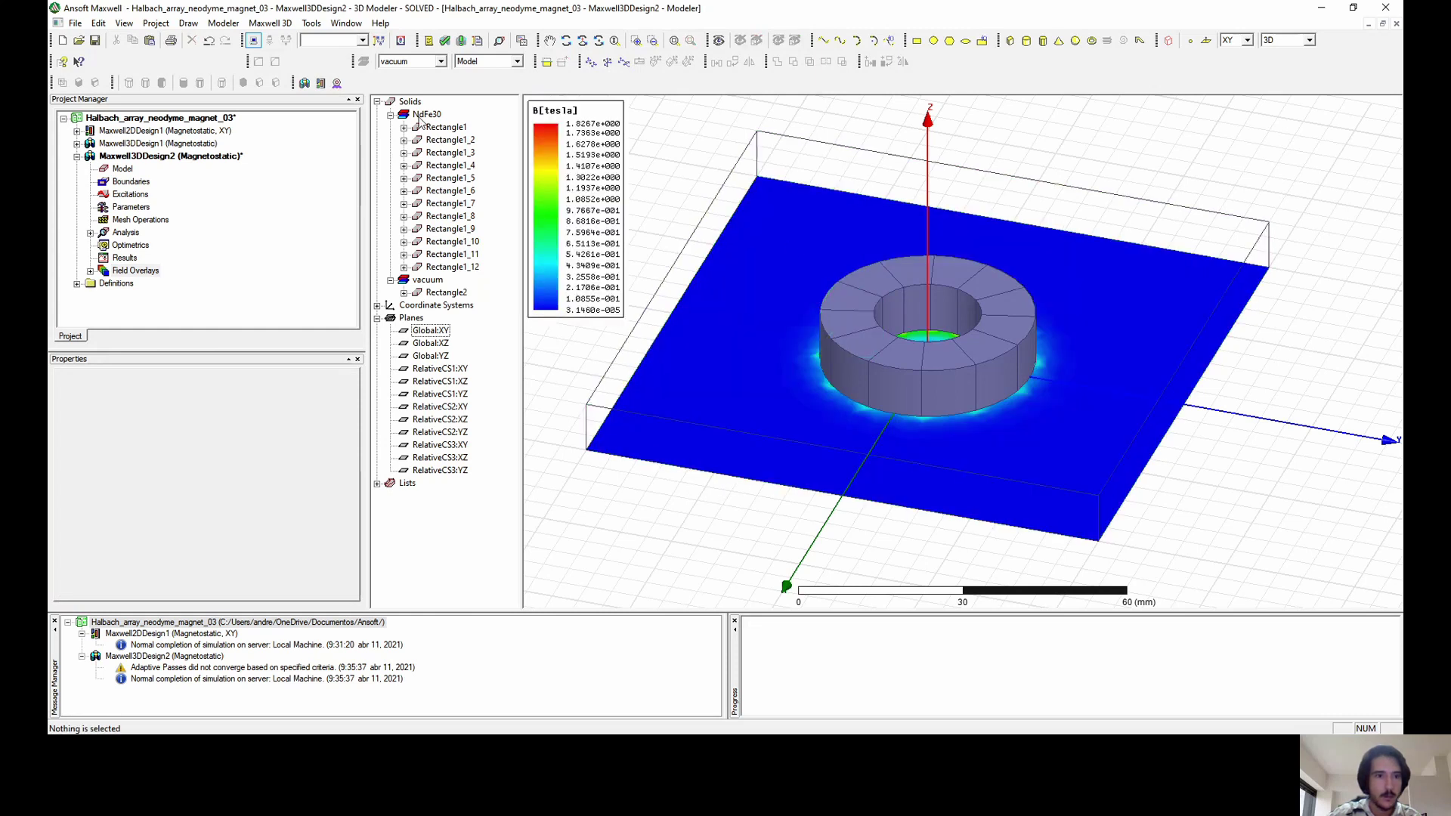
Make the twelve NdFe30 magnet segments about 0.8 transparent so the Mag_B plot shows through.
right_click(756, 265)
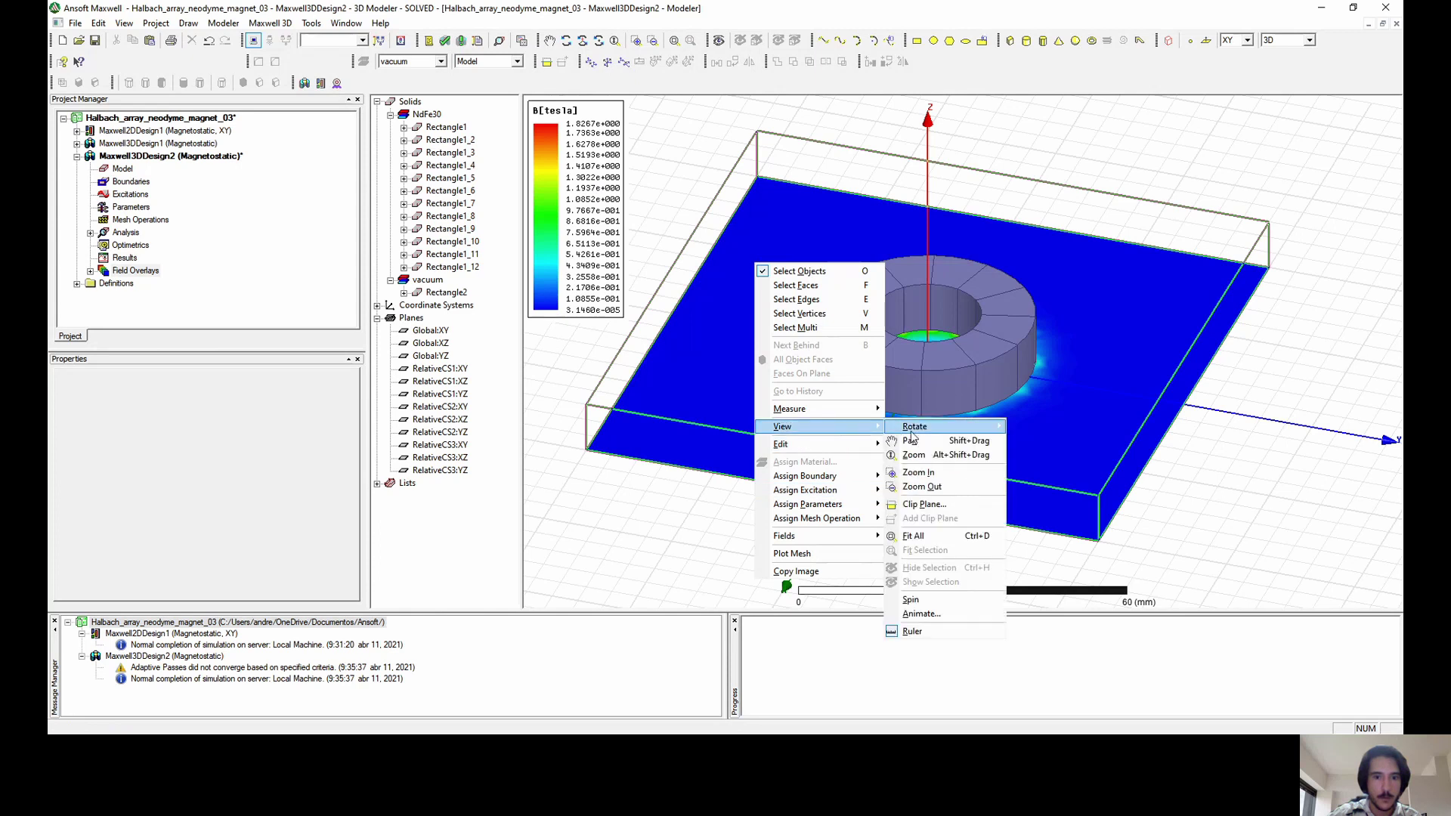
left_click(658, 117)
left_click(963, 408)
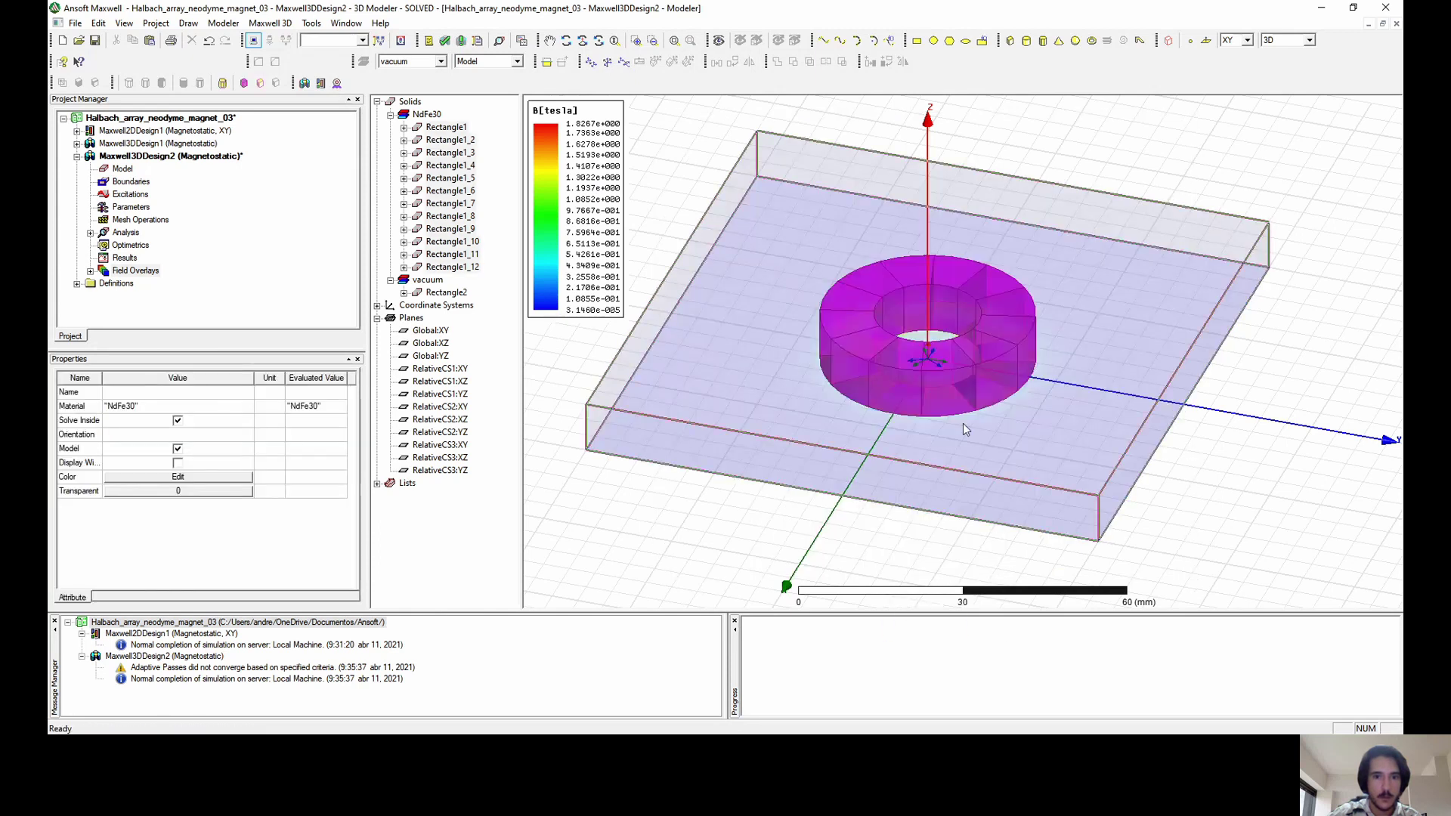
left_click(177, 490)
left_click_drag(646, 361, 755, 360)
left_click(689, 398)
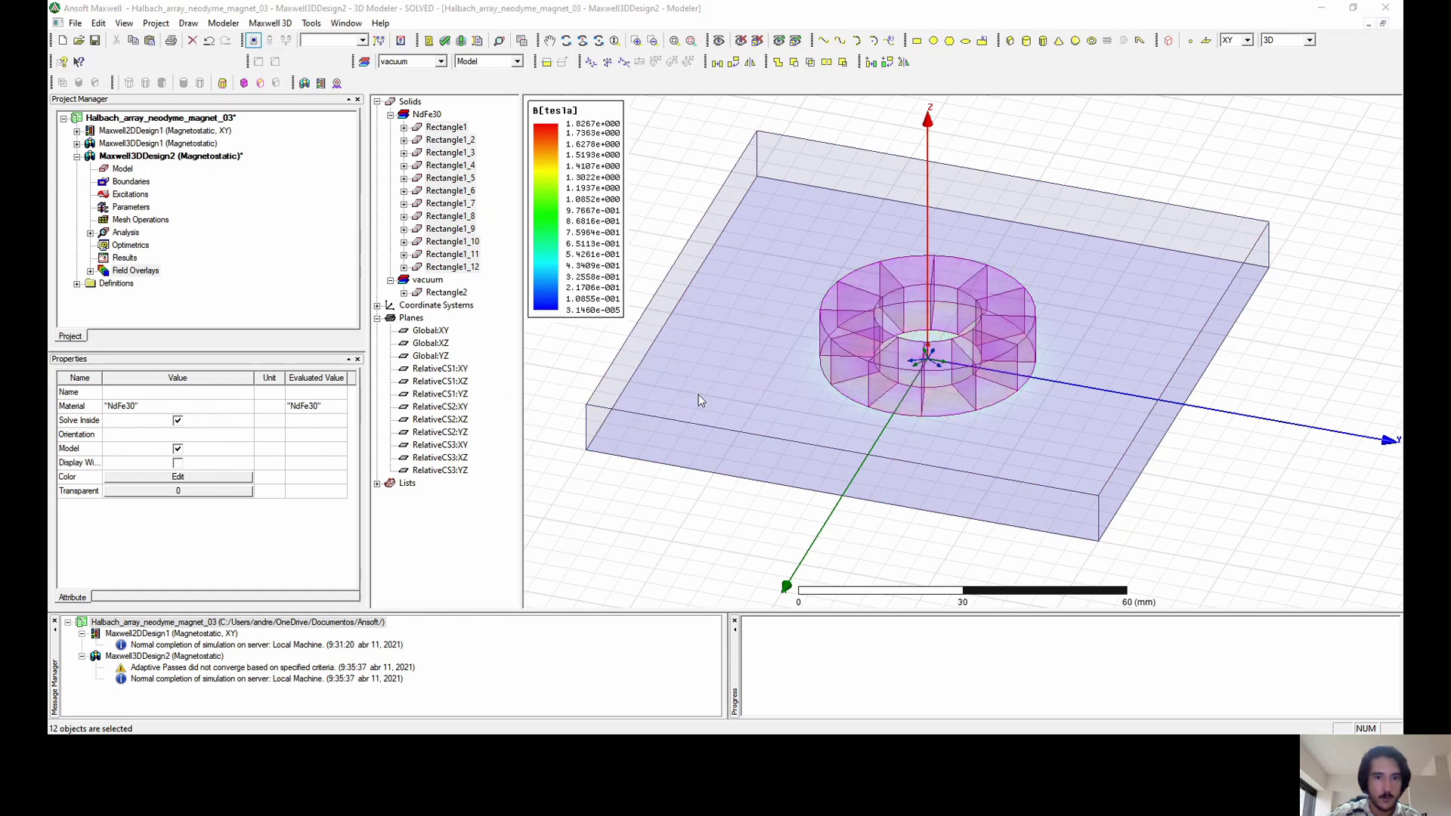
left_click(1291, 368)
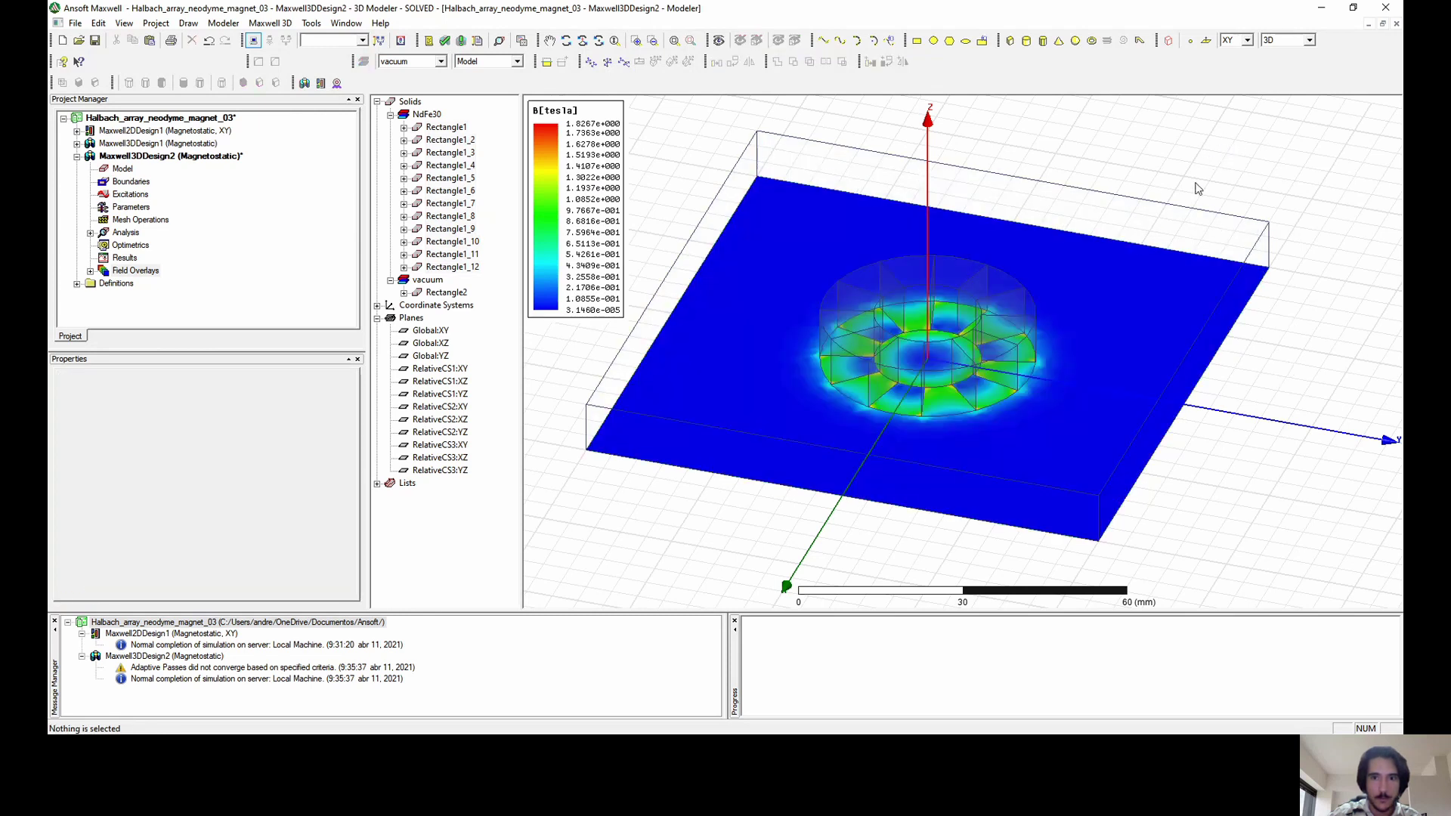
left_click(566, 40)
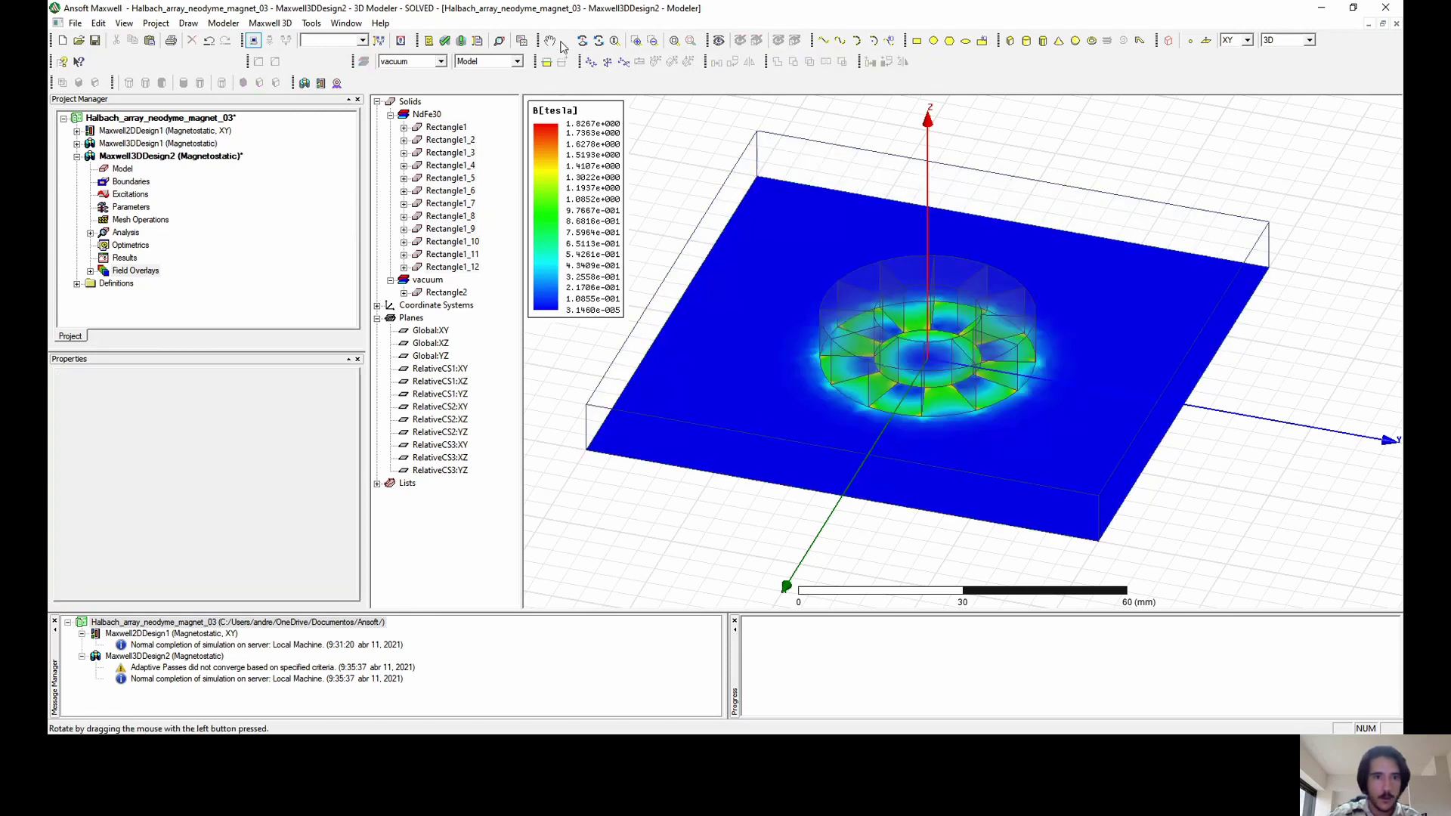
Rotate the view to look straight down onto the ring, zooming in then back out.
mouse_move(853, 206)
left_mouse_down()
mouse_move(830, 288)
mouse_move(830, 276)
left_mouse_up()
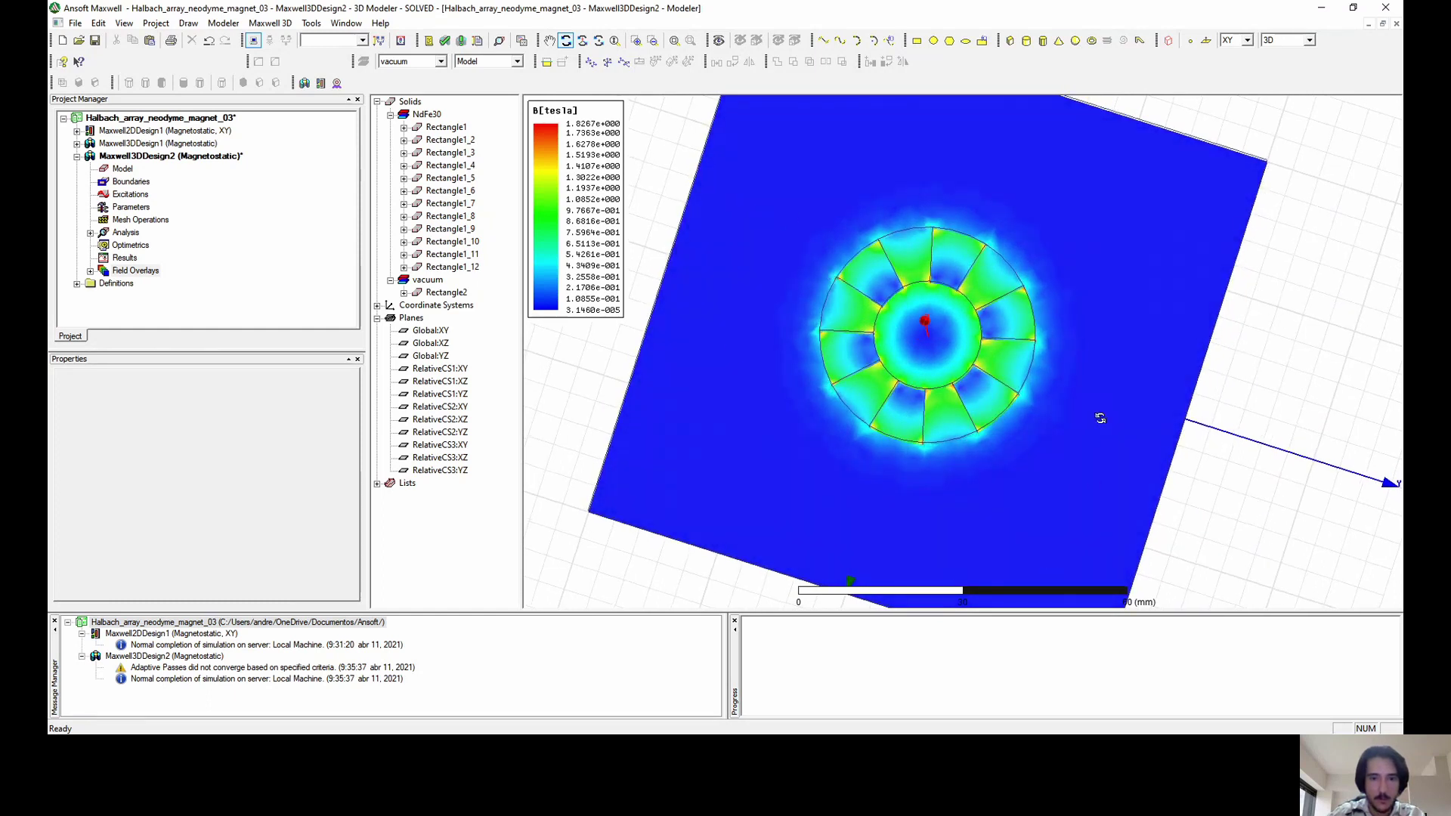
left_click_drag(938, 381, 947, 373)
scroll(947, 373, "up", 3)
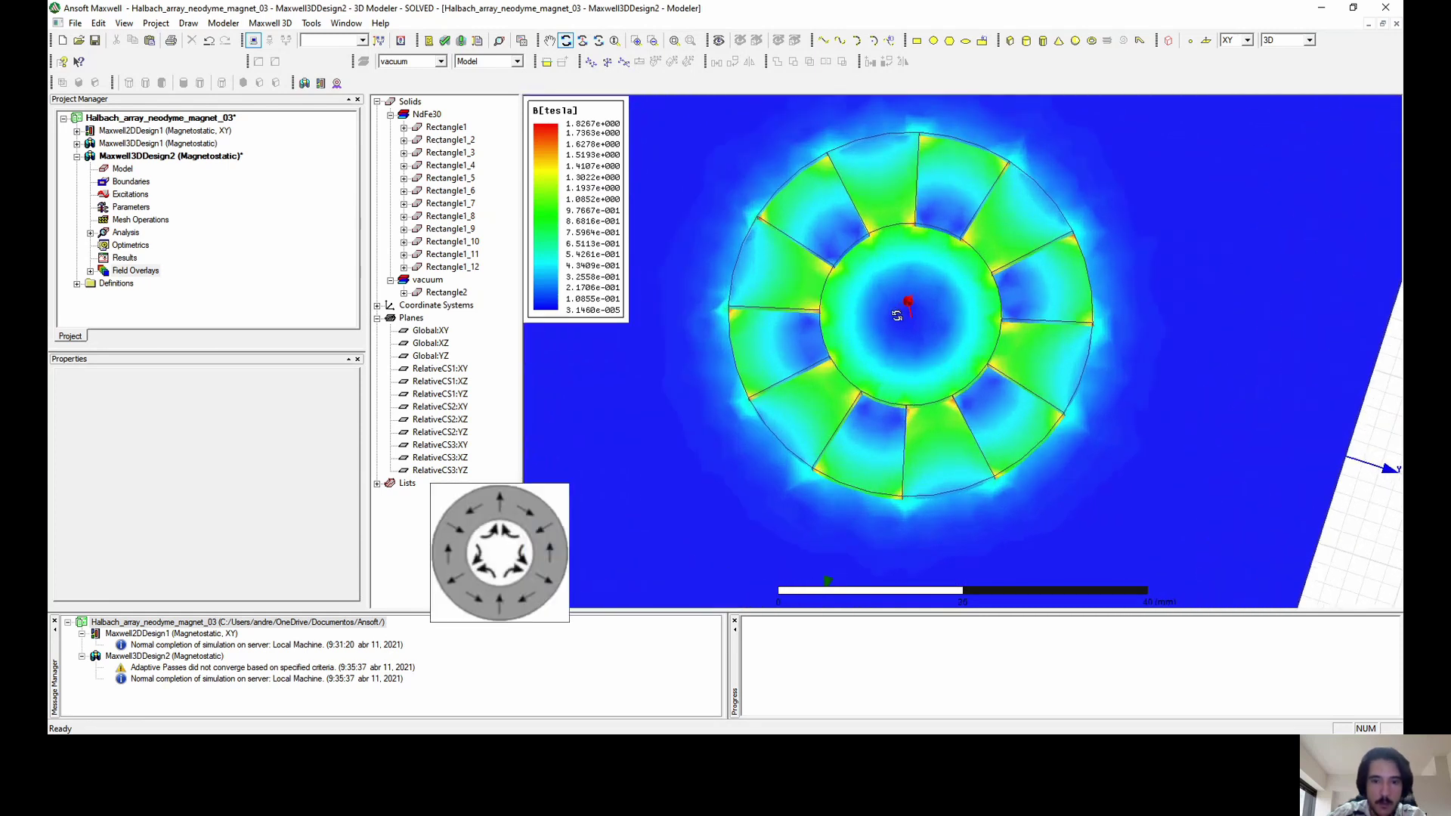
scroll(904, 347, "up", 3)
scroll(904, 347, "up", 2)
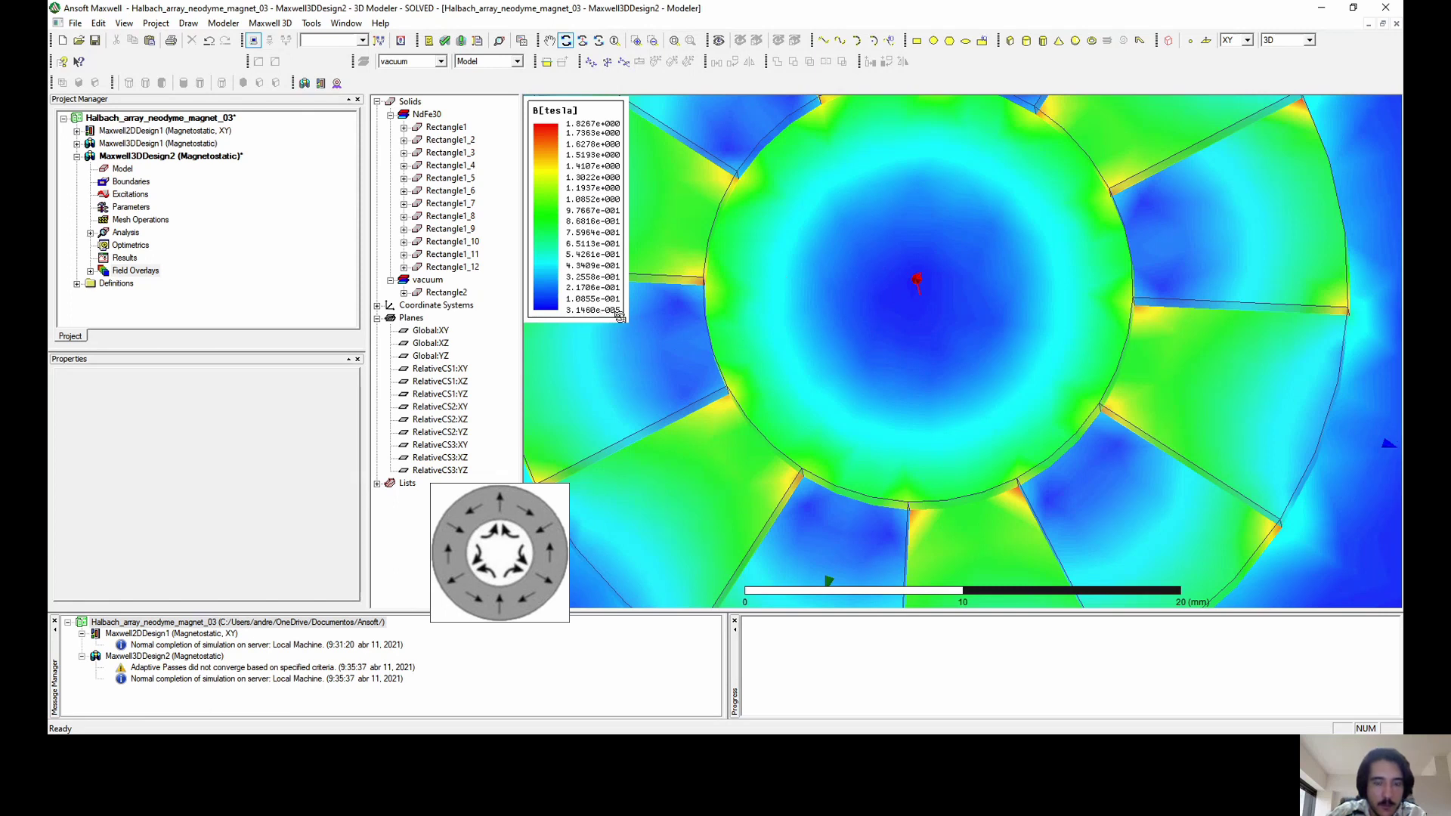
scroll(926, 287, "down", 3)
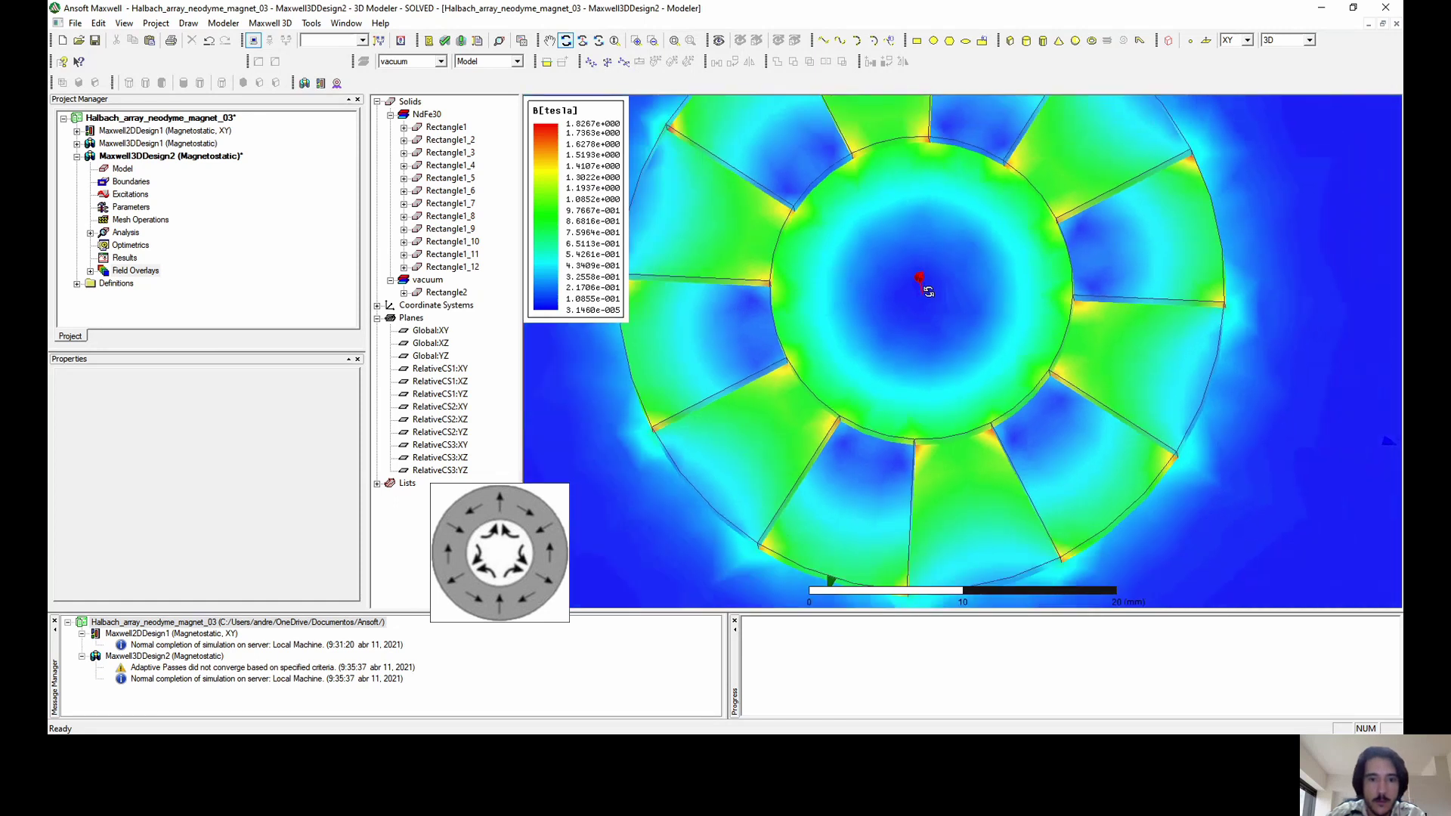
scroll(923, 291, "down", 2)
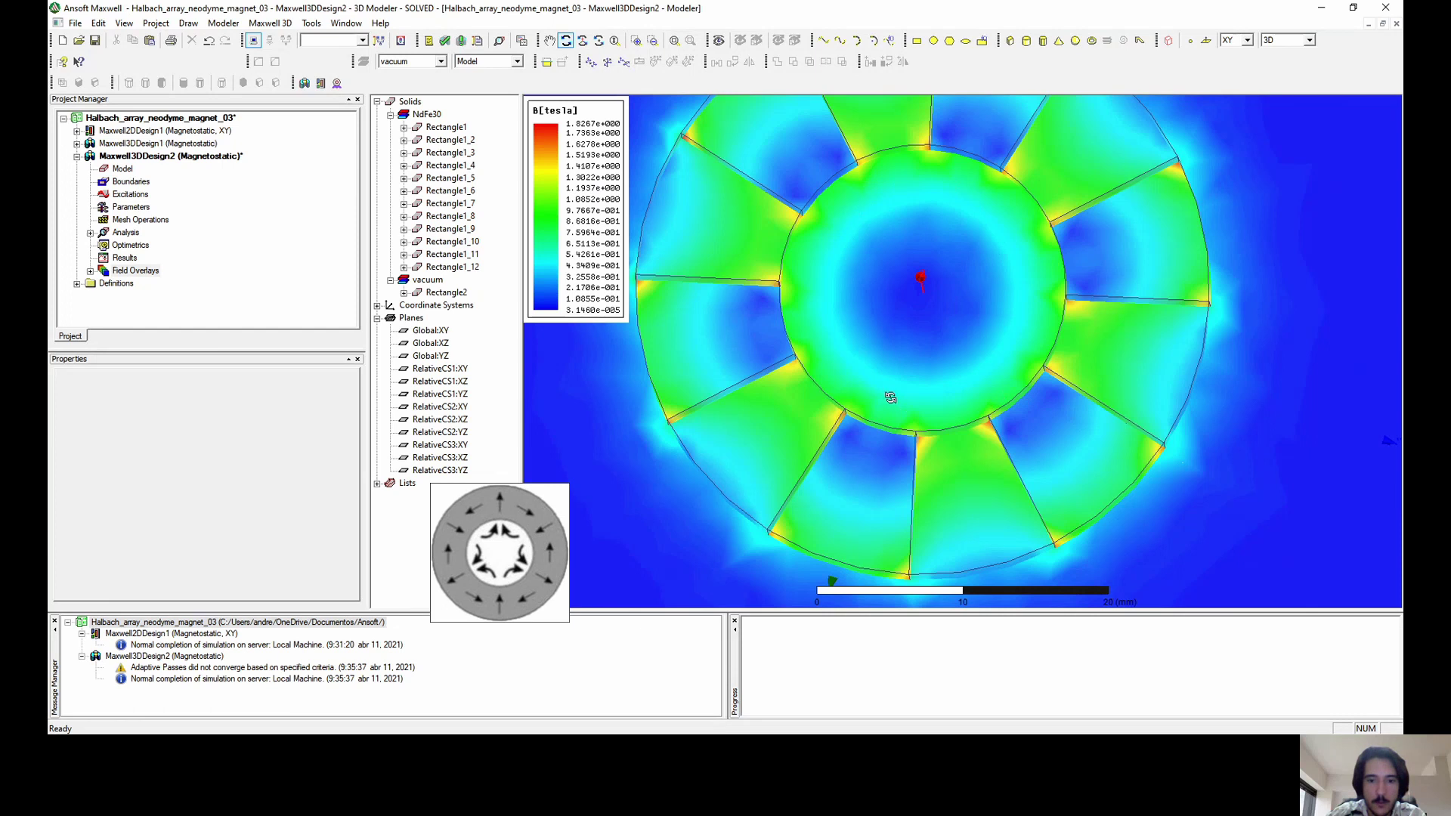
scroll(863, 402, "down", 2)
scroll(863, 401, "down", 5)
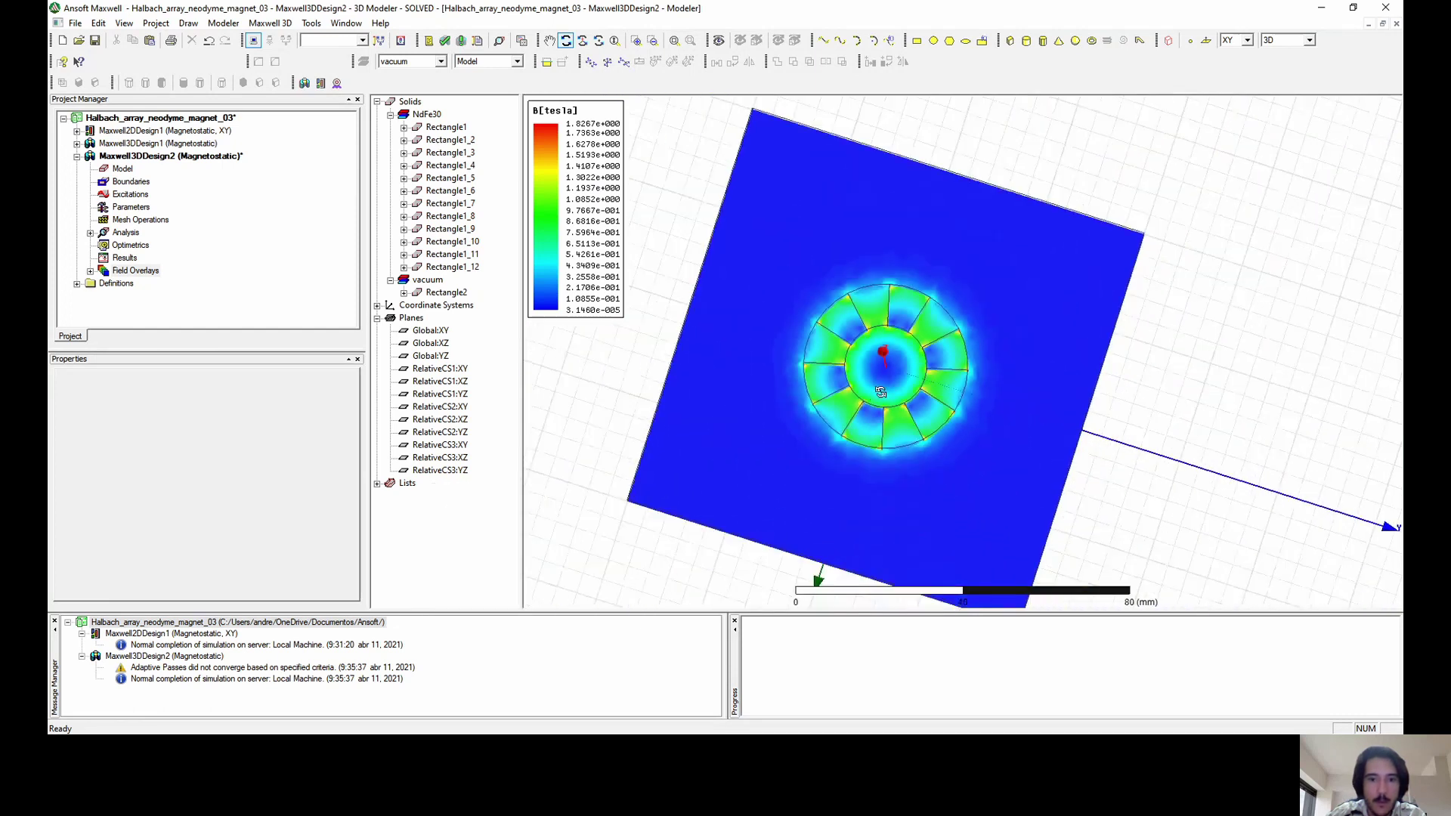